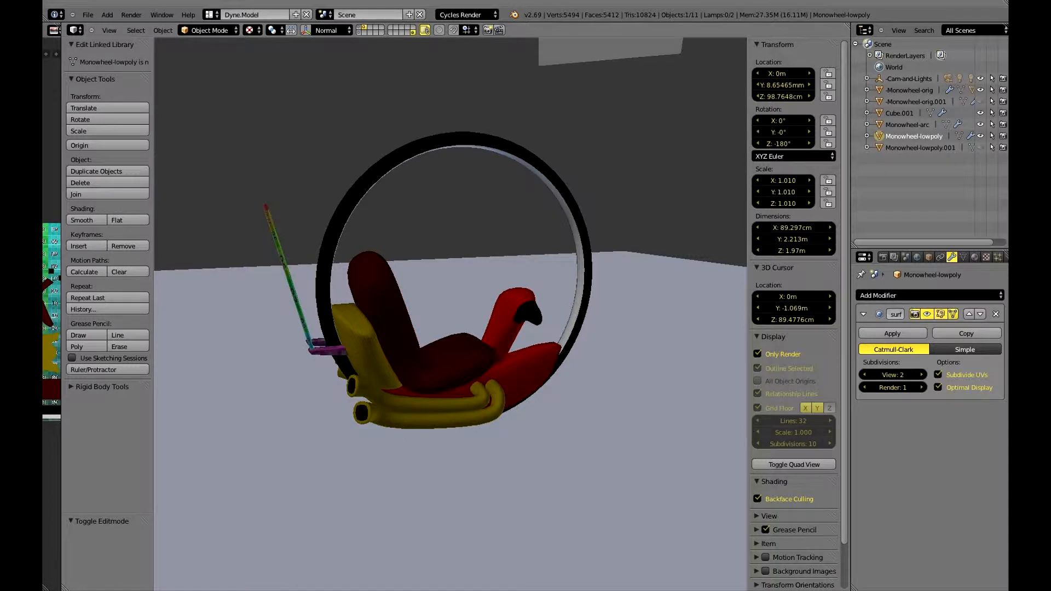
Enter Edit Mode on the Monowheel-arc object behind the seat and hide its selected faces.
middle_drag(378, 322, 400, 339)
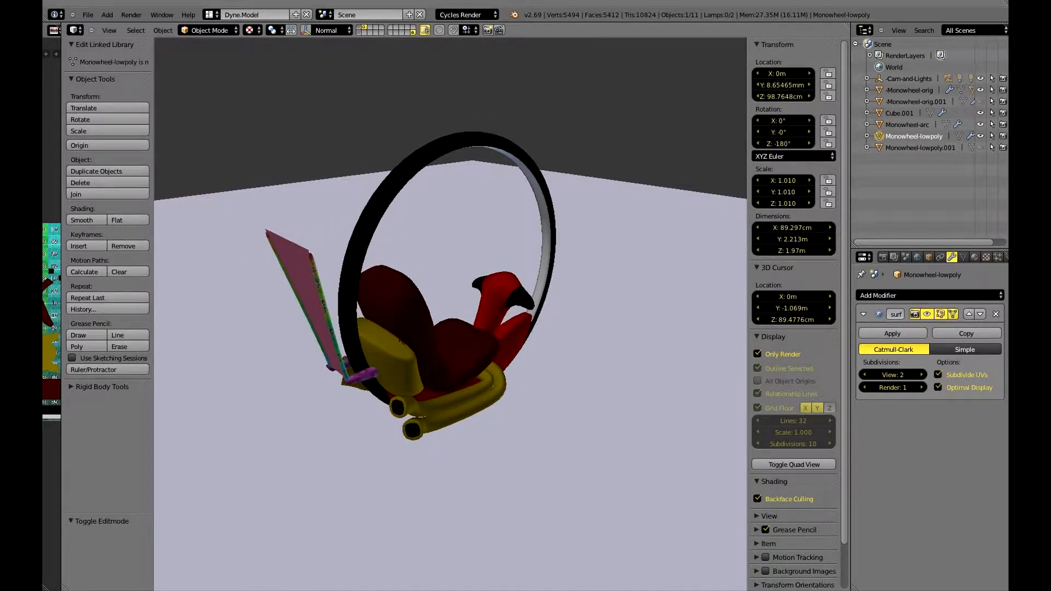
mouse_move(401, 341)
middle_down()
mouse_move(497, 336)
mouse_move(485, 327)
mouse_move(533, 315)
mouse_move(529, 333)
mouse_move(403, 324)
middle_up()
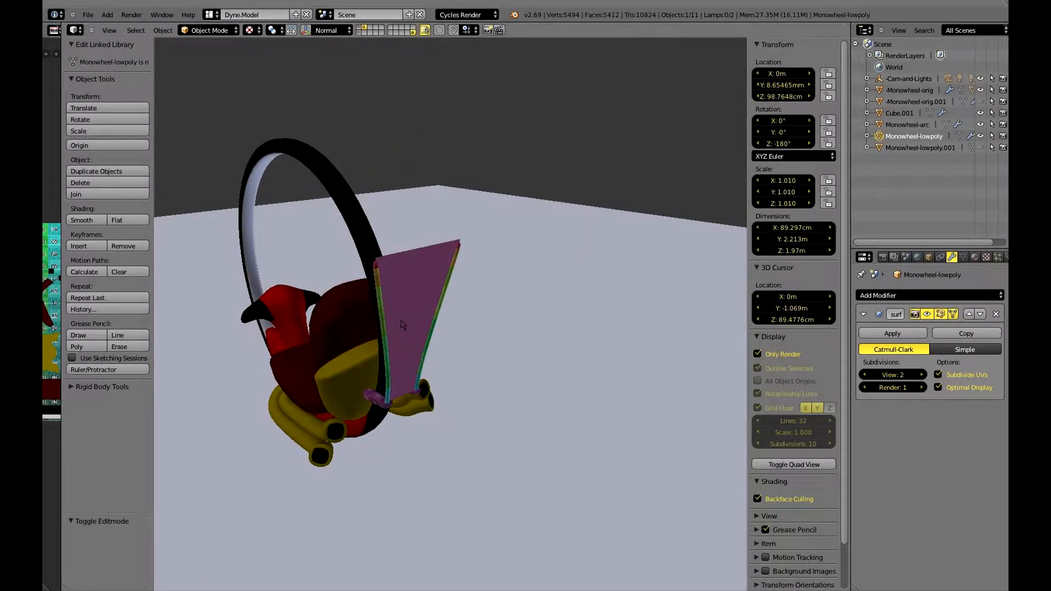
middle_drag(401, 324, 438, 307)
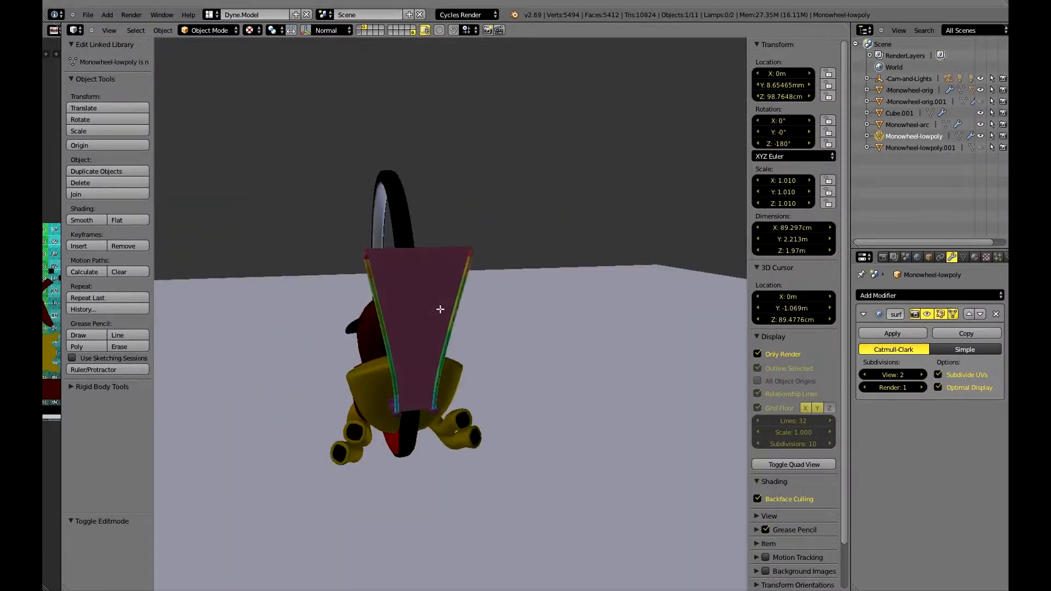
right_click(438, 307)
key(Tab)
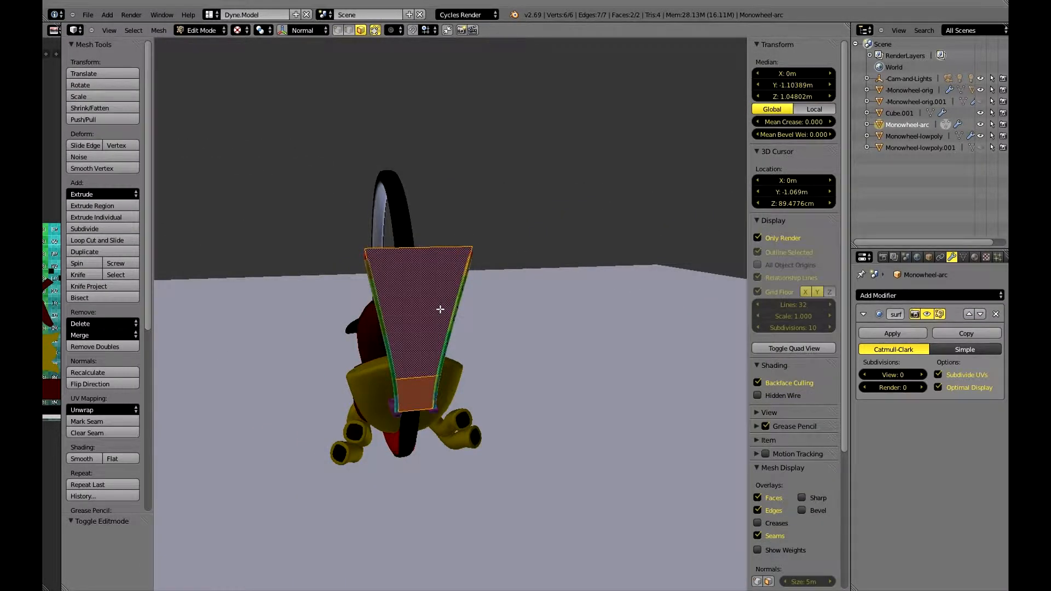
key(h)
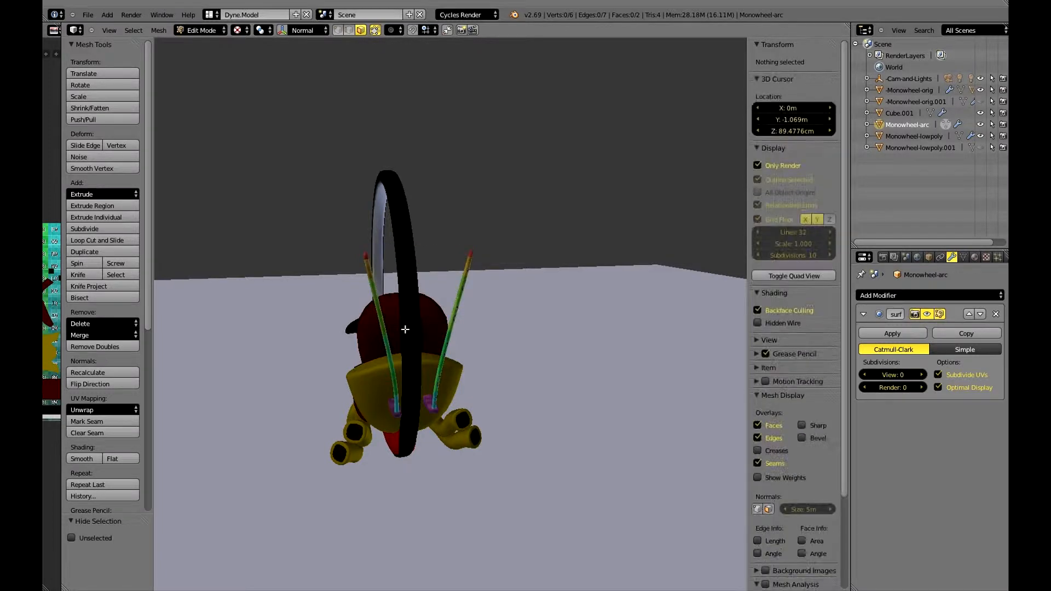
Examine the monowheel from the rear and side at different distances, checking the rods, wheel, seat and exhaust pipes.
middle_drag(405, 329, 485, 241)
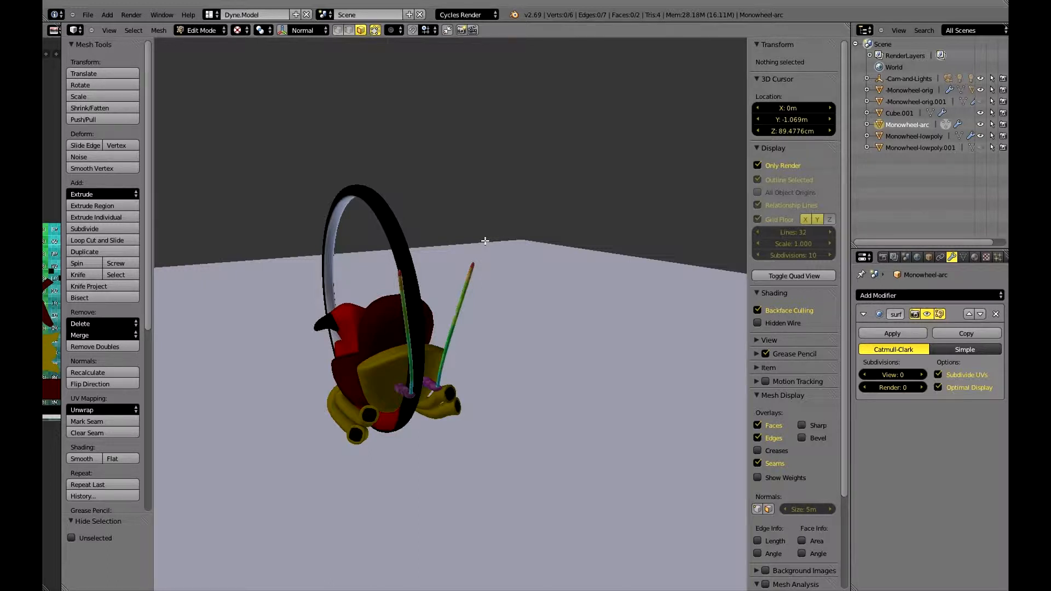
middle_drag(485, 241, 521, 365)
scroll(344, 267, up, 5)
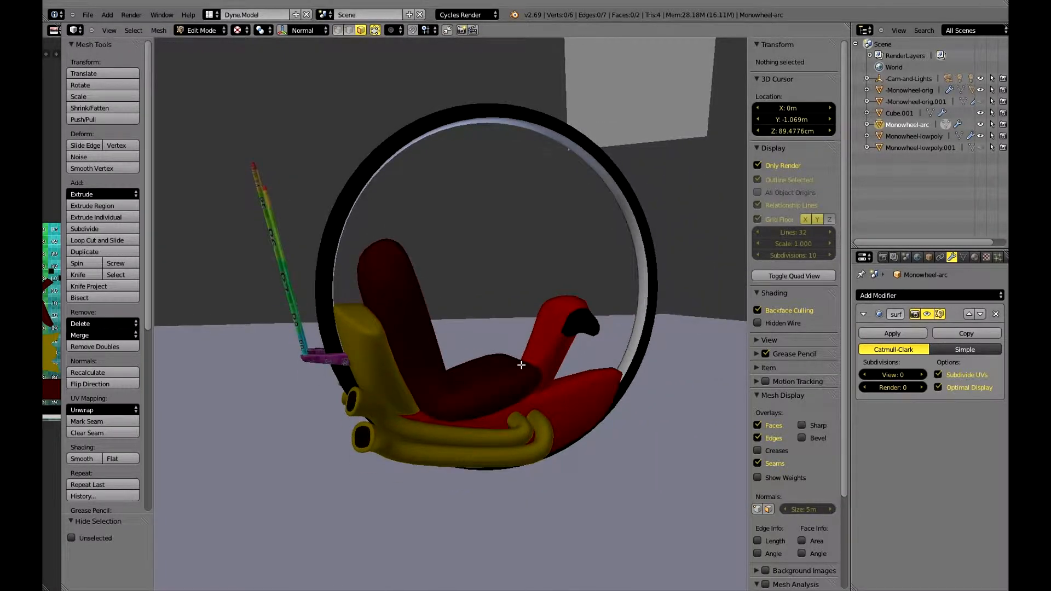
scroll(521, 365, down, 2)
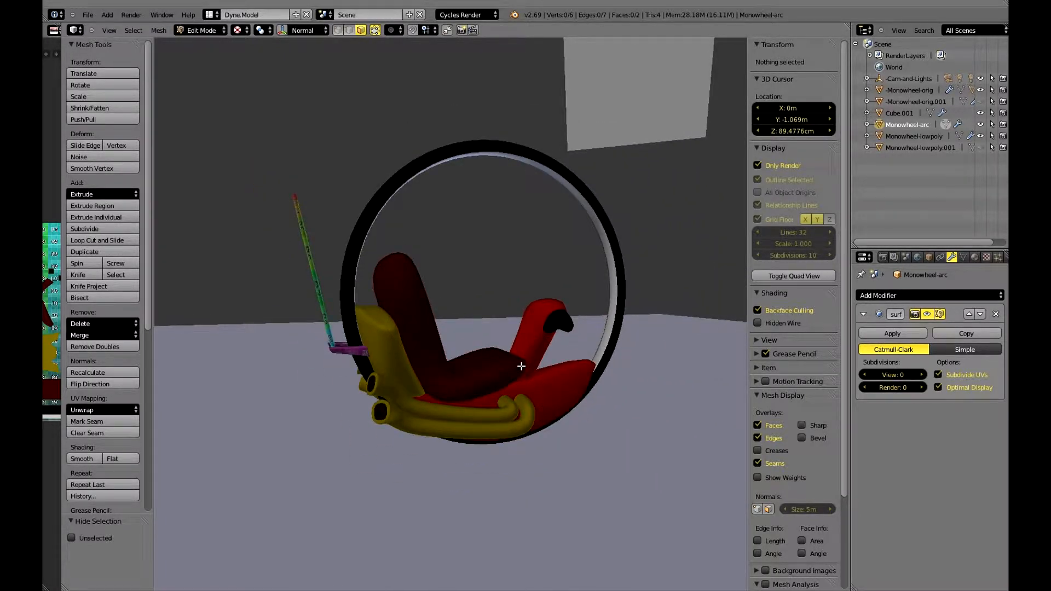
middle_drag(521, 366, 374, 360)
scroll(504, 346, down, 4)
scroll(384, 387, up, 6)
scroll(385, 387, down, 3)
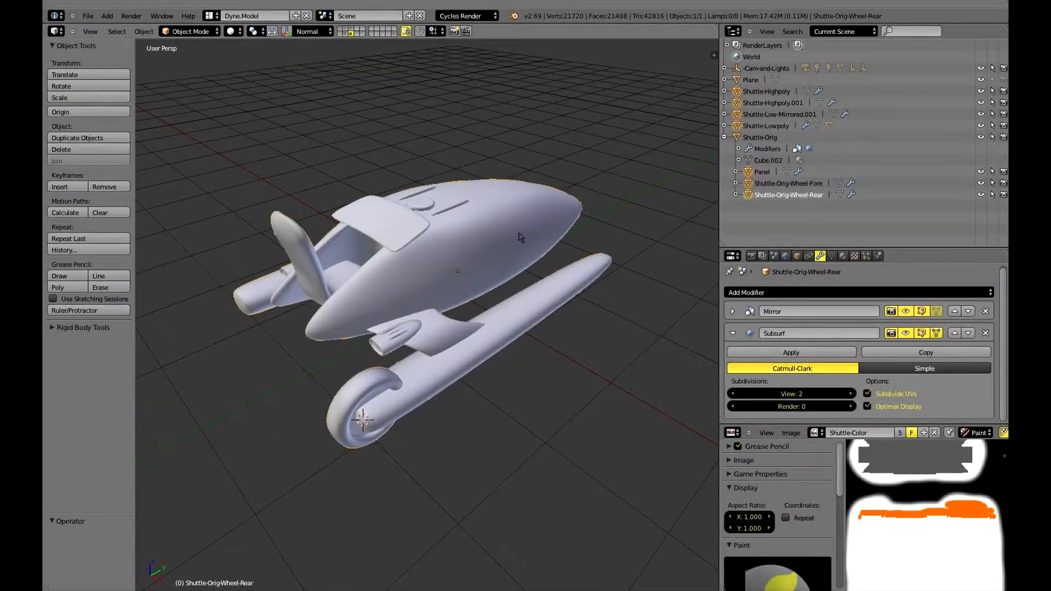
Set the viewport shading of the shuttle scene to Texture.
middle_drag(519, 235, 632, 187)
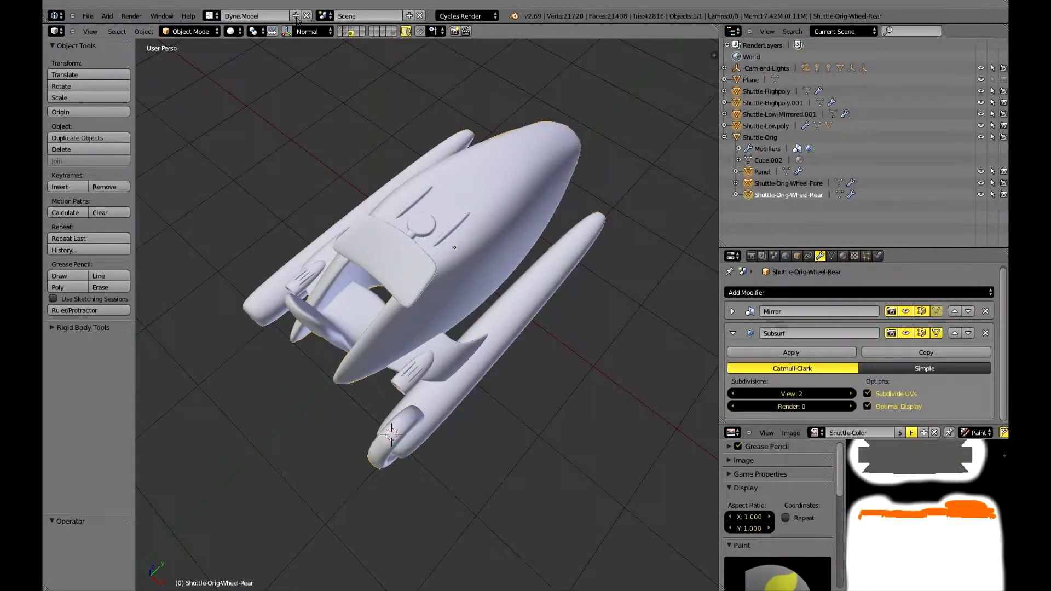
click(233, 32)
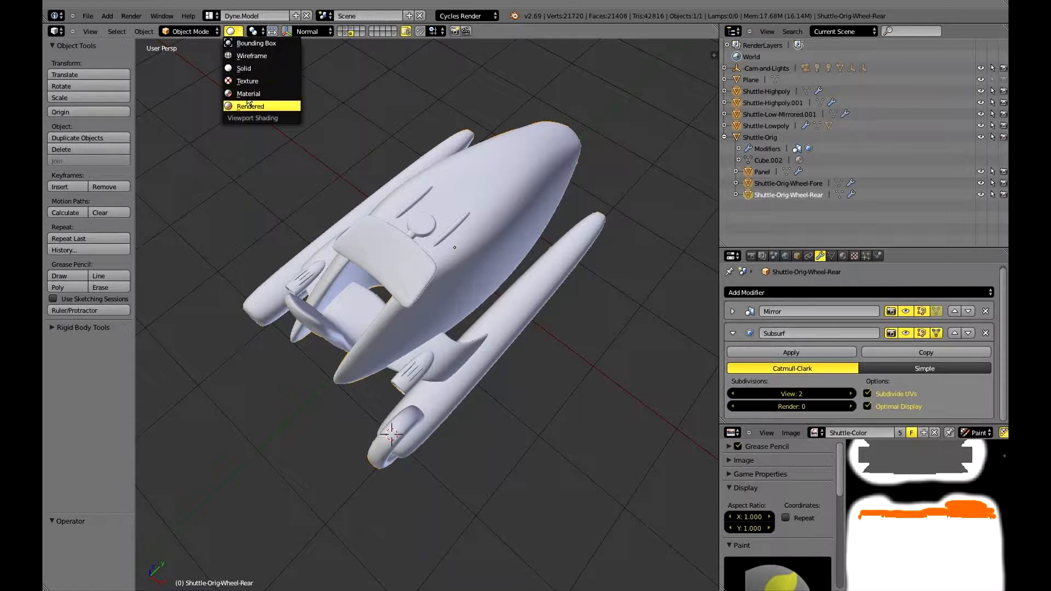
click(247, 81)
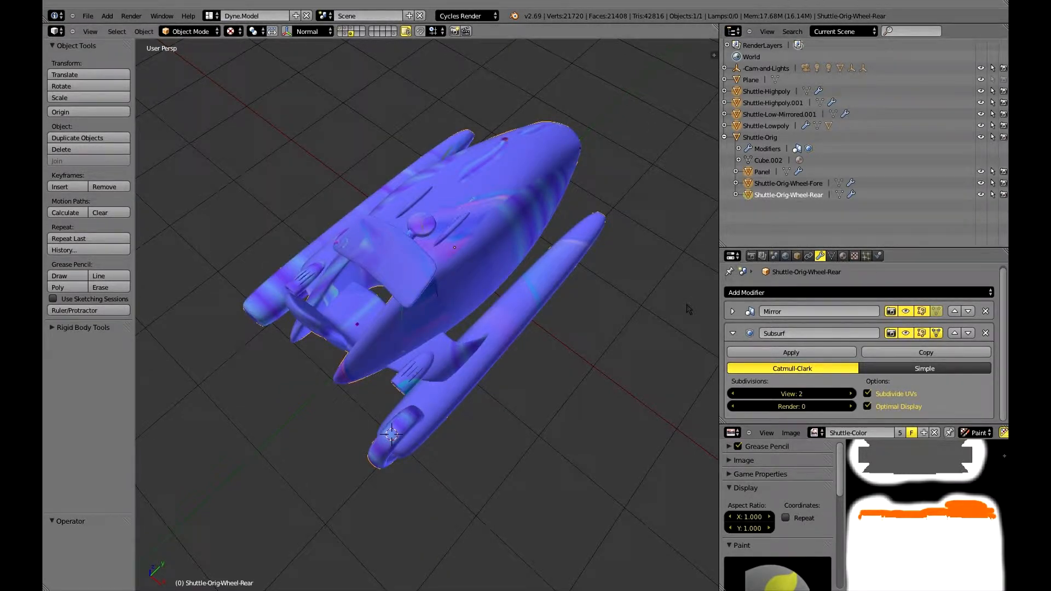
Show the viewport properties and the Shuttle material settings, and switch the render engine to Blender Render.
key(n)
scroll(690, 327, down, 3)
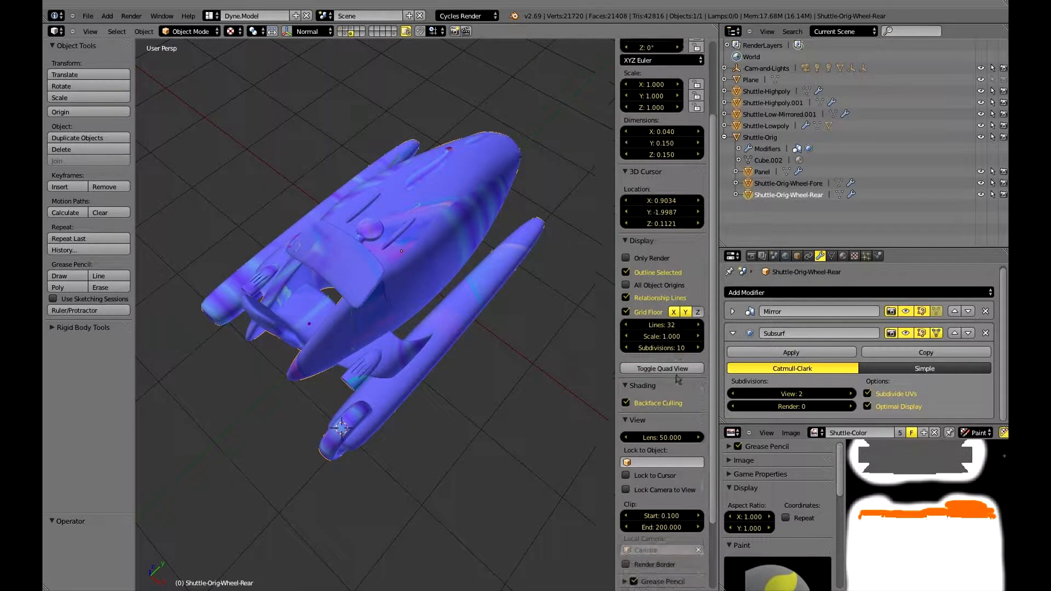
click(843, 256)
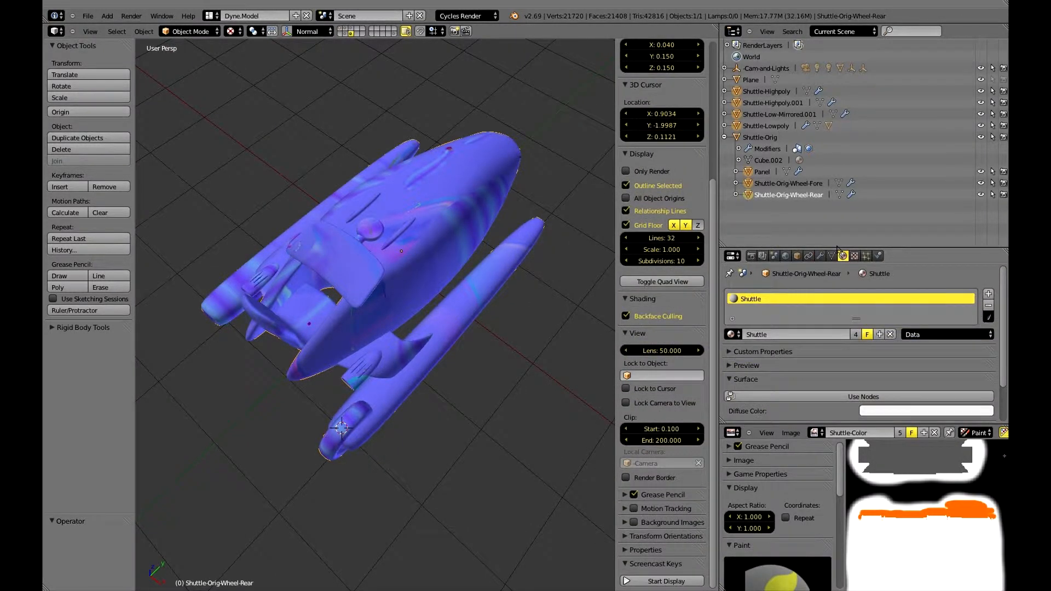
click(467, 15)
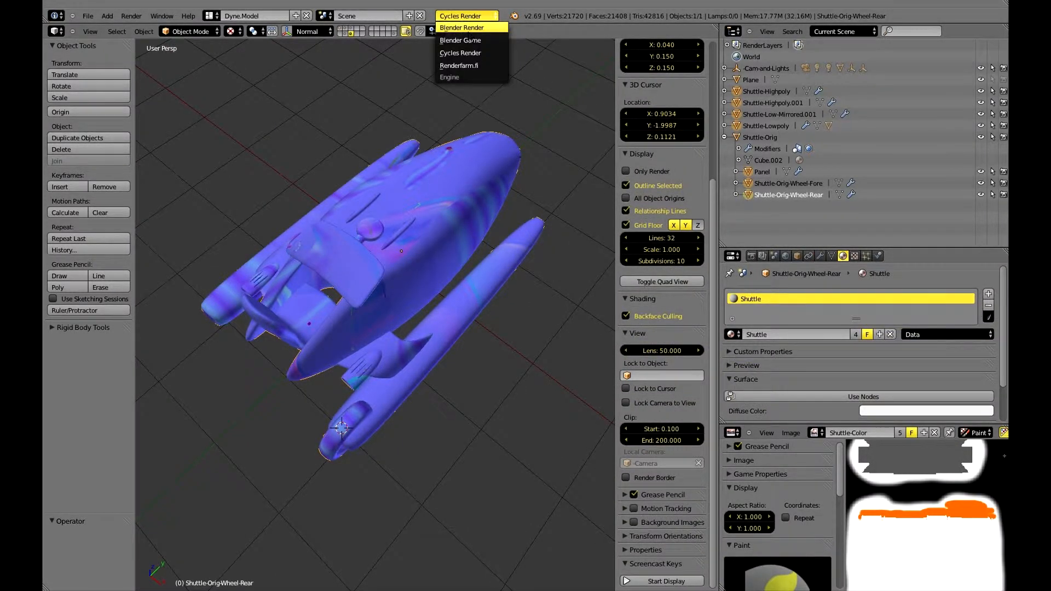
click(468, 31)
Examine the textured shuttle from several angles, including a top view in perspective.
middle_drag(480, 209, 434, 226)
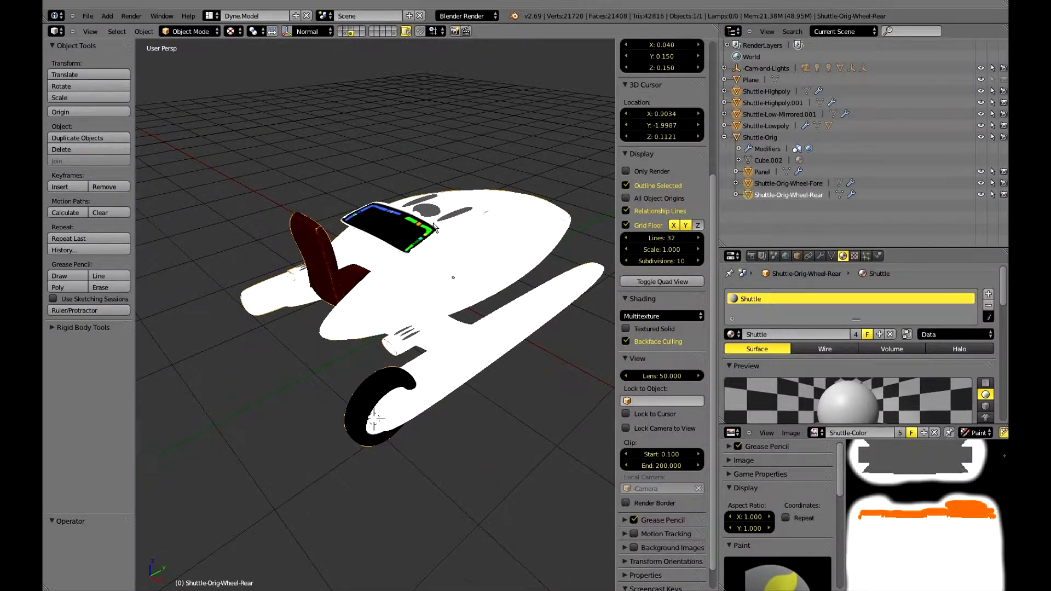
middle_drag(434, 227, 352, 296)
key(KP_7)
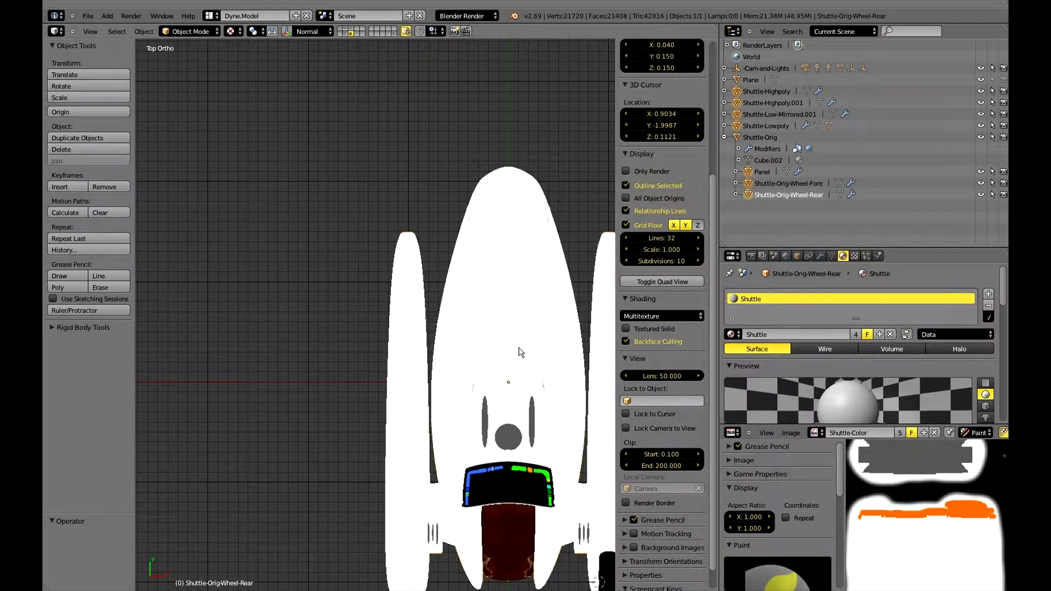
key(KP_5)
shift+middle_drag(519, 351, 416, 328)
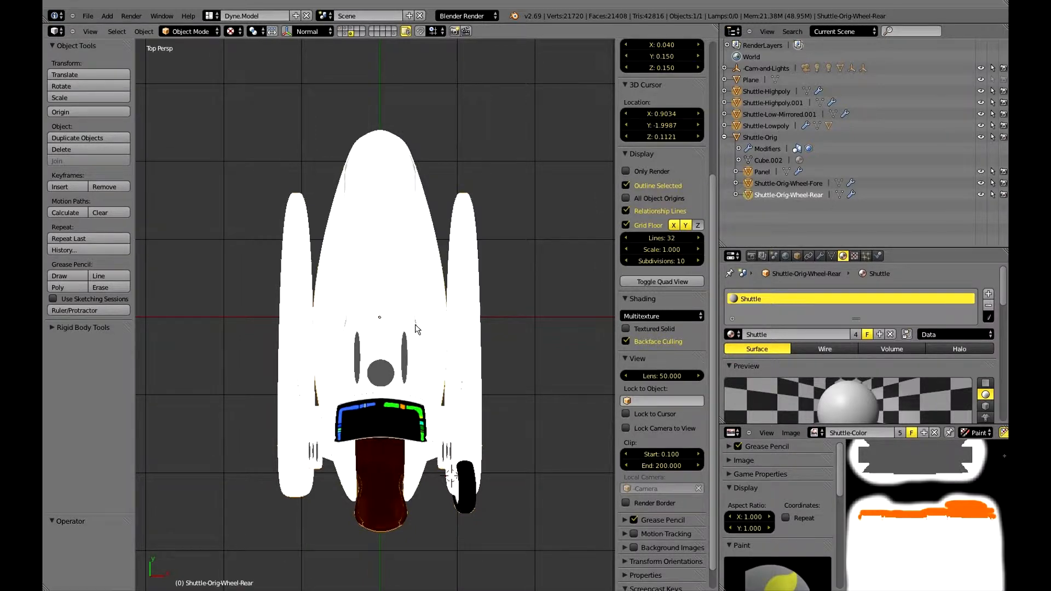
middle_drag(417, 328, 484, 239)
middle_drag(300, 297, 342, 307)
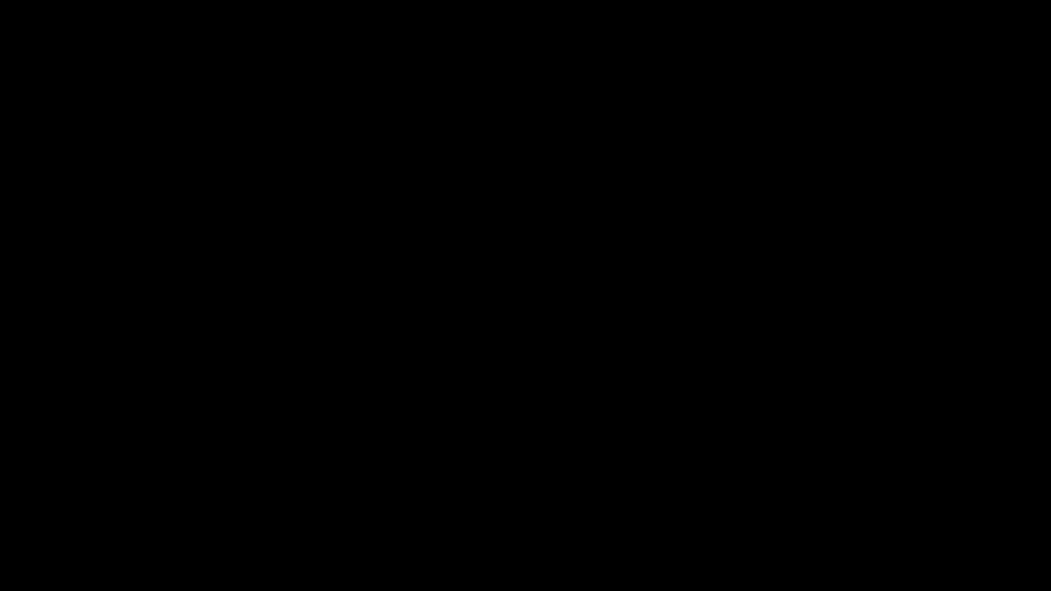
Select the side window faces and wheel-well faces of the Ridgeracer.001 body and assign the Glow material to them.
shift+right_click(495, 319)
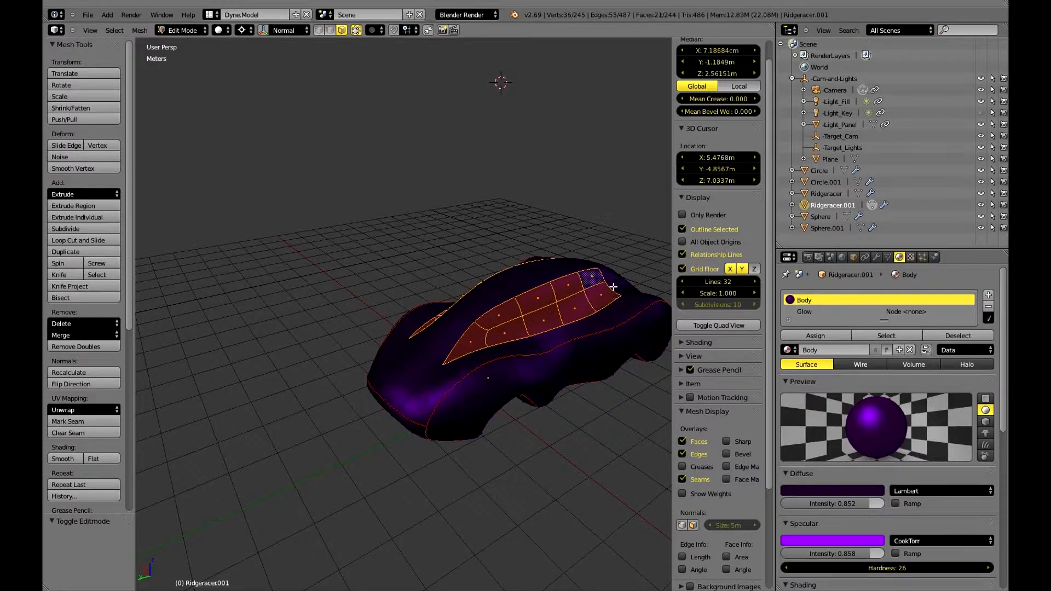
middle_drag(613, 289, 426, 388)
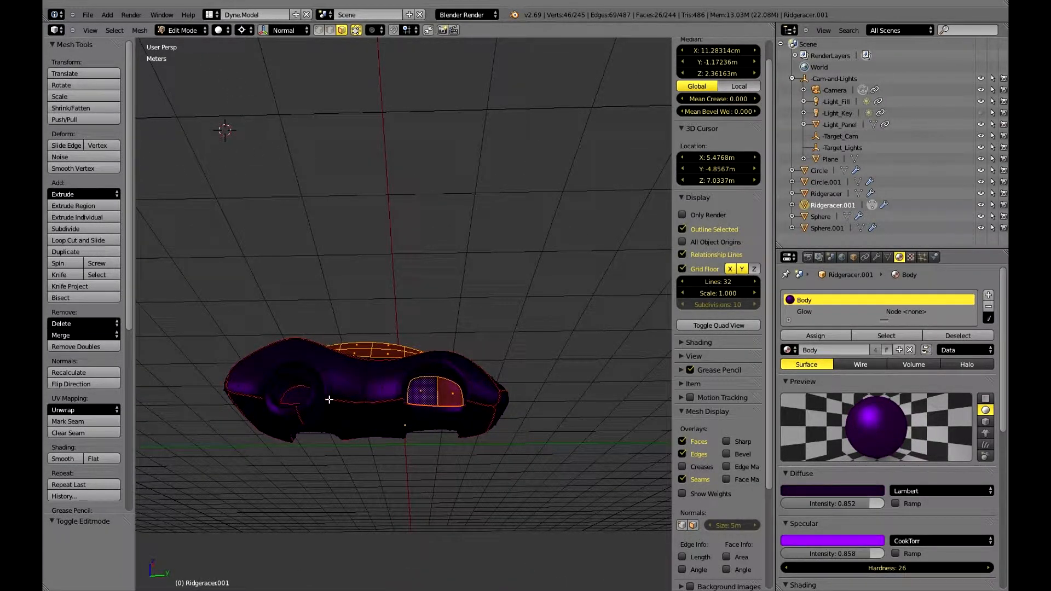
key(ctrl+KP_Add)
middle_drag(329, 398, 303, 443)
alt+shift+right_click(303, 443)
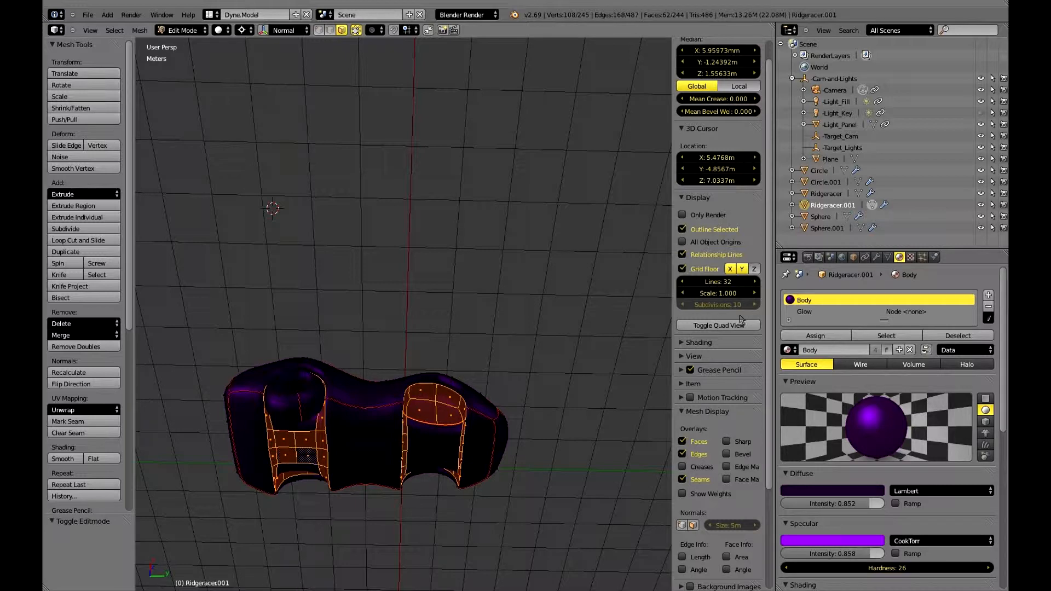
click(802, 313)
click(824, 340)
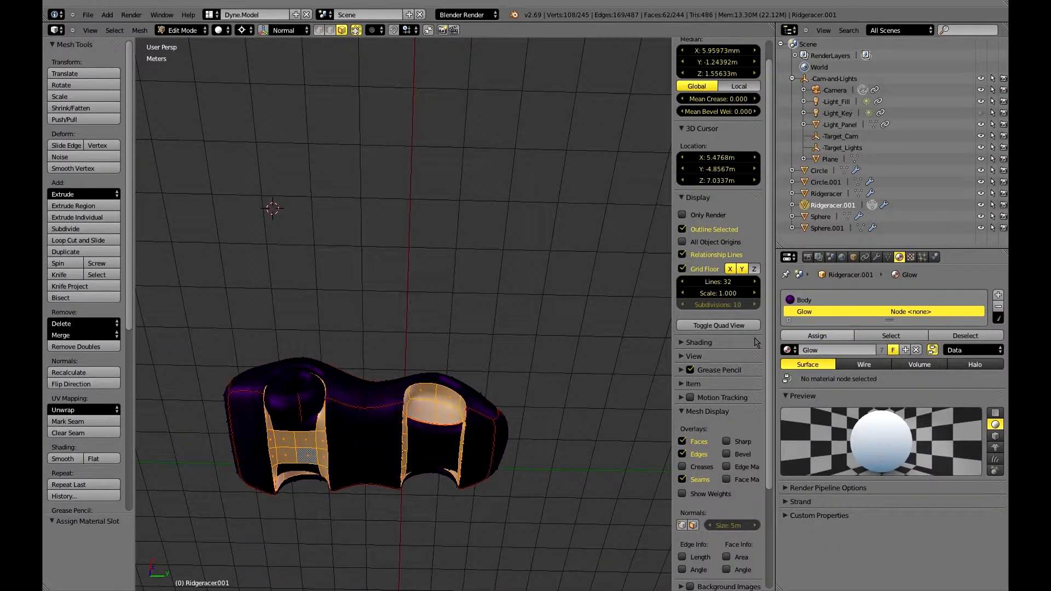
Assign Glow to the remaining inner faces of one pair of wheel wells and turn off the material's nodes.
right_click(417, 427)
shift+right_click(446, 431)
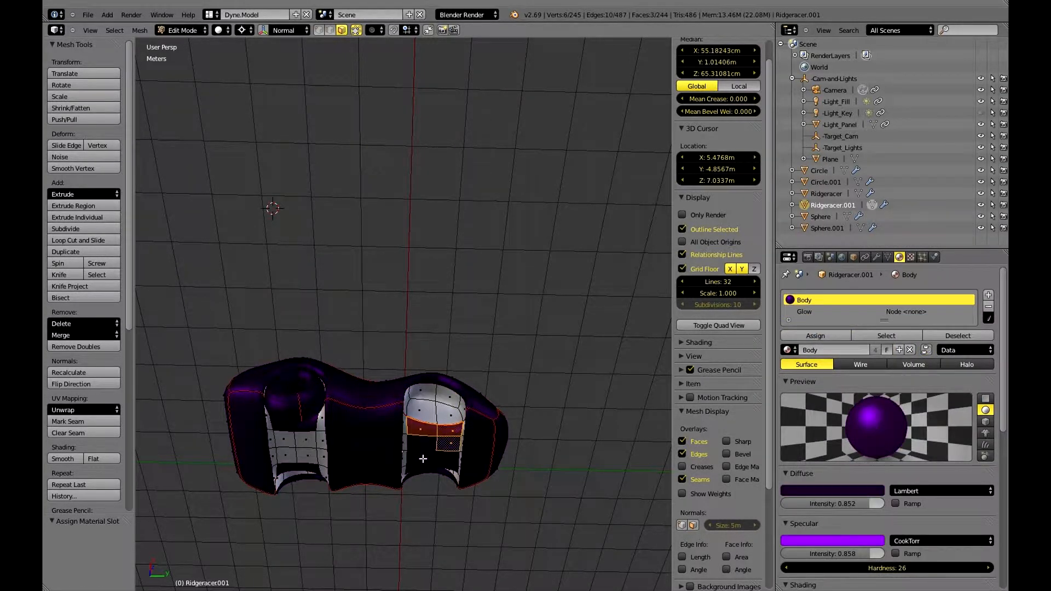
middle_drag(420, 427, 671, 463)
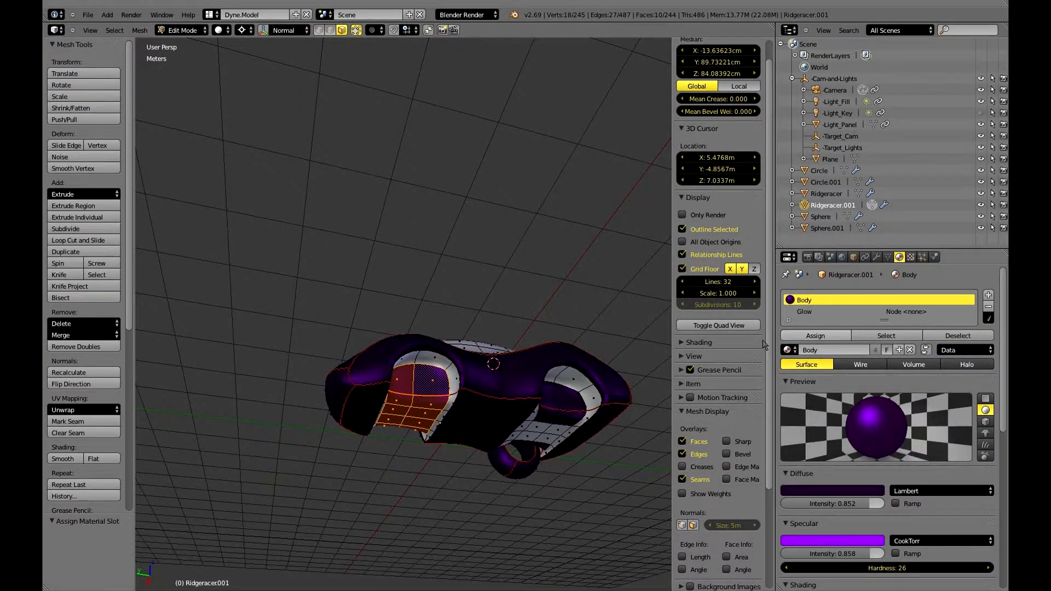
click(819, 312)
click(818, 336)
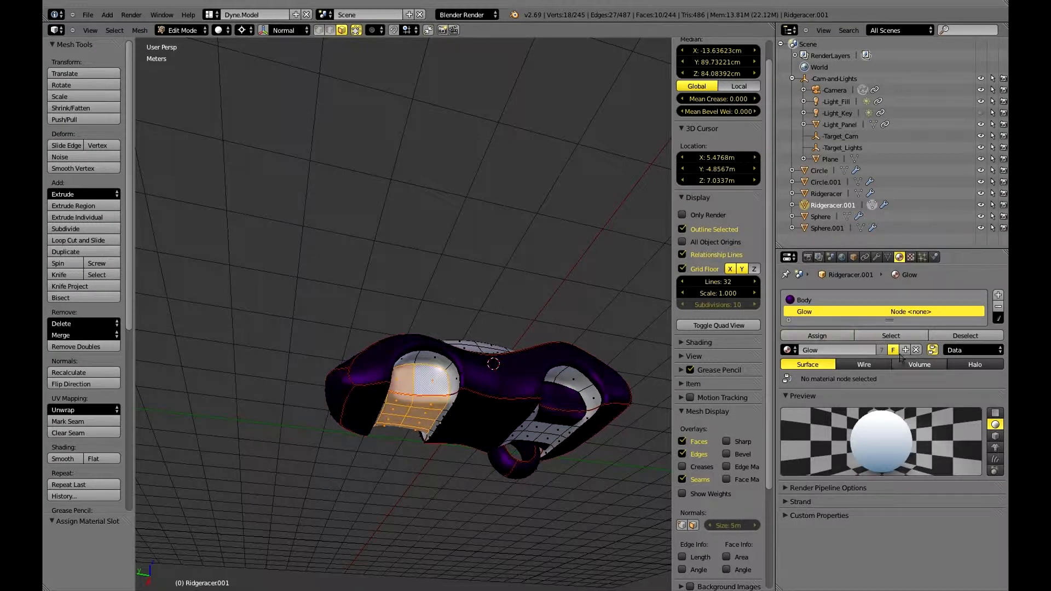
click(932, 350)
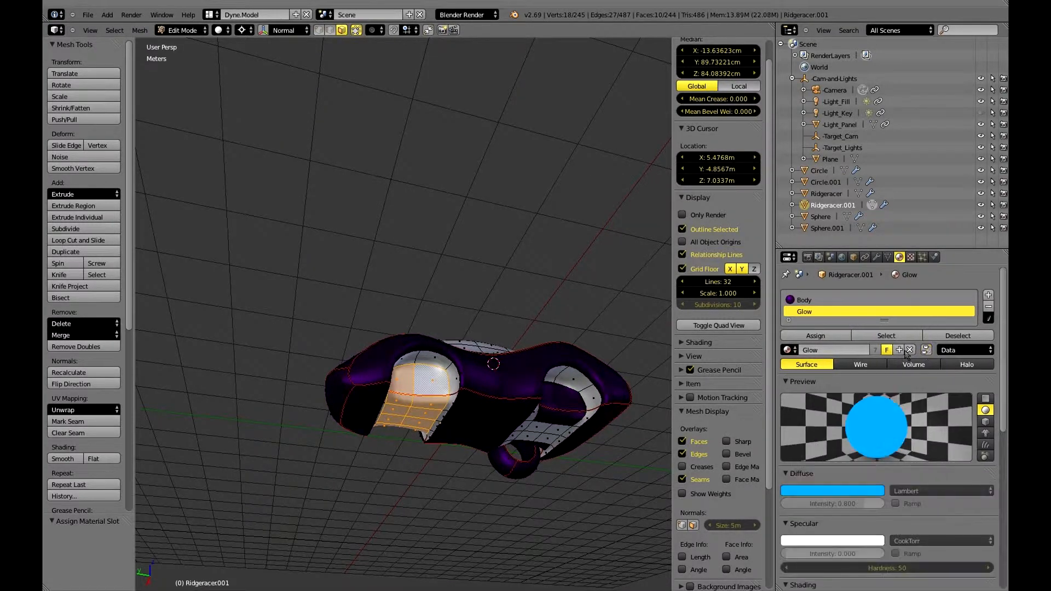
Select the four body-coloured faces inside the other wheel well and assign the Glow material to them.
right_click(554, 398)
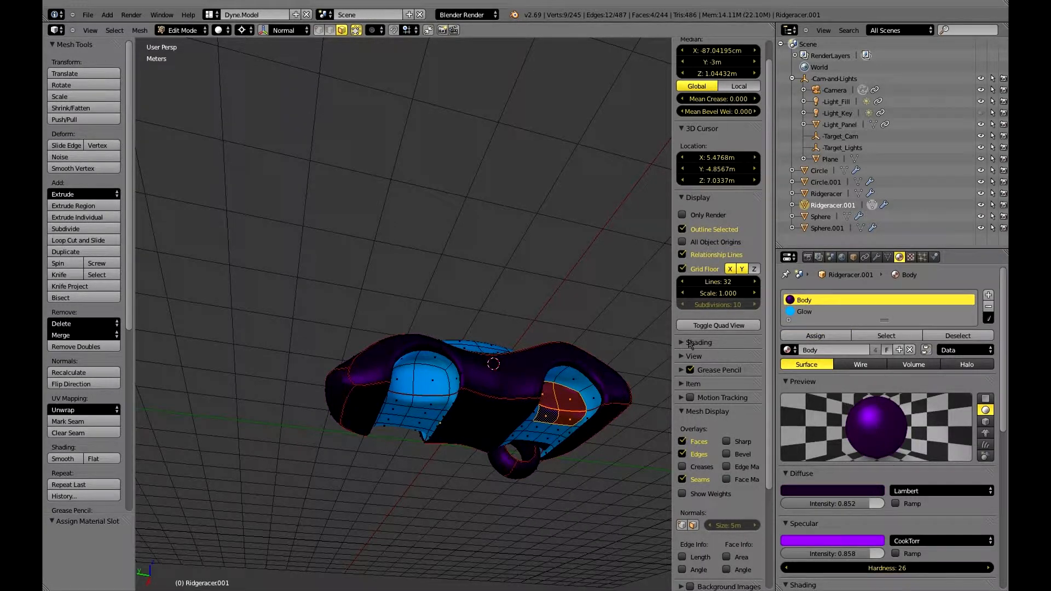
click(804, 312)
click(815, 336)
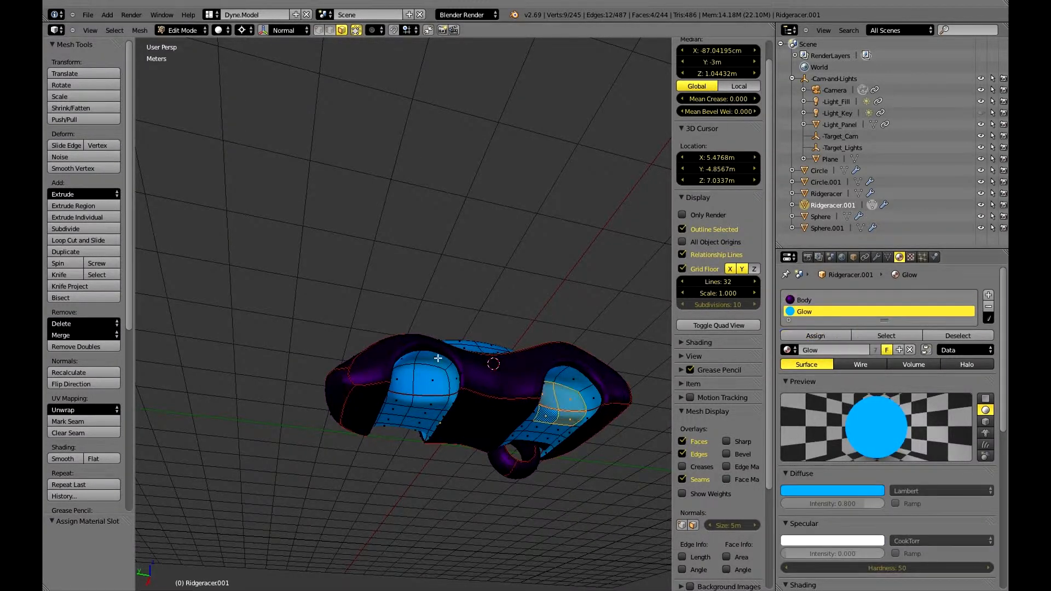
Select the whole linked ring geometry in the opposite side's wheel well and hide it.
middle_drag(435, 358, 664, 362)
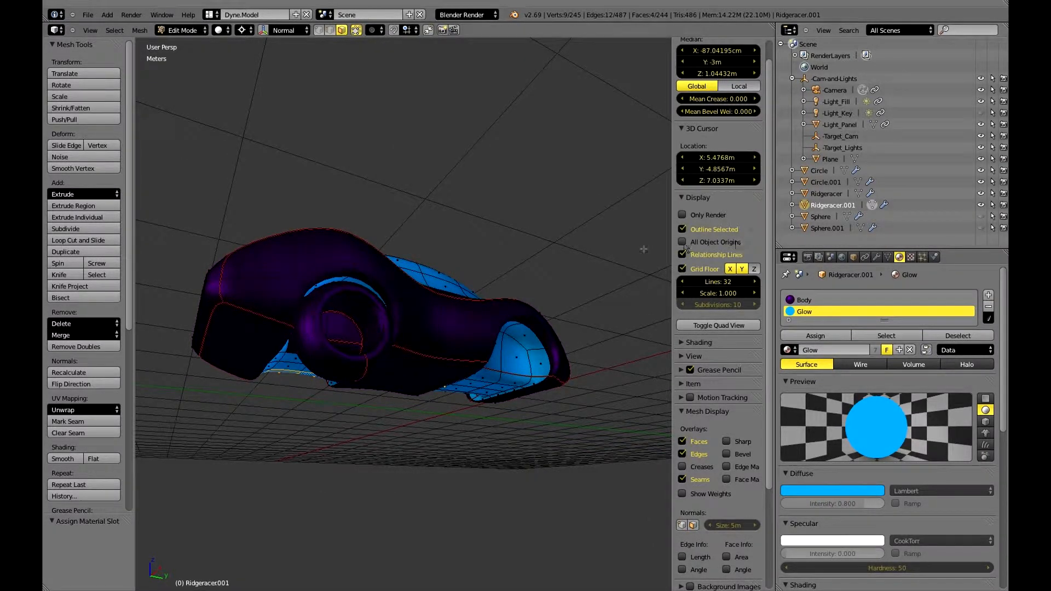
alt+right_click(311, 332)
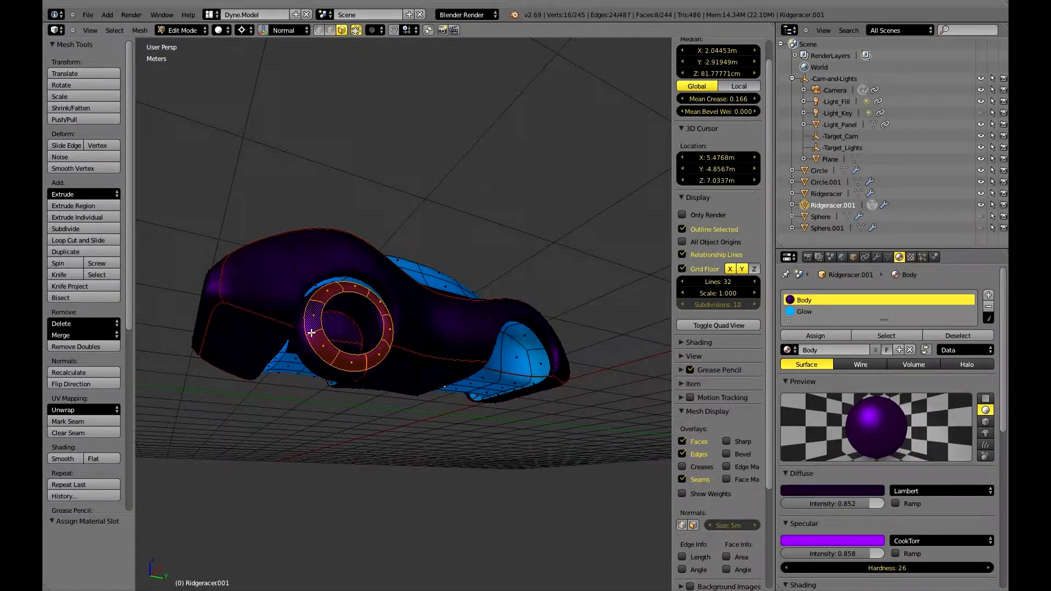
key(ctrl+l)
key(h)
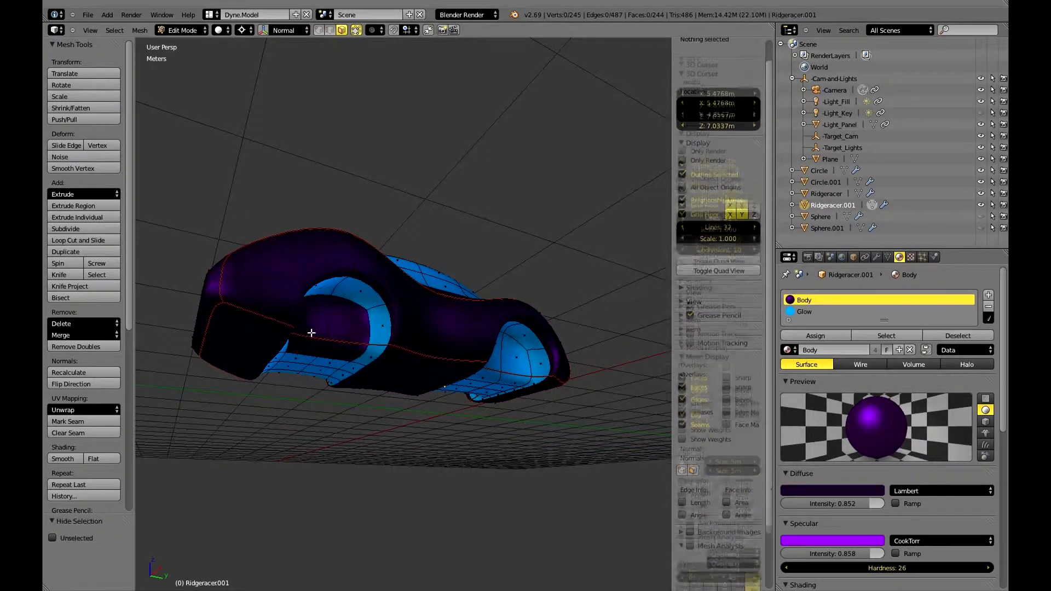
Select the four body-coloured faces exposed inside that wheel well and view the car from its hood side.
right_click(351, 330)
shift+right_click(313, 330)
shift+right_click(318, 347)
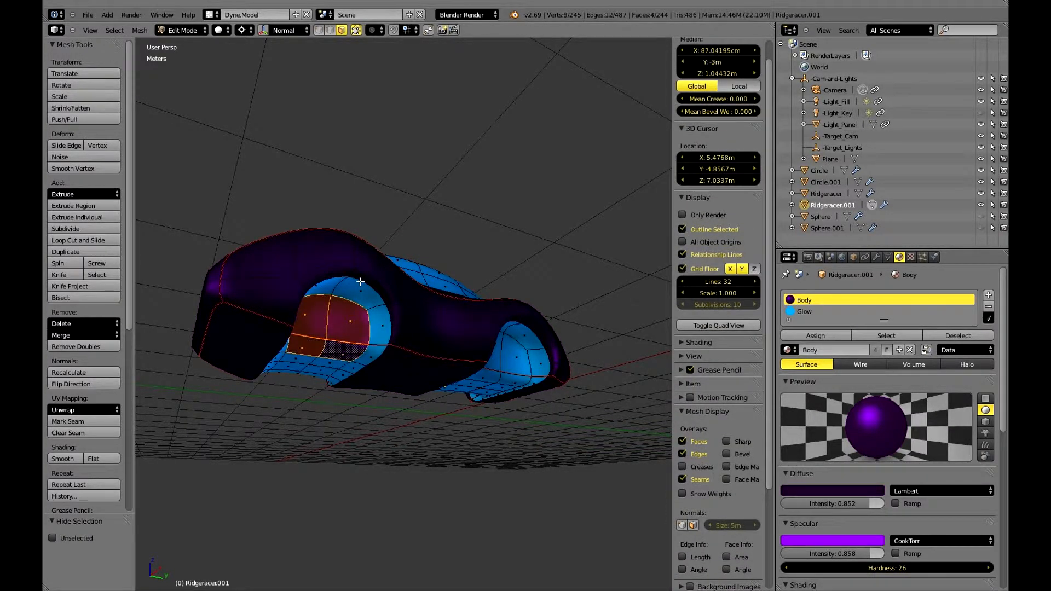
middle_drag(360, 281, 498, 324)
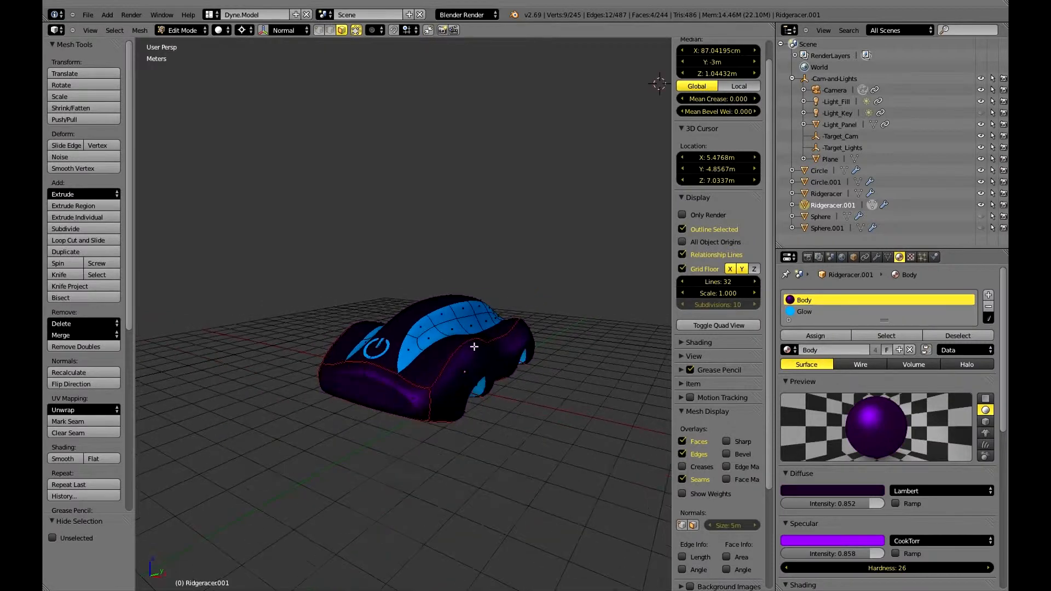
scroll(473, 346, up, 2)
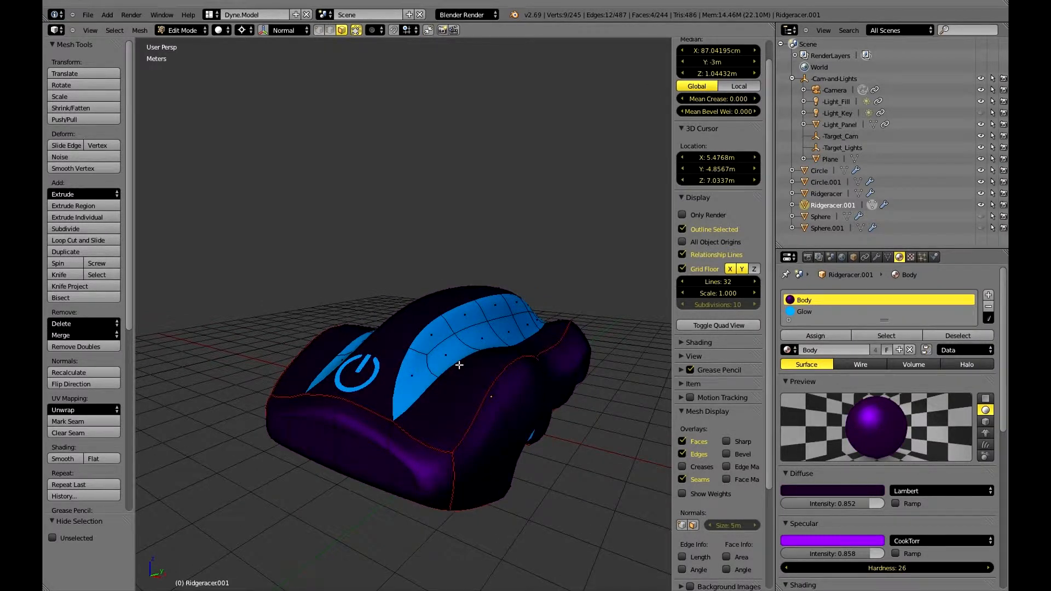
Assign the Glow material to the selected faces inside the remaining wheel well of the car.
middle_drag(458, 364, 585, 328)
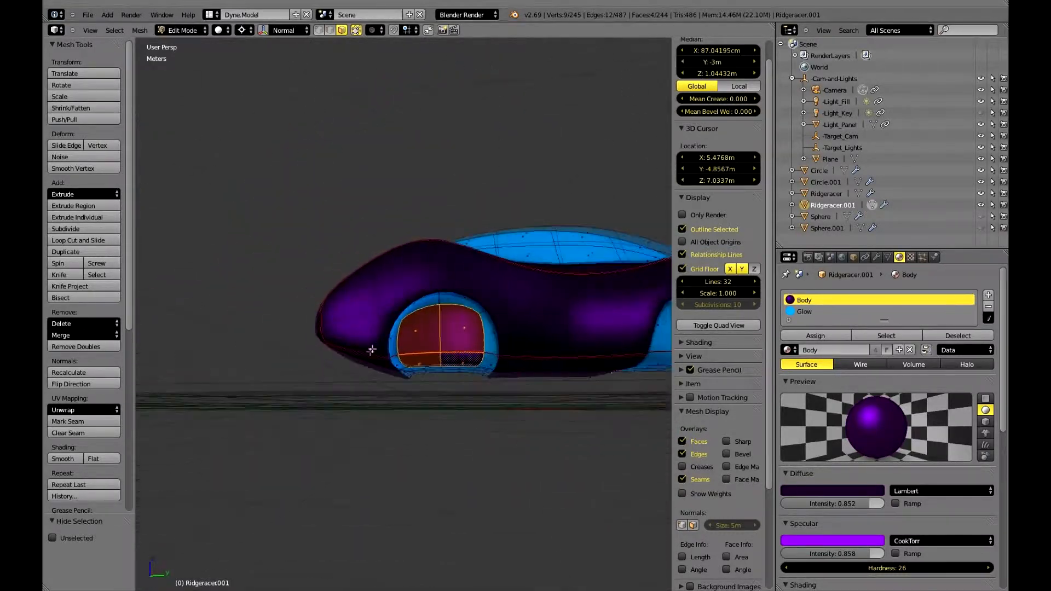
click(810, 312)
click(815, 335)
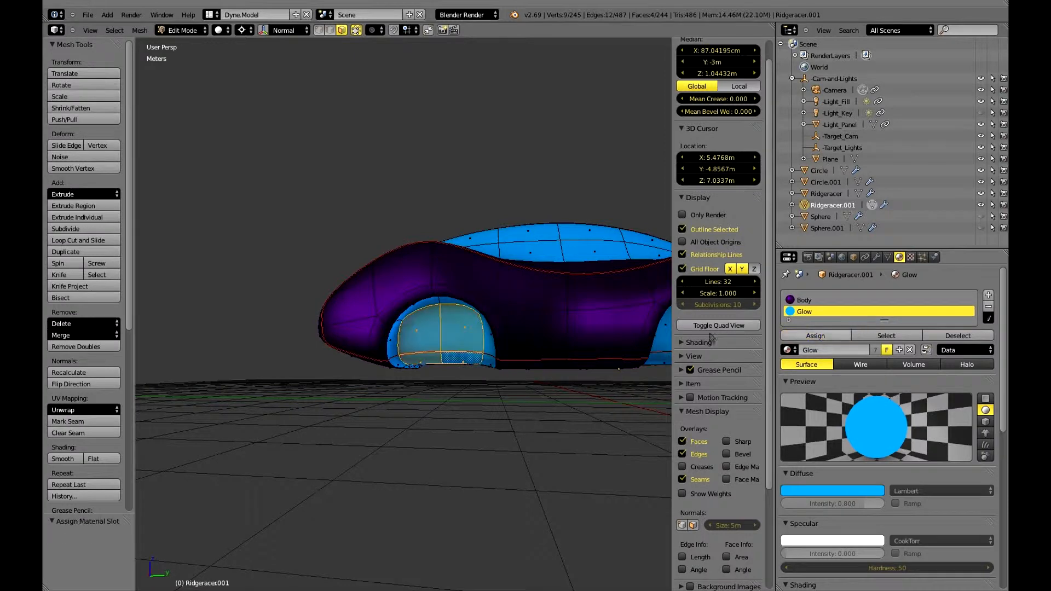
Select the two lower corner faces at the car's tail and assign the Glow material to them.
middle_drag(568, 314, 482, 382)
right_click(482, 381)
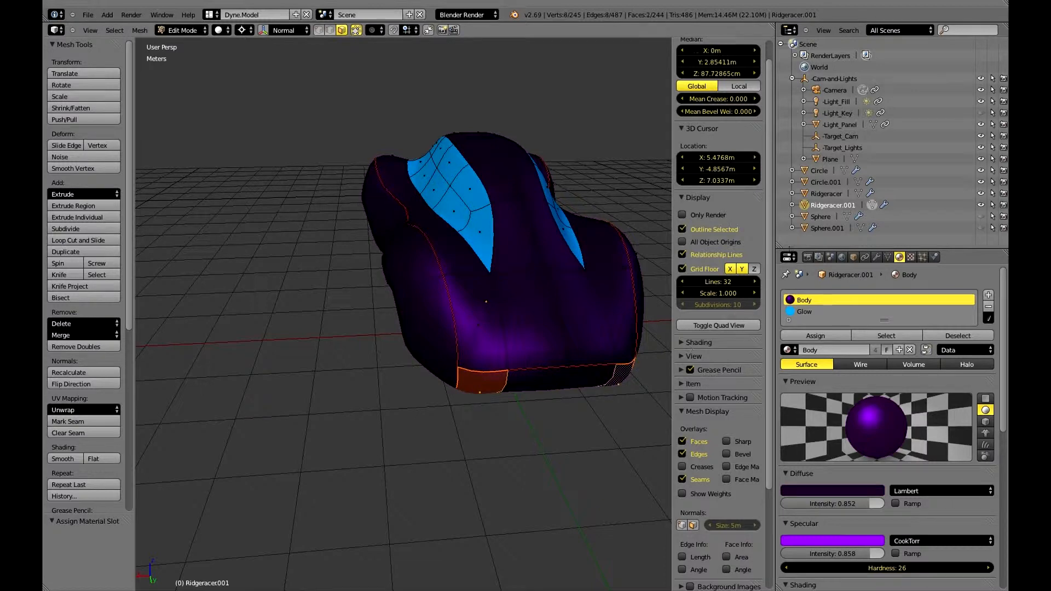
click(810, 312)
click(815, 336)
Select the two headlight faces on the car's nose and assign the Glow material to them.
middle_drag(506, 266, 326, 319)
right_click(331, 319)
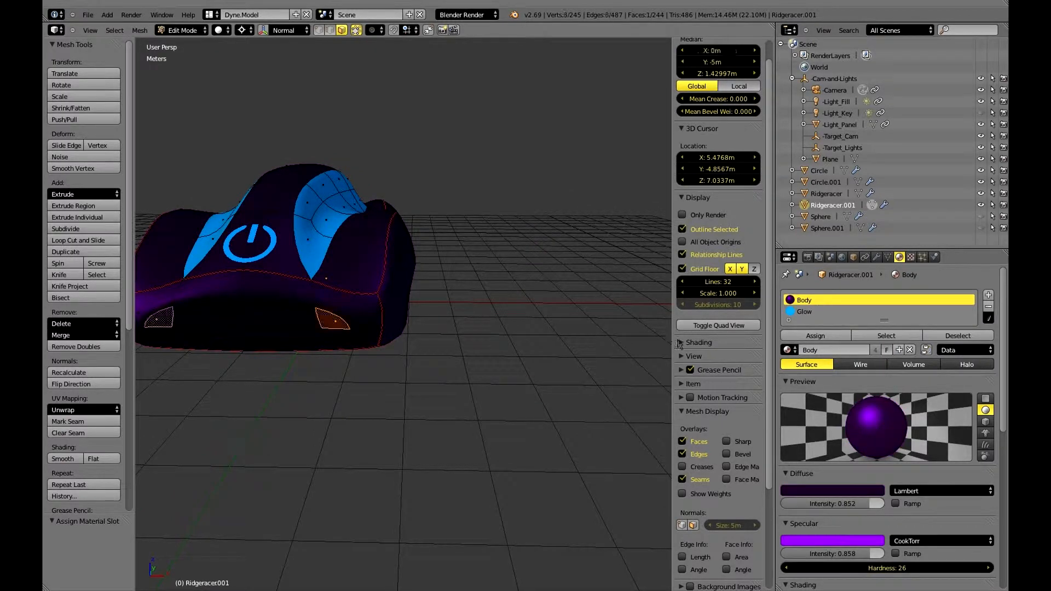
scroll(337, 301, down, 1)
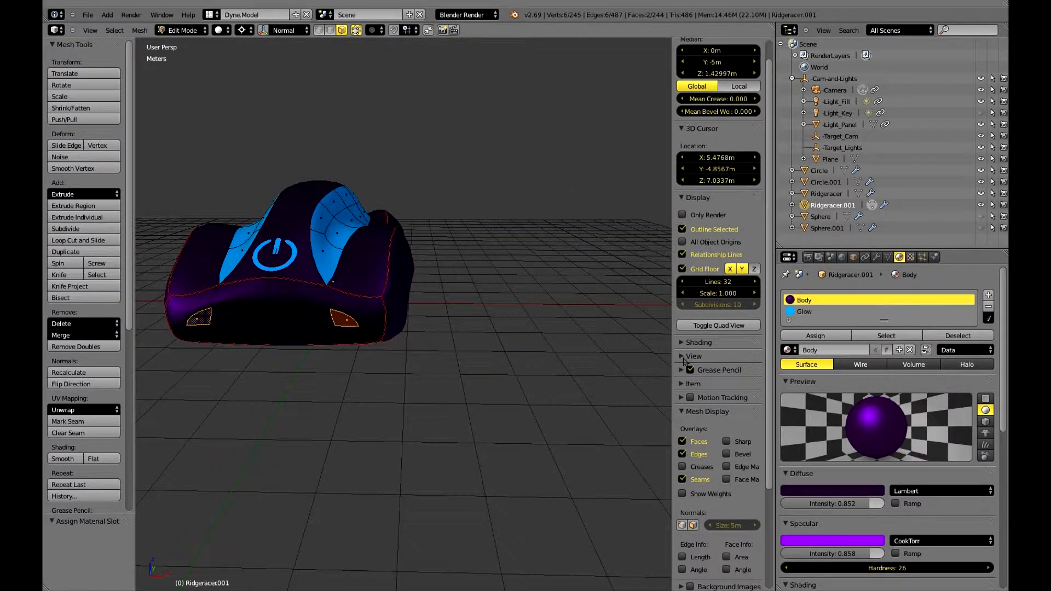
click(804, 312)
click(814, 336)
Inspect the glowing headlights, tail lights and windows of the car from its front and rear.
middle_drag(305, 274, 364, 339)
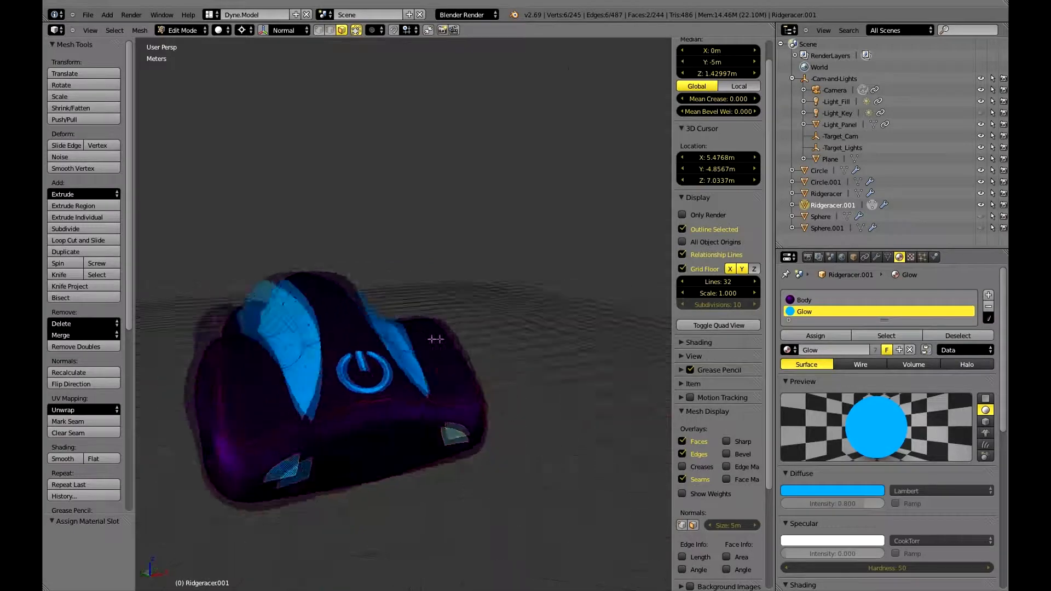
middle_drag(366, 336, 426, 287)
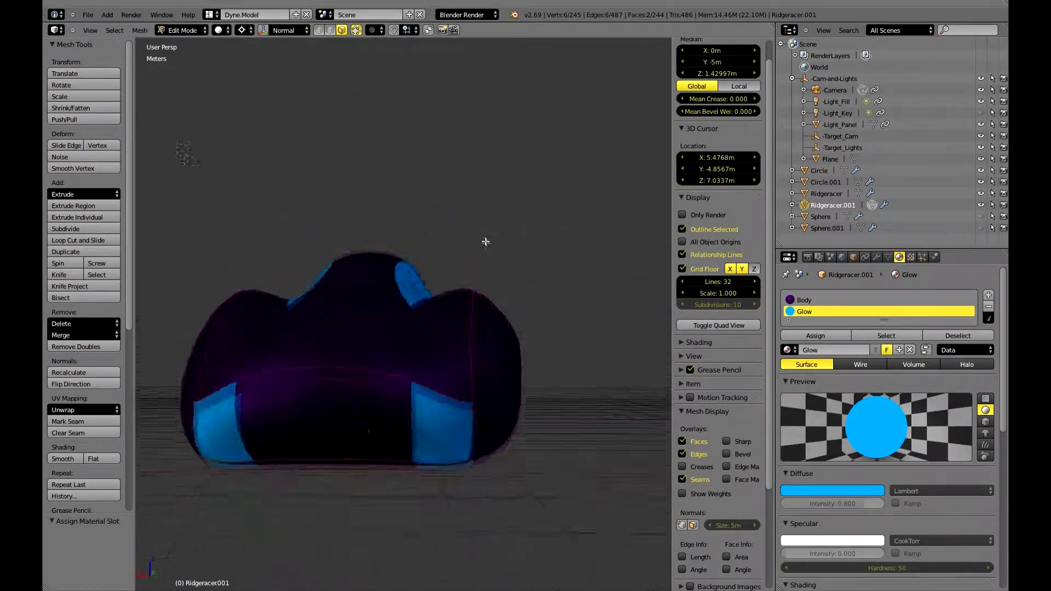
middle_drag(530, 260, 480, 380)
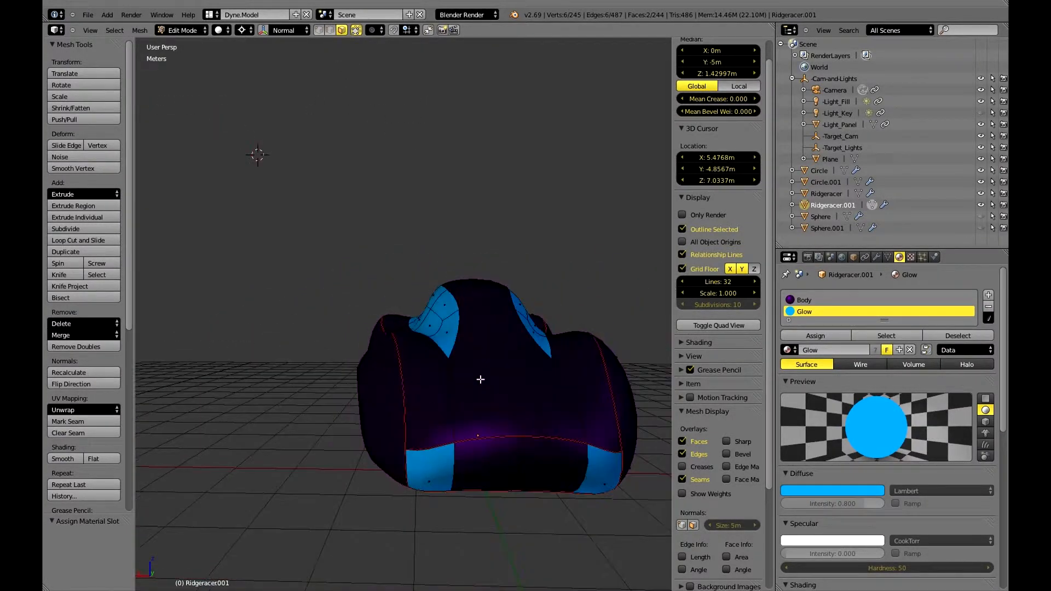
middle_drag(480, 379, 520, 387)
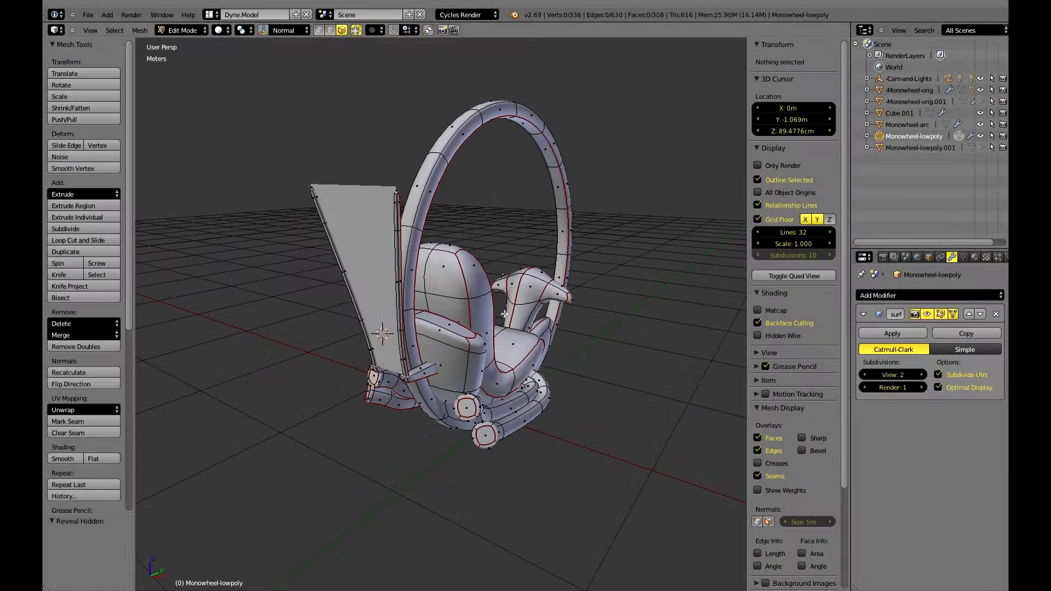
Examine the low-poly monowheel mesh and its marked seams from all sides, including in wireframe display.
middle_drag(505, 314, 603, 330)
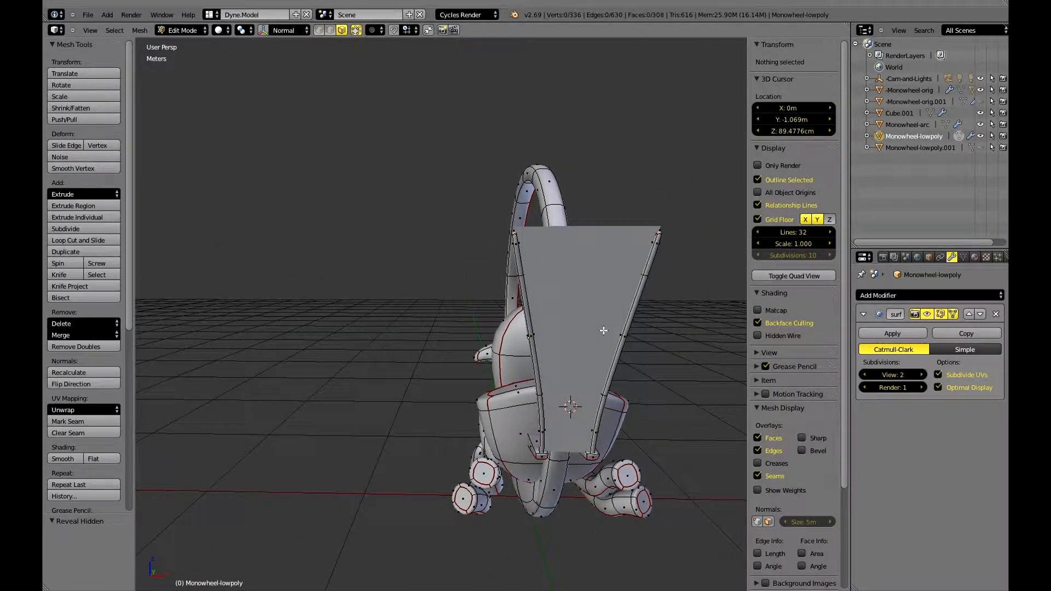
middle_drag(597, 330, 549, 365)
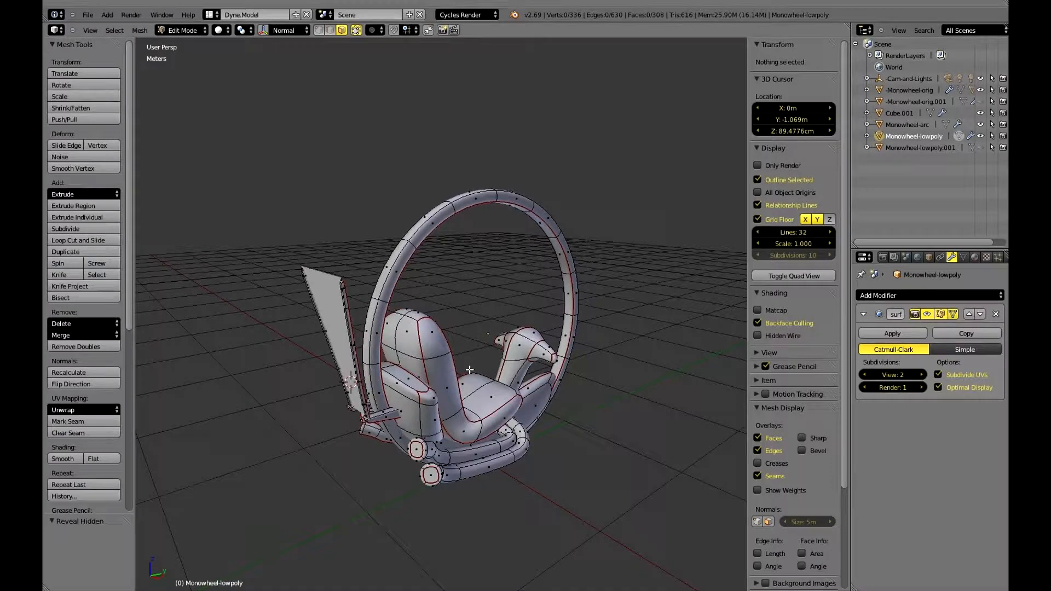
middle_drag(469, 370, 450, 389)
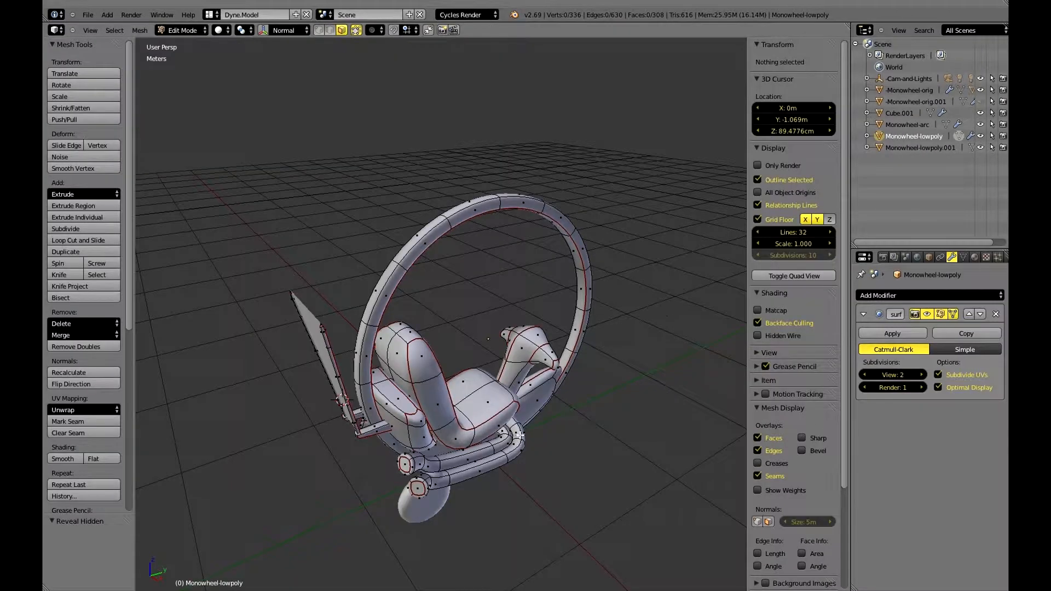
middle_drag(601, 307, 515, 325)
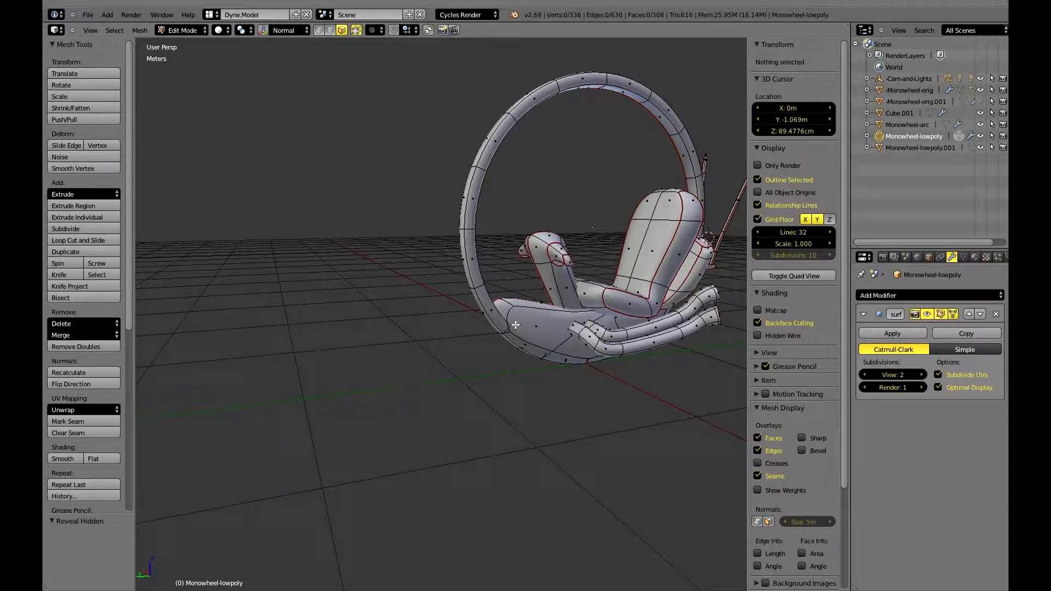
middle_drag(515, 325, 489, 316)
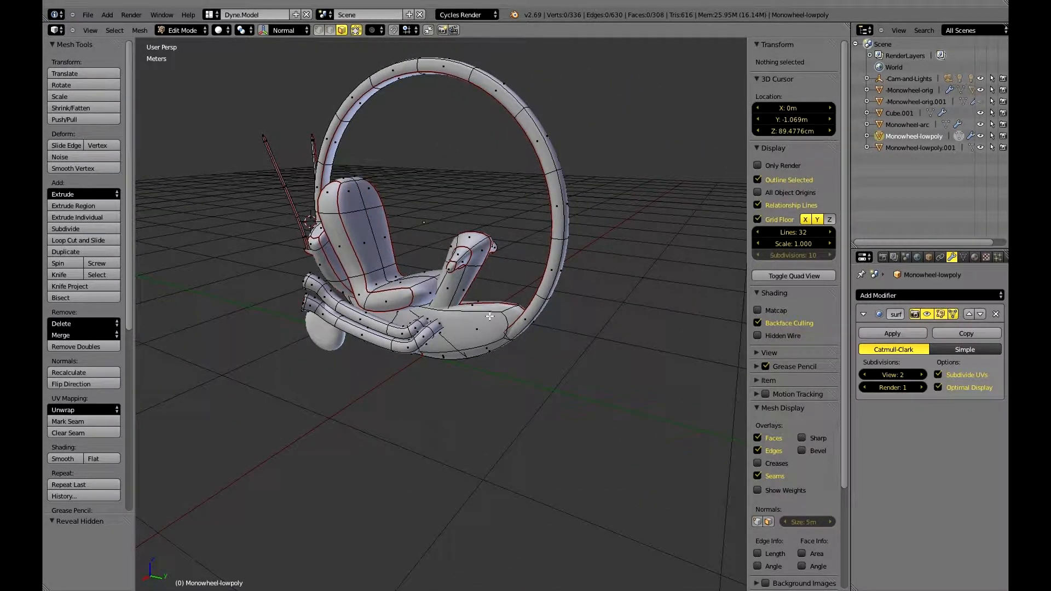
middle_drag(490, 315, 463, 333)
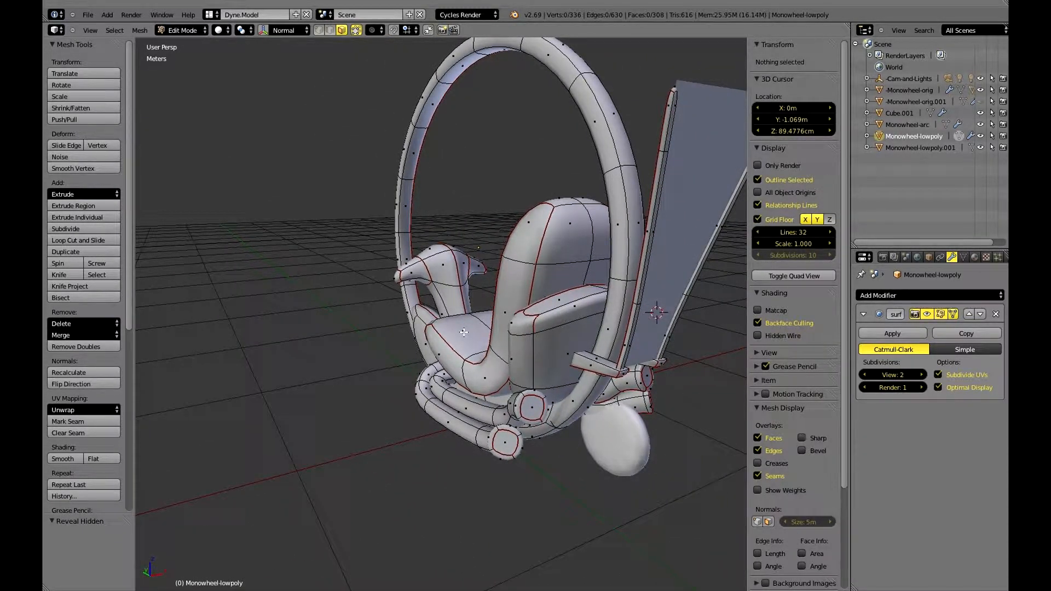
key(z)
middle_drag(463, 332, 495, 332)
key(z)
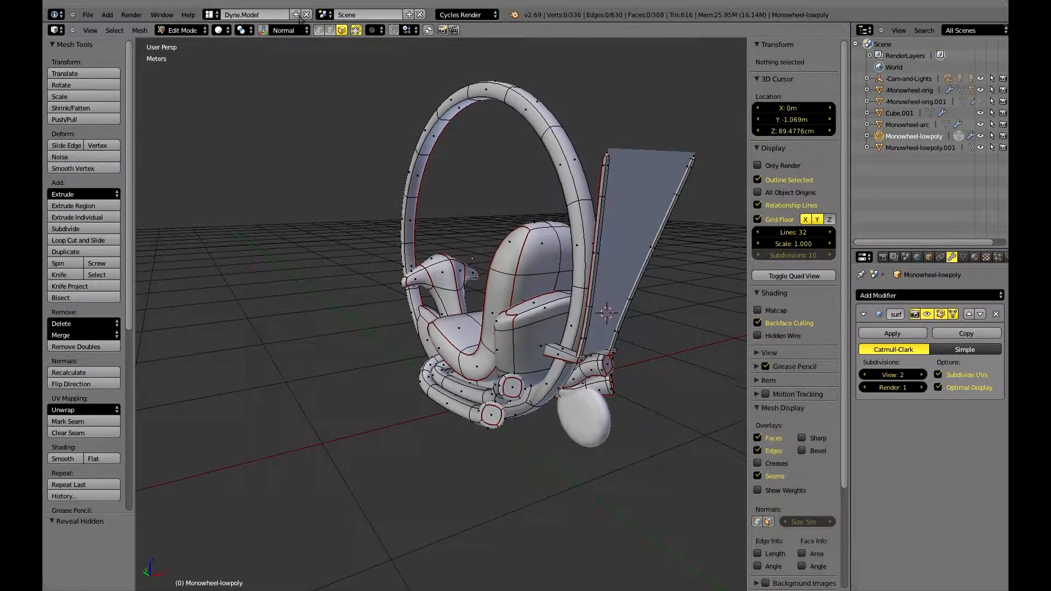
Set the viewport shading to Texture and hide the Monowheel-lowpoly.001 object.
click(218, 30)
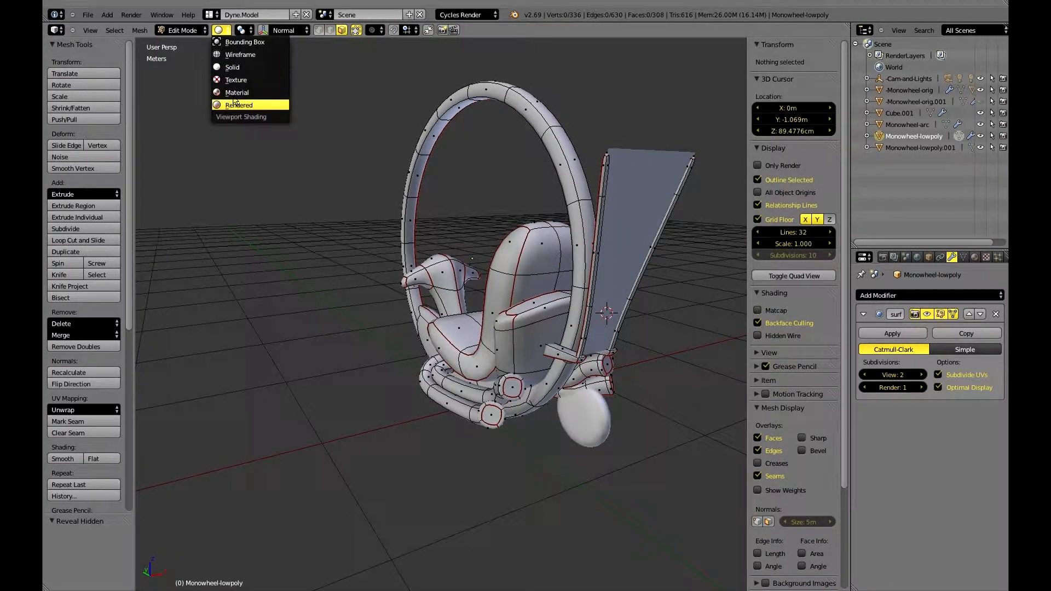
click(236, 79)
middle_drag(521, 278, 339, 290)
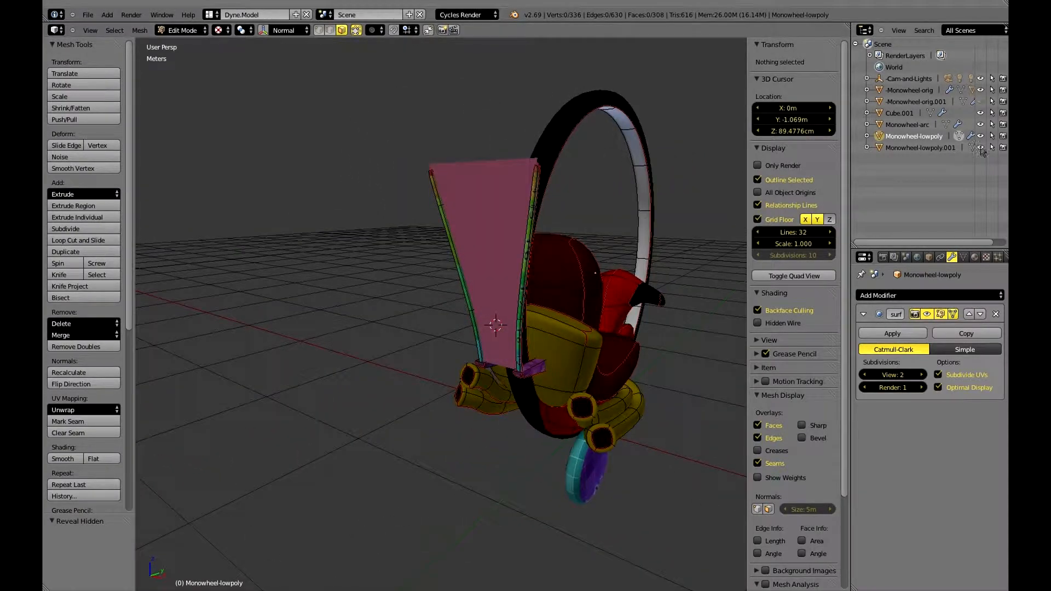
click(980, 148)
middle_drag(567, 305, 480, 307)
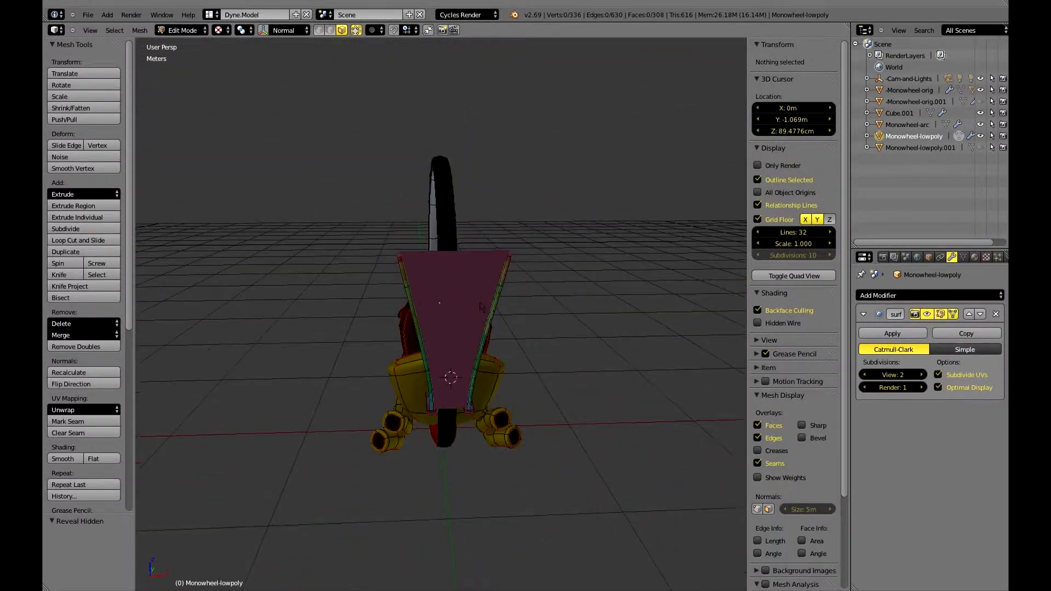
Select all faces of the Monowheel-arc object in Edit Mode and open a widened UV/Image Editor beside the 3D view.
key(Tab)
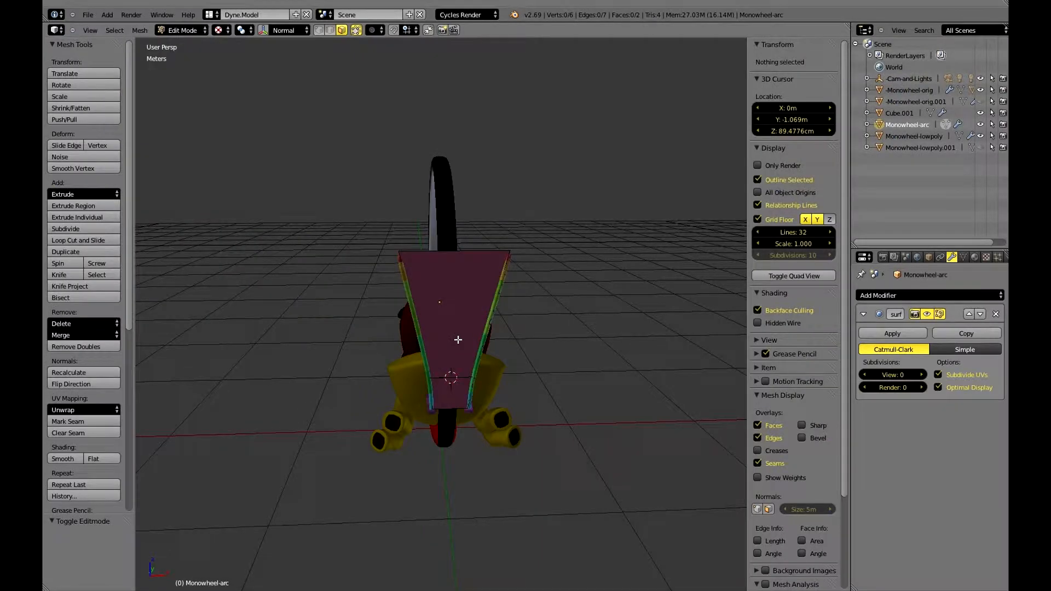
key(a)
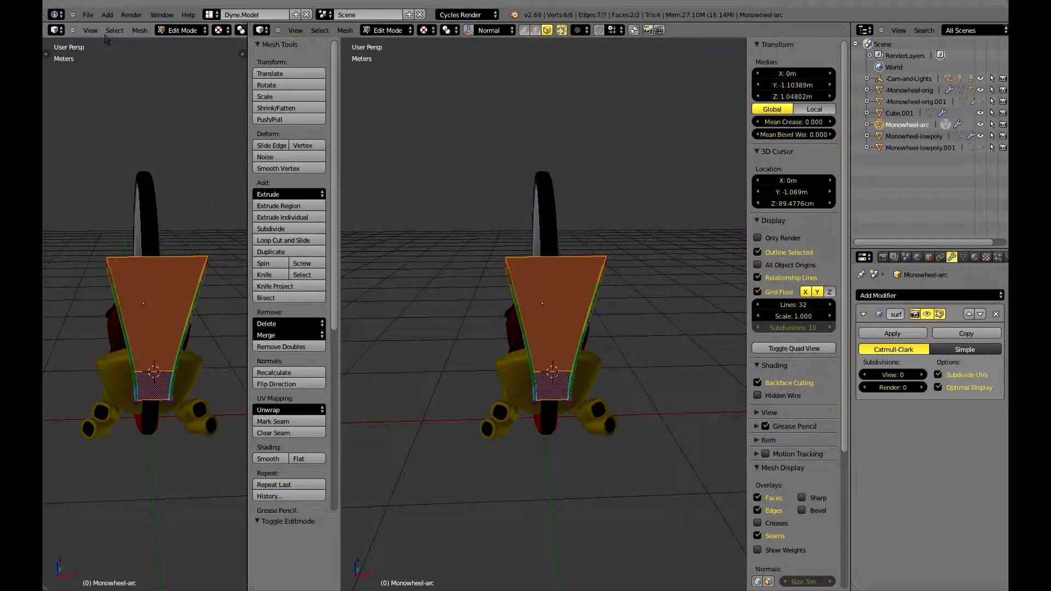
click(56, 30)
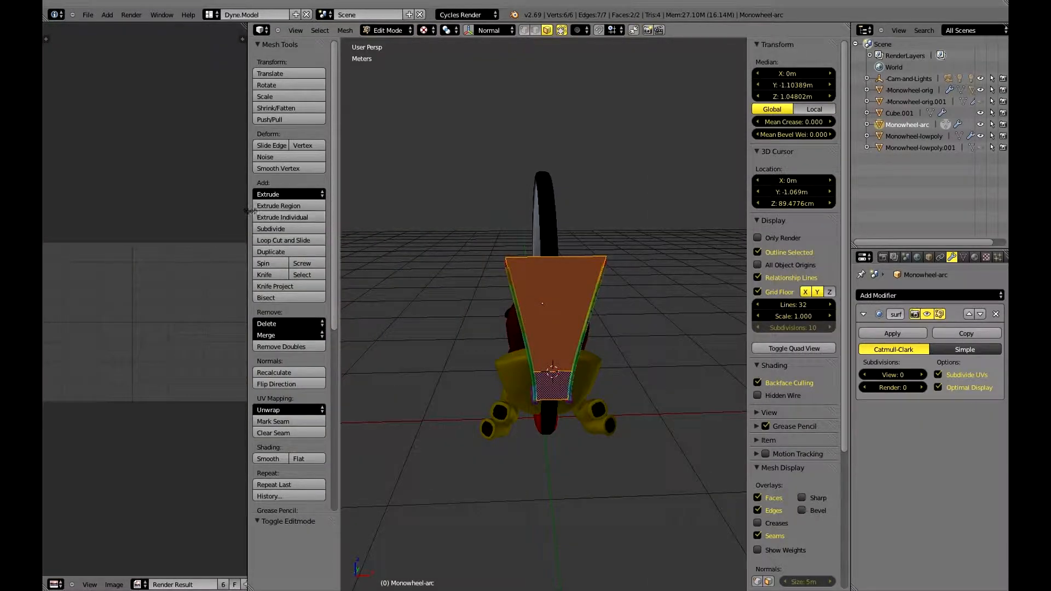
drag(251, 210, 409, 211)
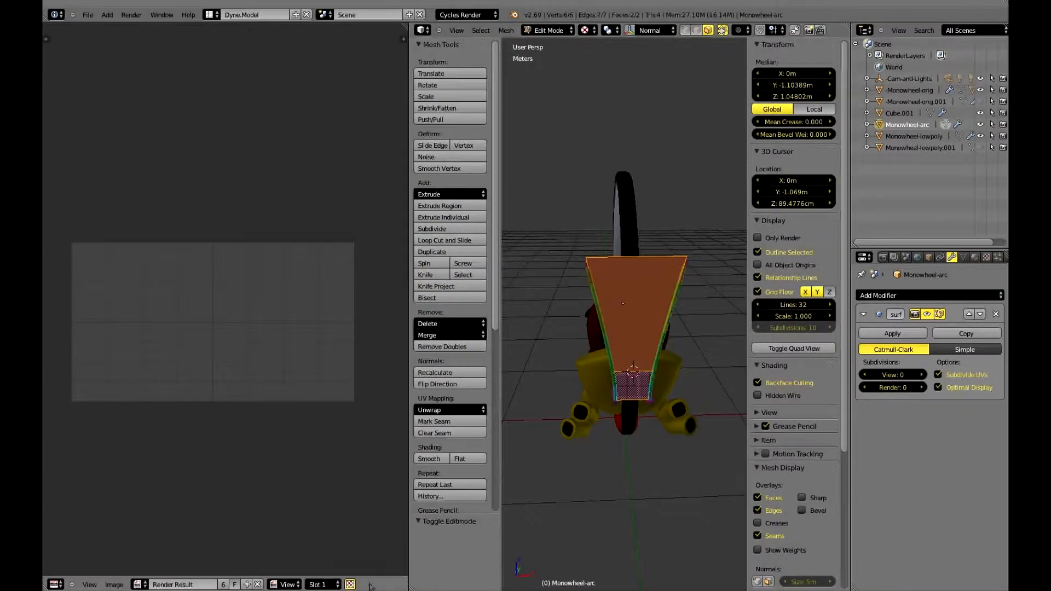
Flip the UV/Image Editor's header to its upper edge and display the Monowheel-Color image there.
right_click(371, 585)
click(328, 553)
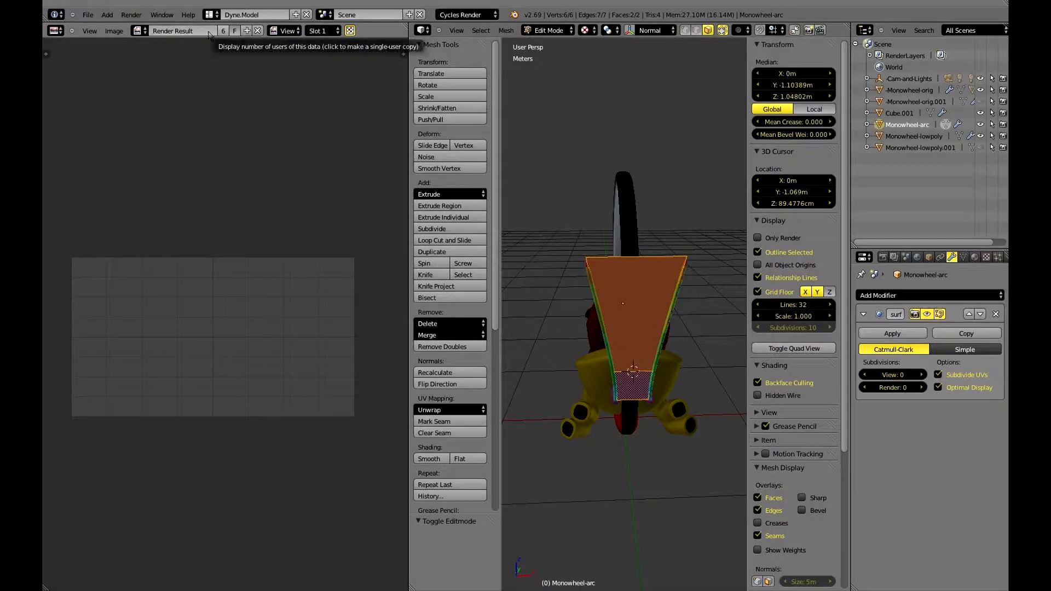
click(137, 31)
click(143, 49)
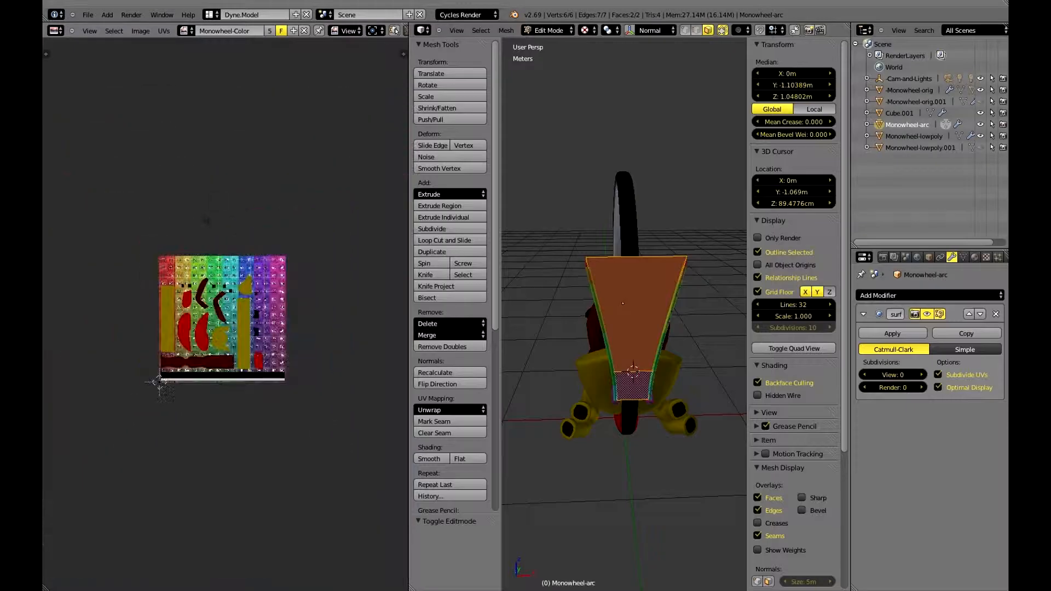
scroll(159, 378, up, 3)
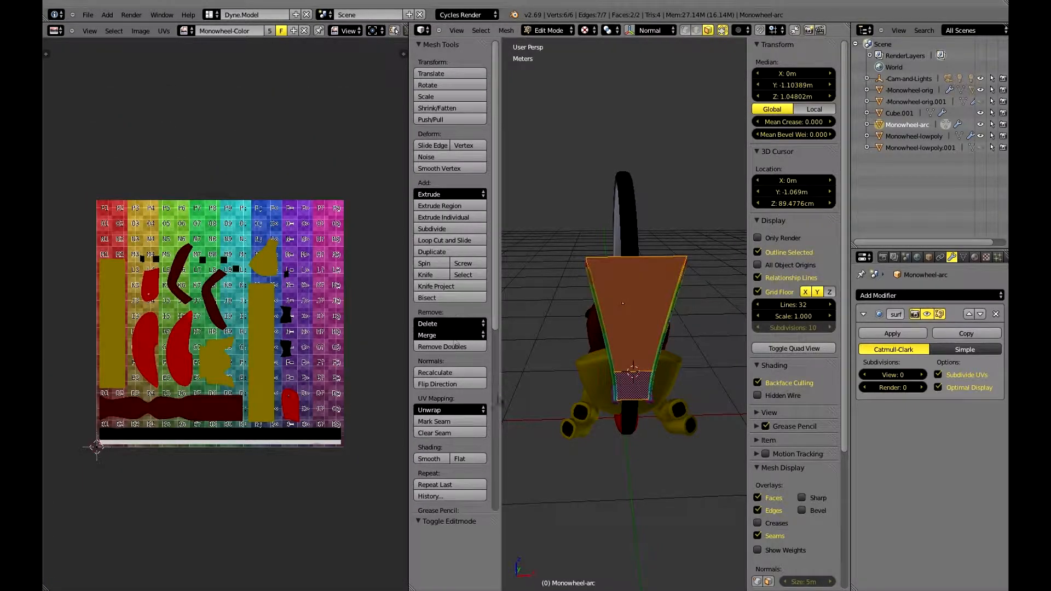
Unwrap the selected faces of the monowheel's arc.
click(477, 419)
click(478, 411)
click(458, 428)
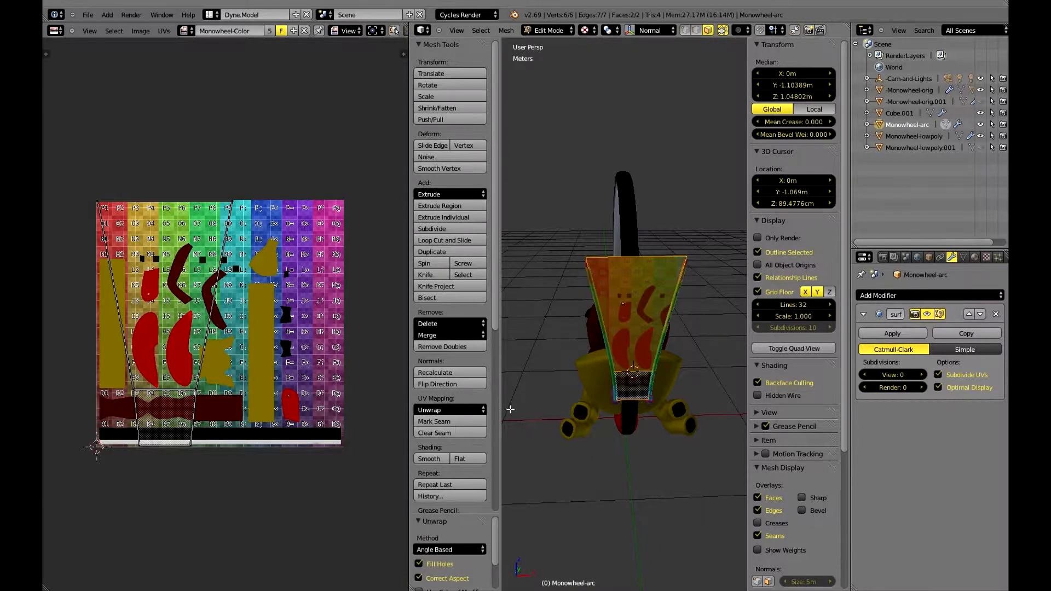
Create a new blank image named Monowheel-Arc for the arc's texture.
click(148, 31)
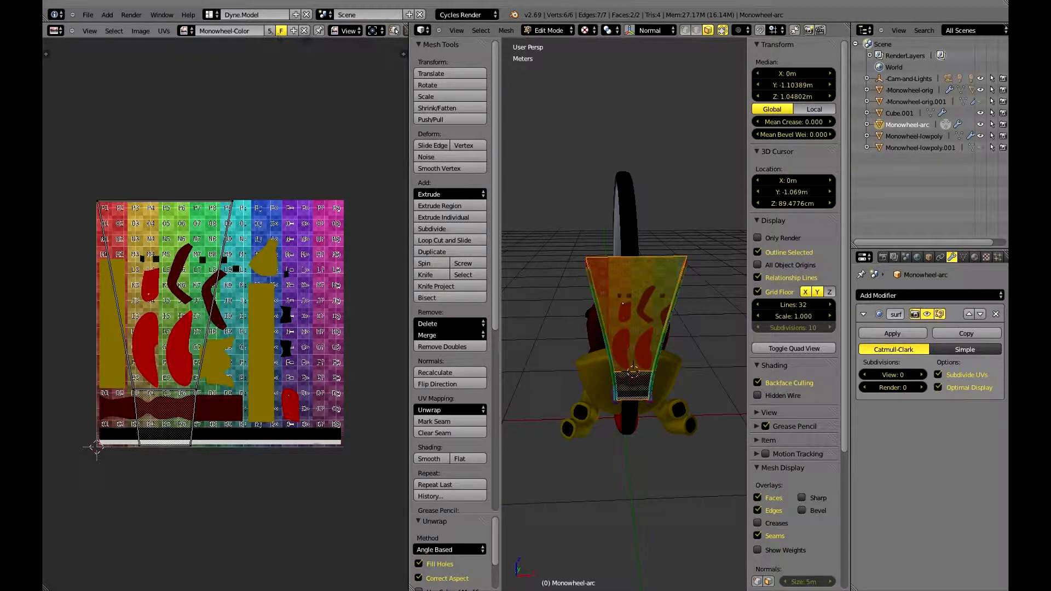
scroll(349, 30, down, 3)
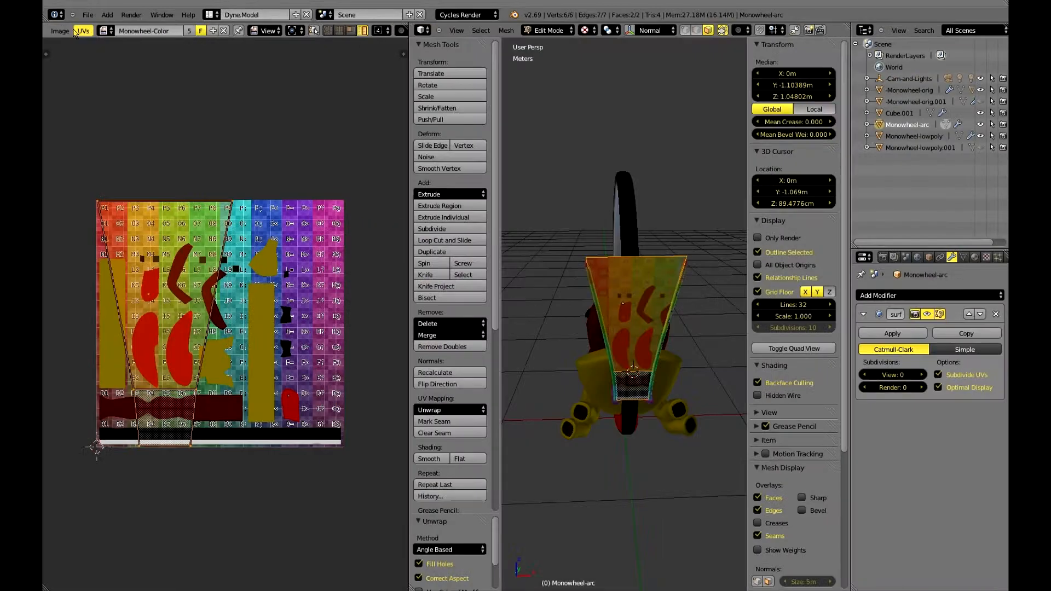
click(60, 30)
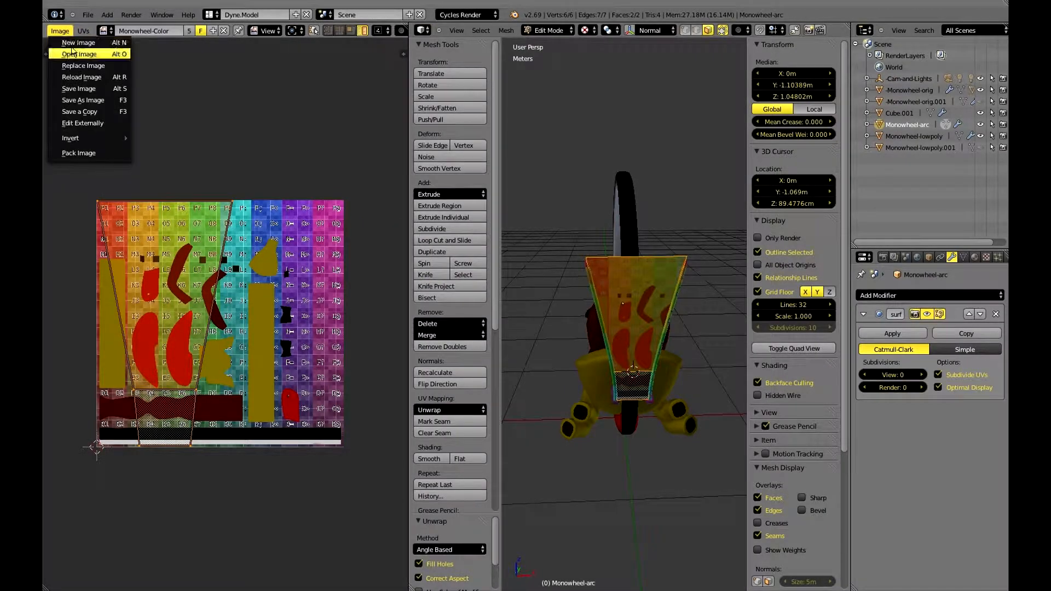
click(71, 39)
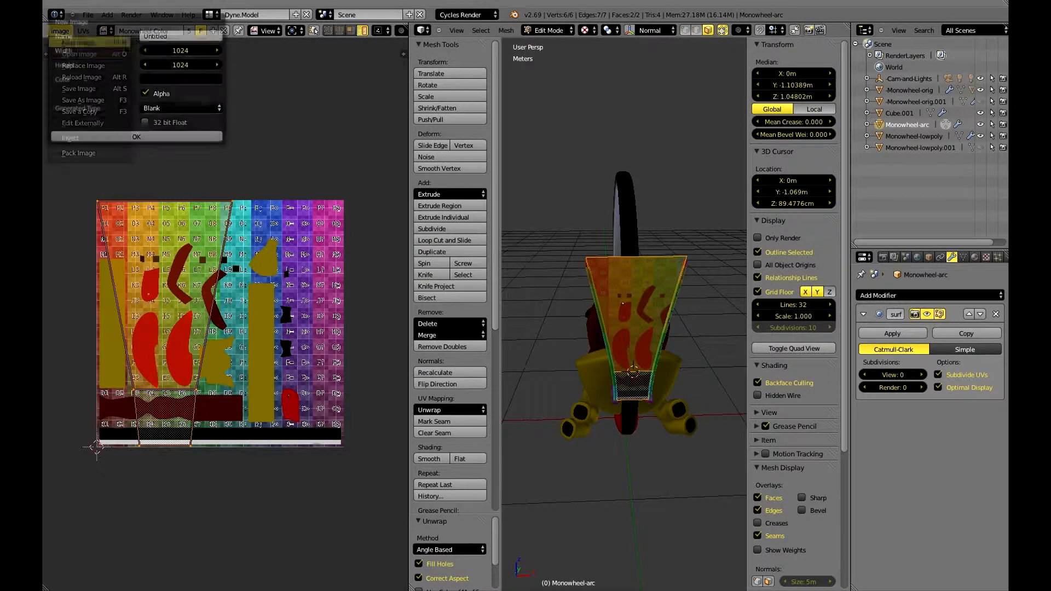
click(186, 36)
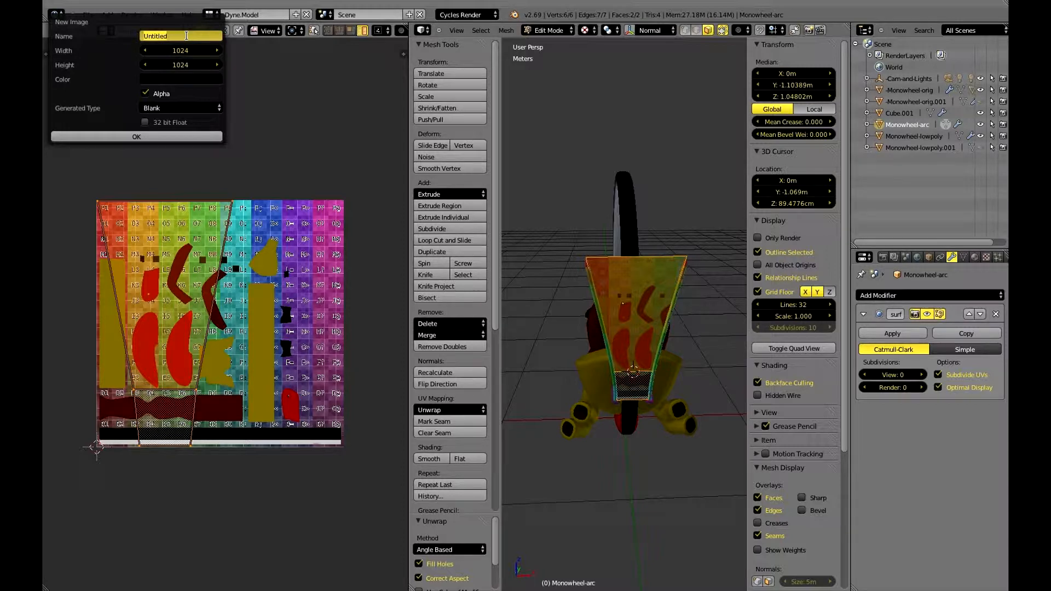
text(Monowheel-Arc)
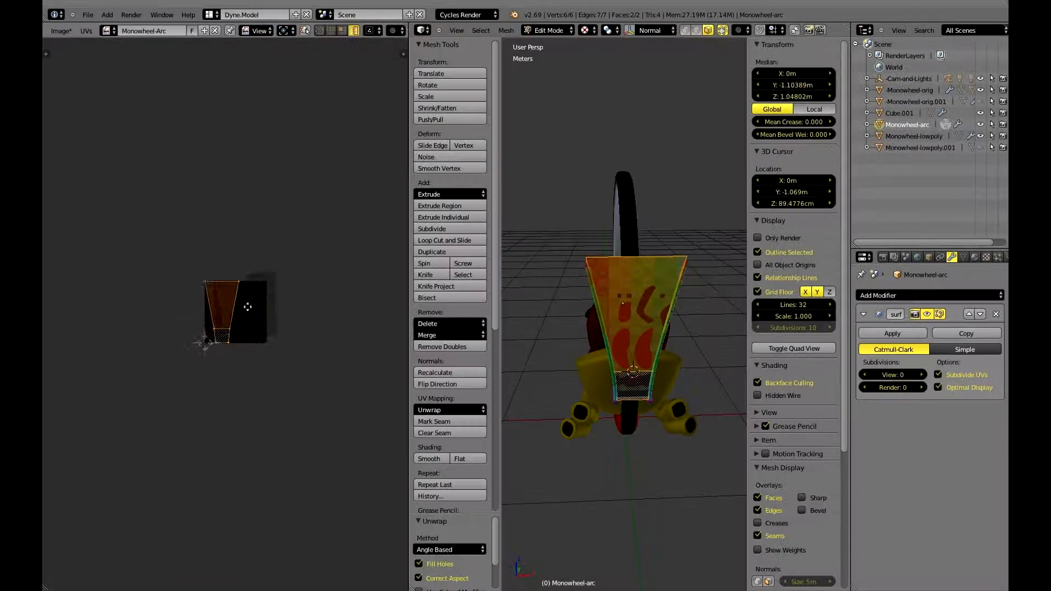
Examine the arc's UV layout over the image and the textured arc in the 3D view.
middle_drag(248, 307, 264, 282)
scroll(274, 274, up, 4)
middle_drag(303, 251, 253, 327)
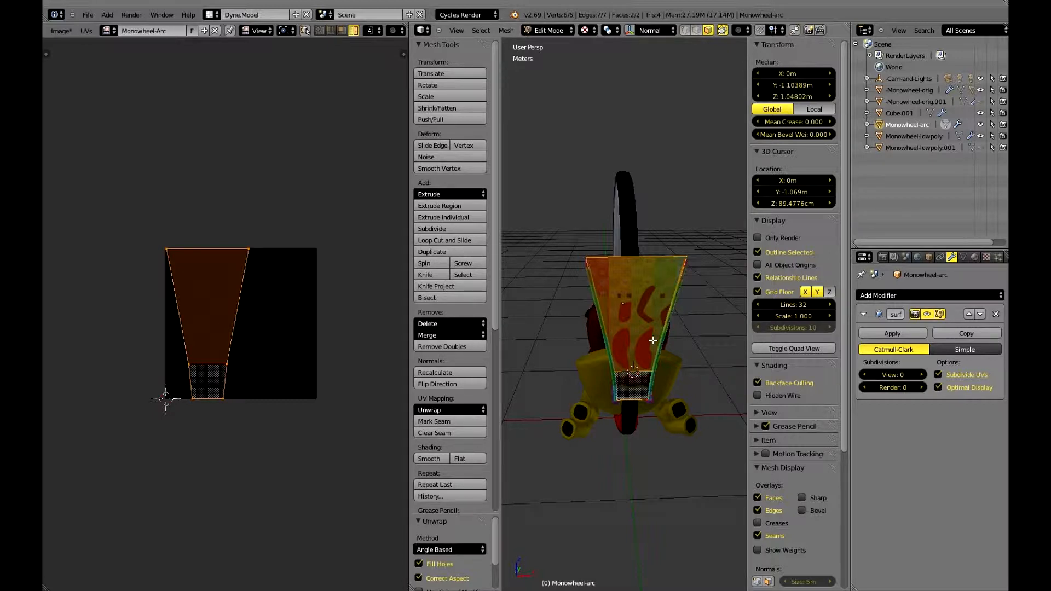
shift+middle_drag(653, 340, 636, 325)
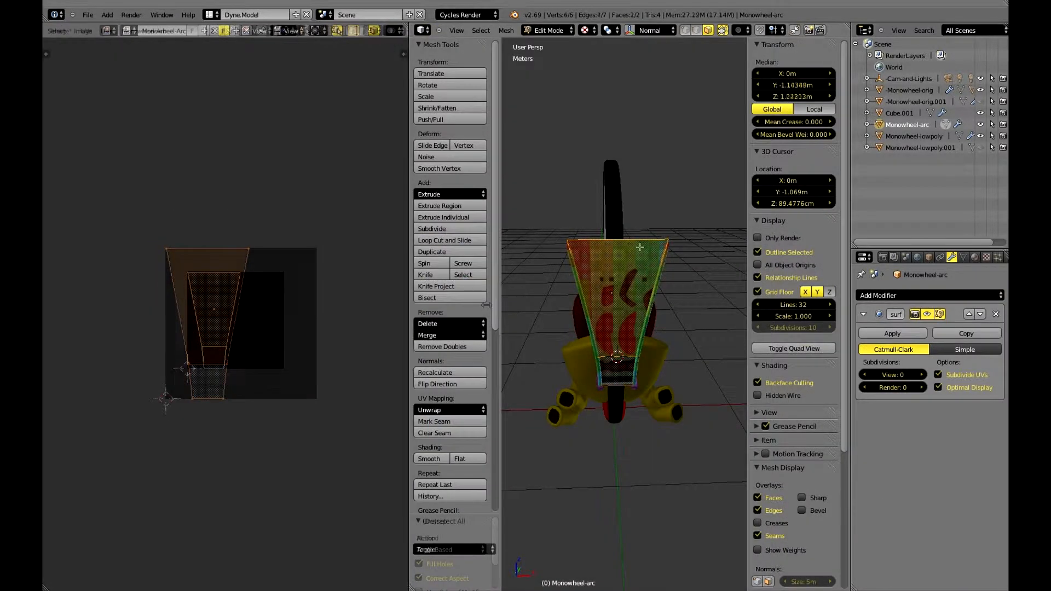
mouse_move(536, 235)
middle_down()
mouse_move(683, 252)
mouse_move(525, 231)
middle_up()
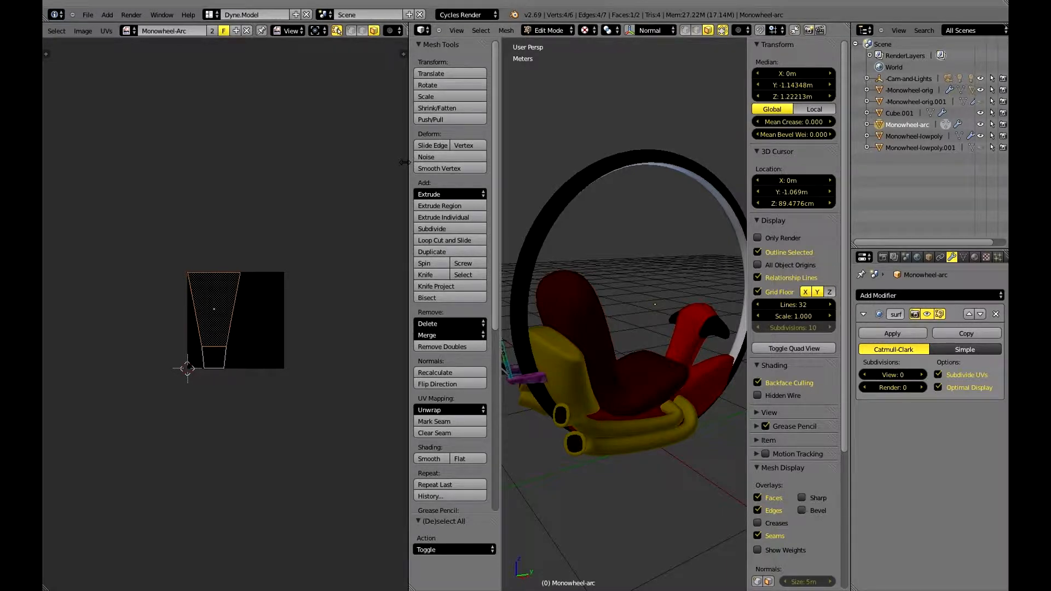
Narrow the UV/Image Editor to enlarge the 3D view and change the render engine to Blender Render.
drag(404, 162, 242, 153)
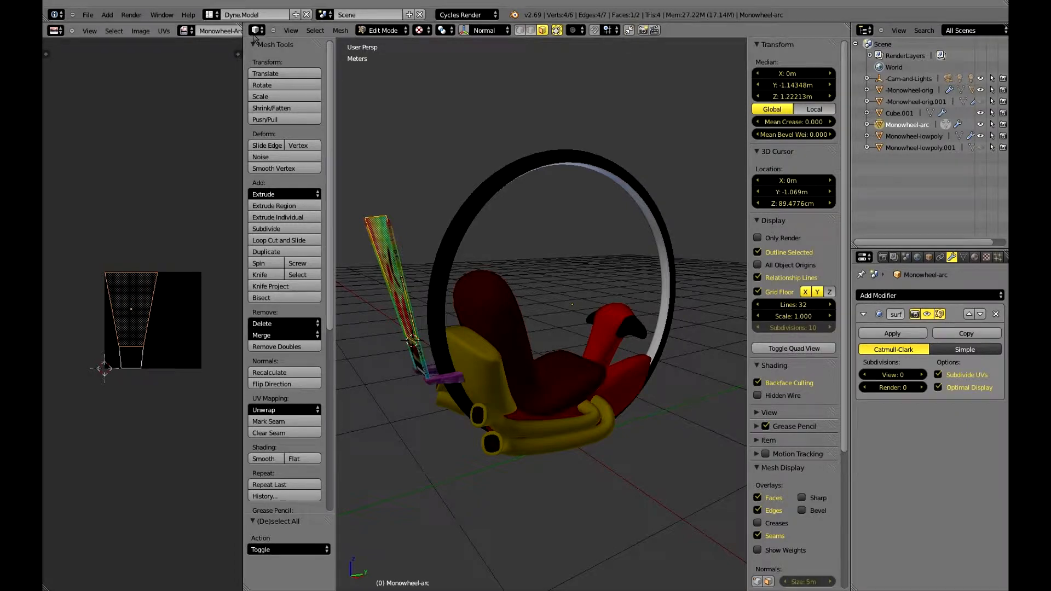
click(465, 15)
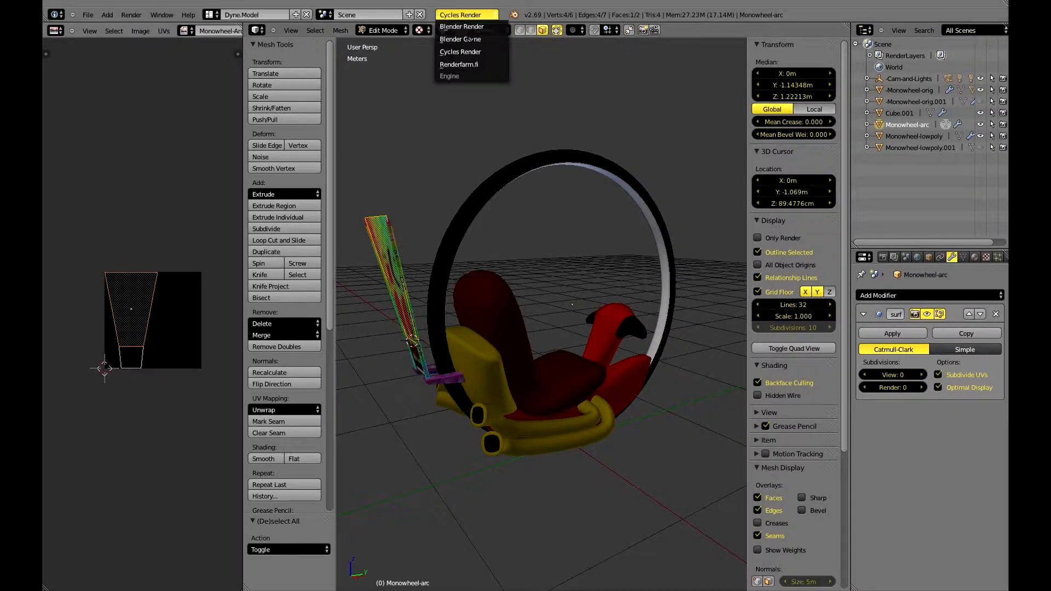
click(465, 26)
Add a second material slot to the arc with a new material named Arc and give that material a fake user.
middle_drag(470, 233, 546, 235)
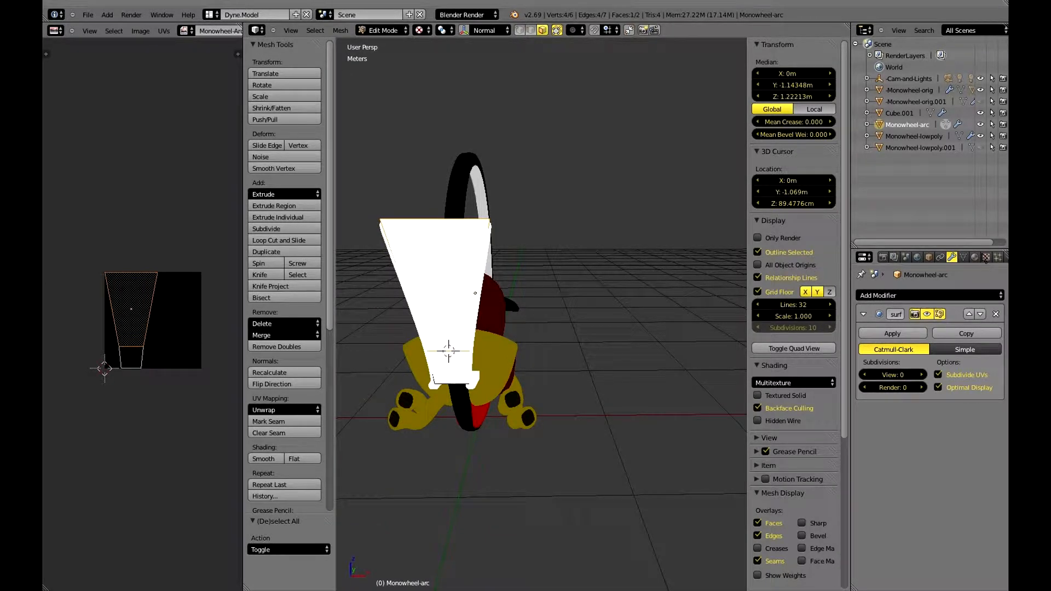
click(974, 257)
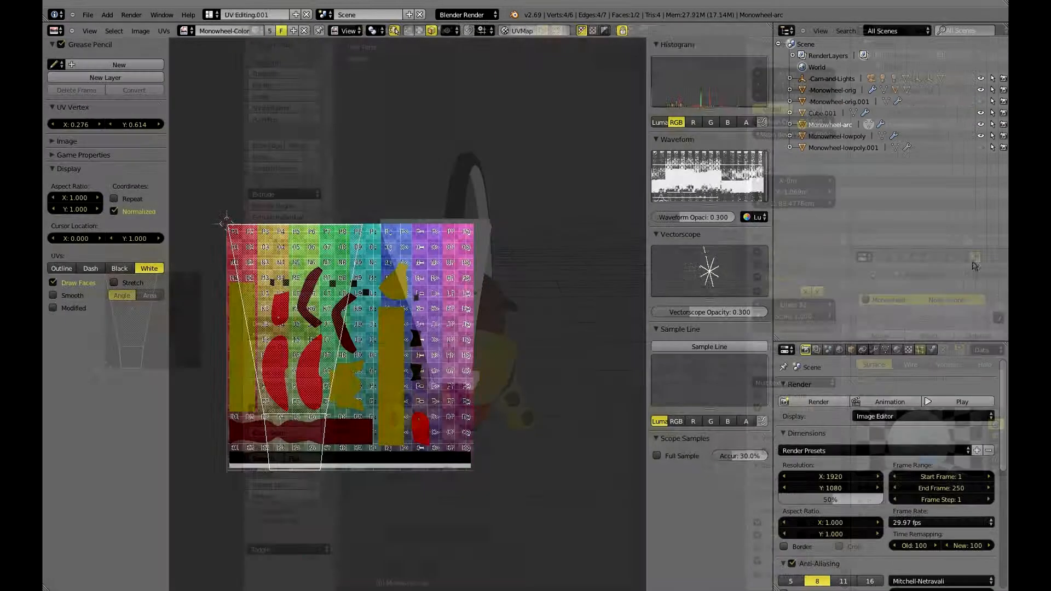
click(959, 350)
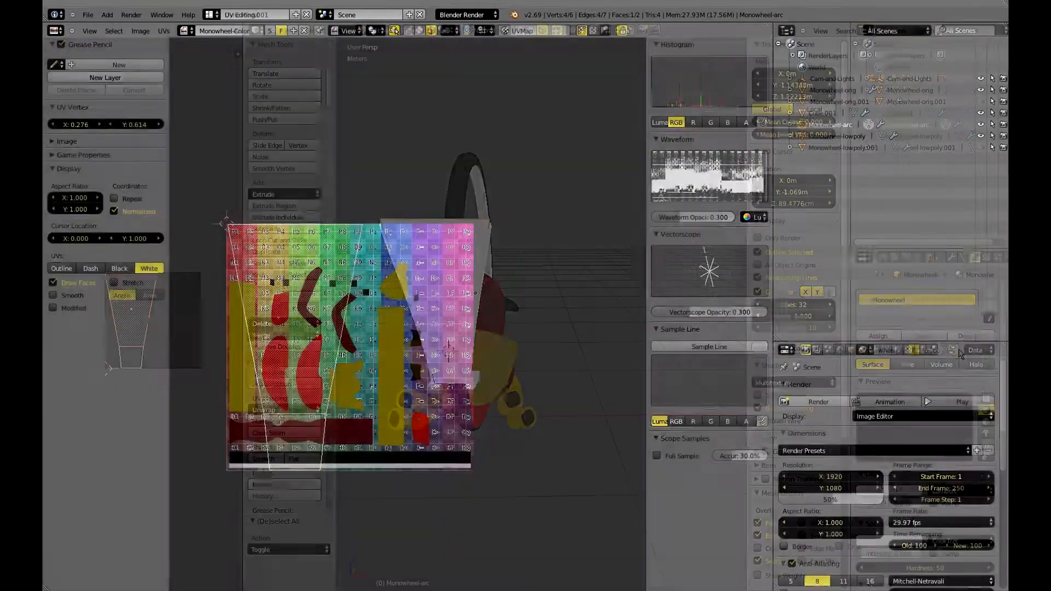
click(953, 350)
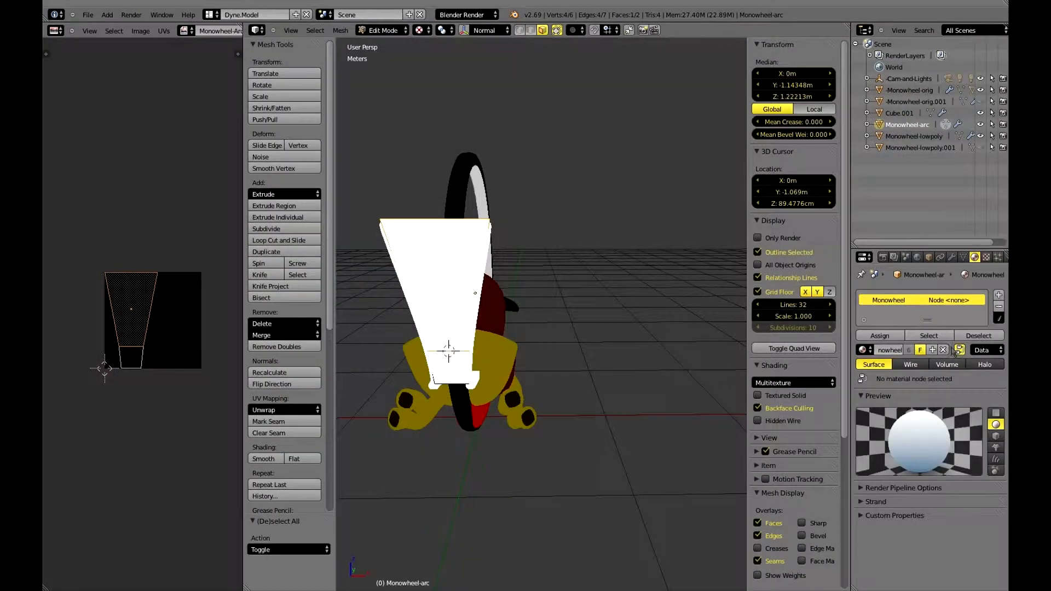
middle_drag(523, 253, 534, 296)
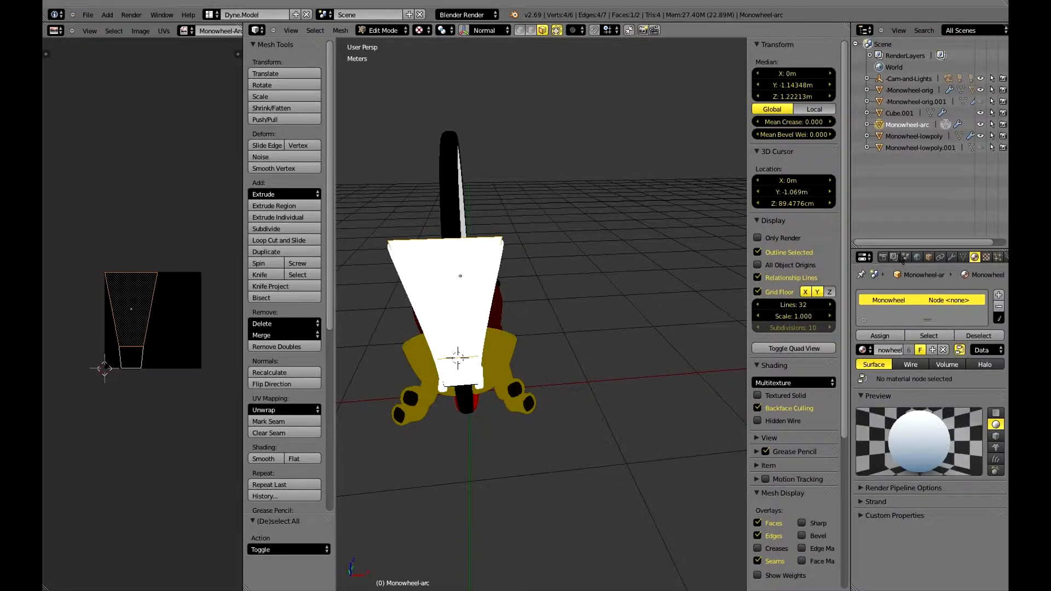
click(998, 296)
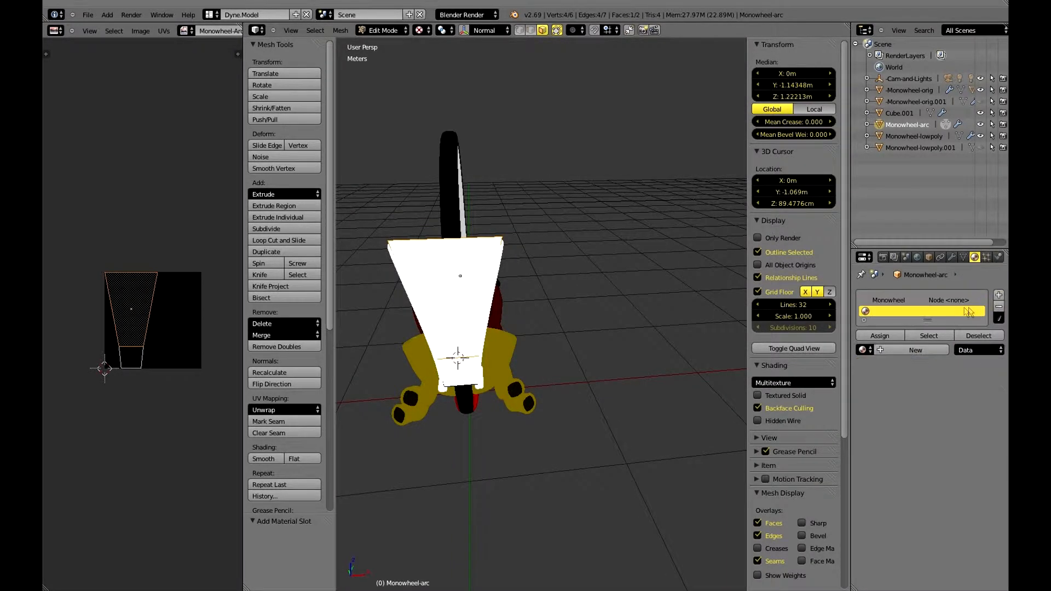
click(878, 351)
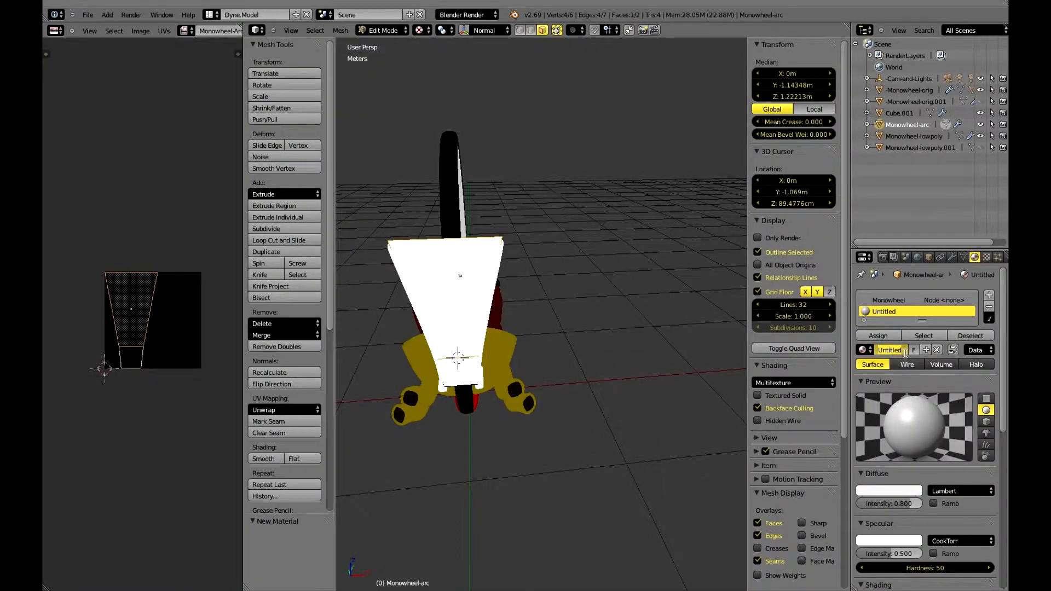
text(Arc)
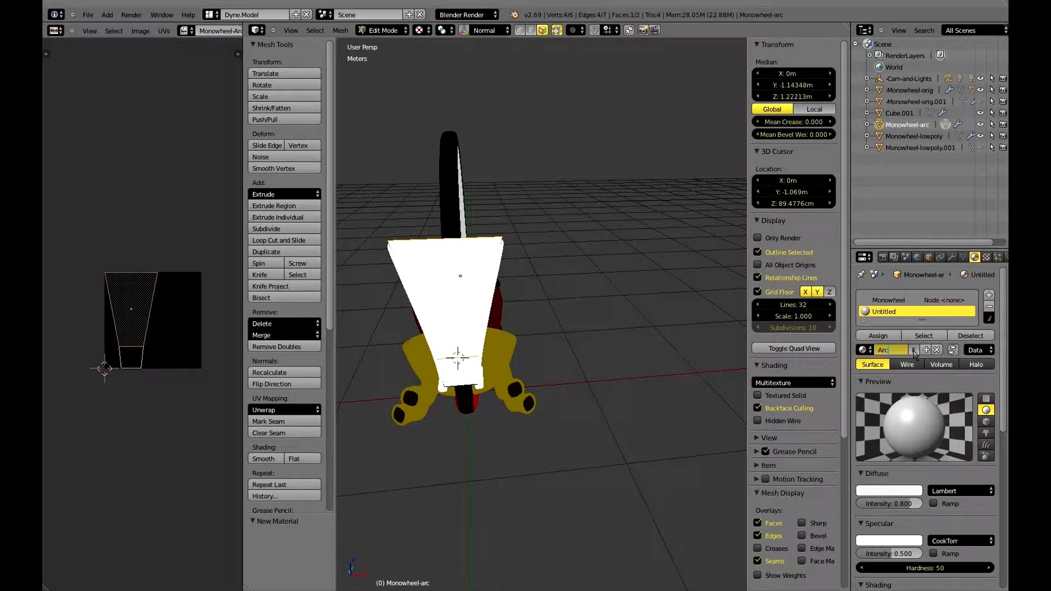
key(Return)
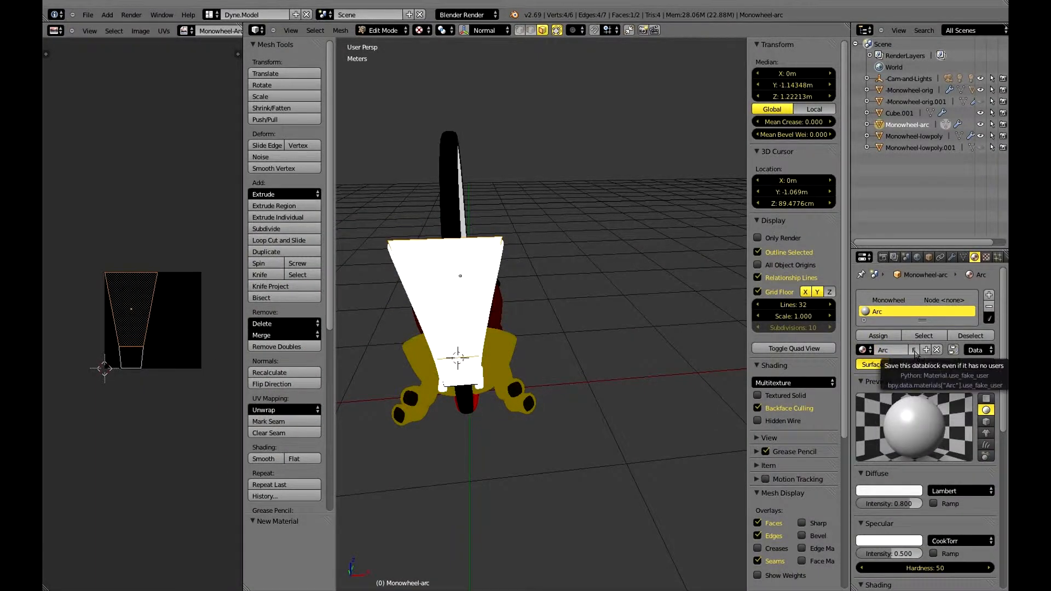
click(913, 349)
Add an Image or Movie texture named Arc-Tex with a fake user to the Arc material.
click(986, 257)
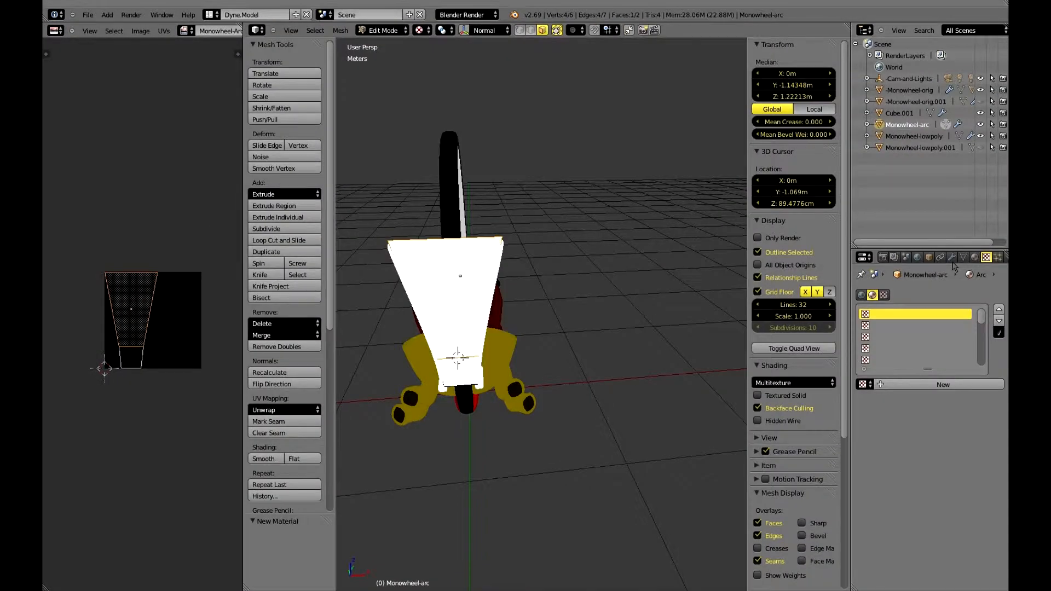
click(863, 384)
click(885, 385)
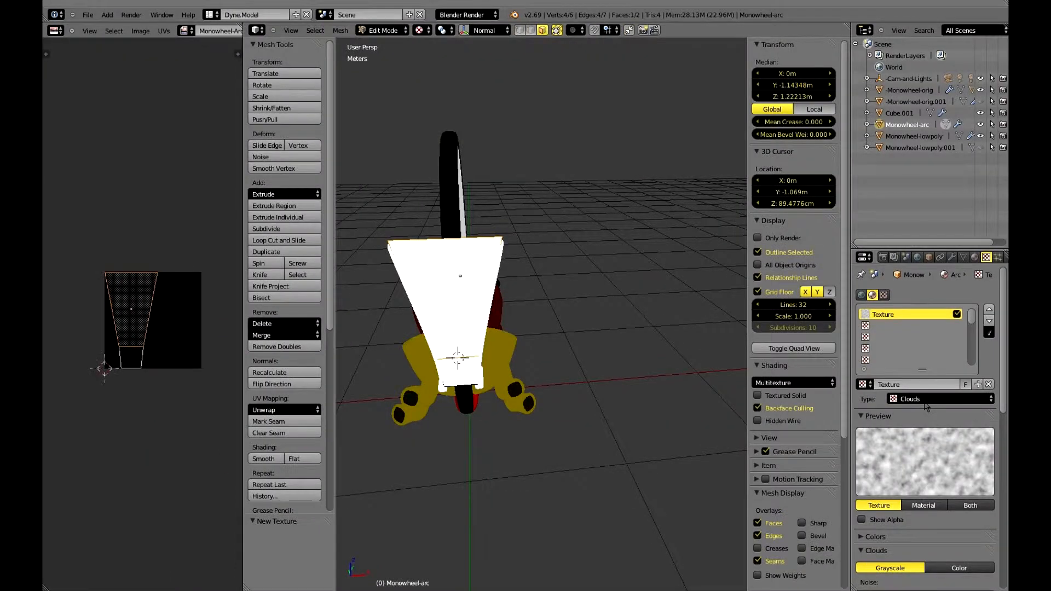
click(930, 399)
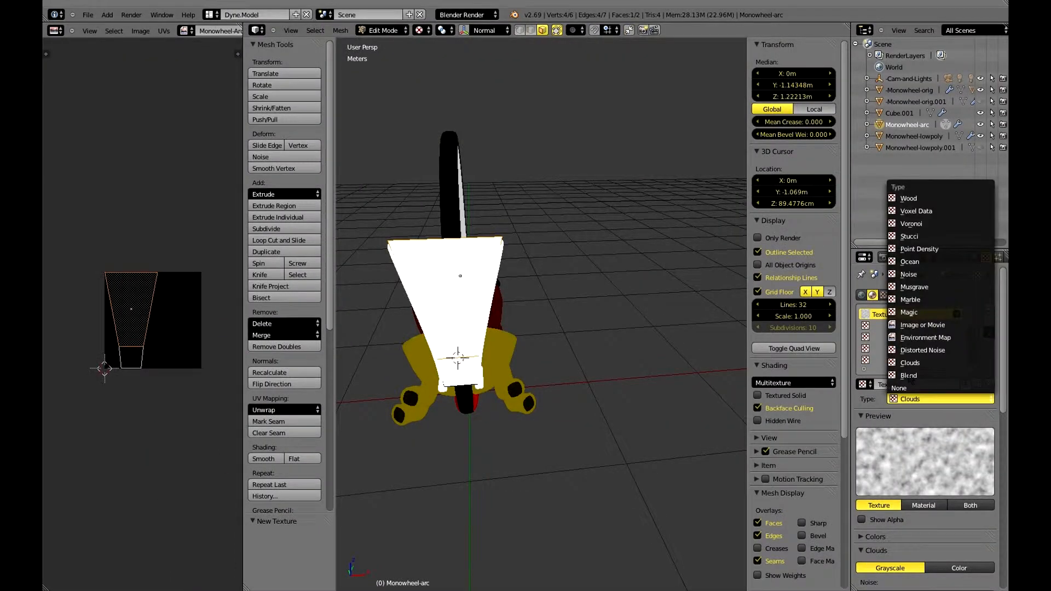
click(919, 325)
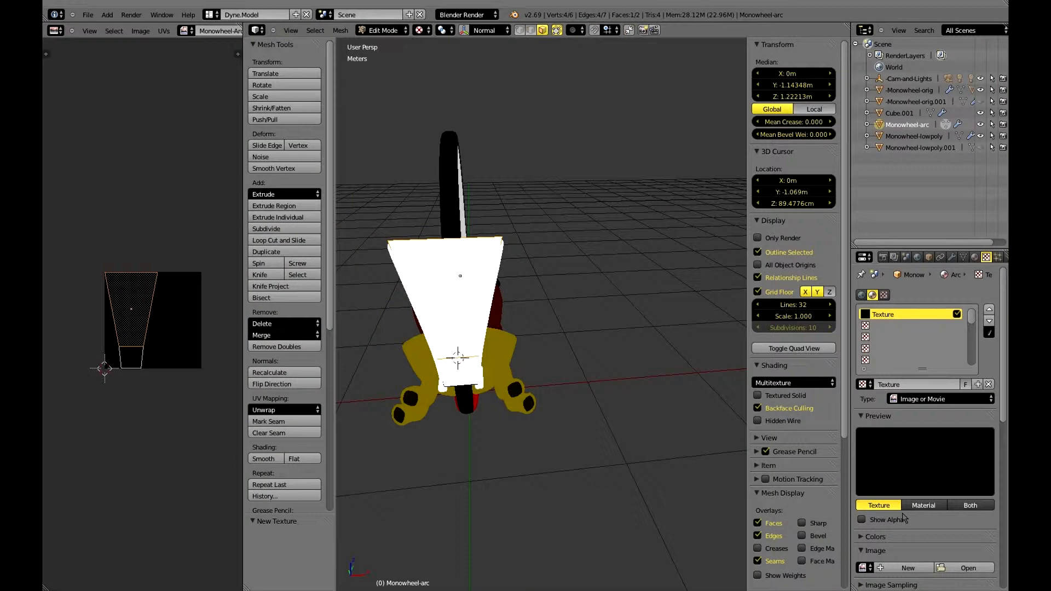
click(904, 385)
text(Arc-Tex)
key(Return)
Rename the Monowheel-Texture texture to Monowheel-Tex with a fake user, and put Arc-Tex back in the Arc material's texture slot.
click(864, 384)
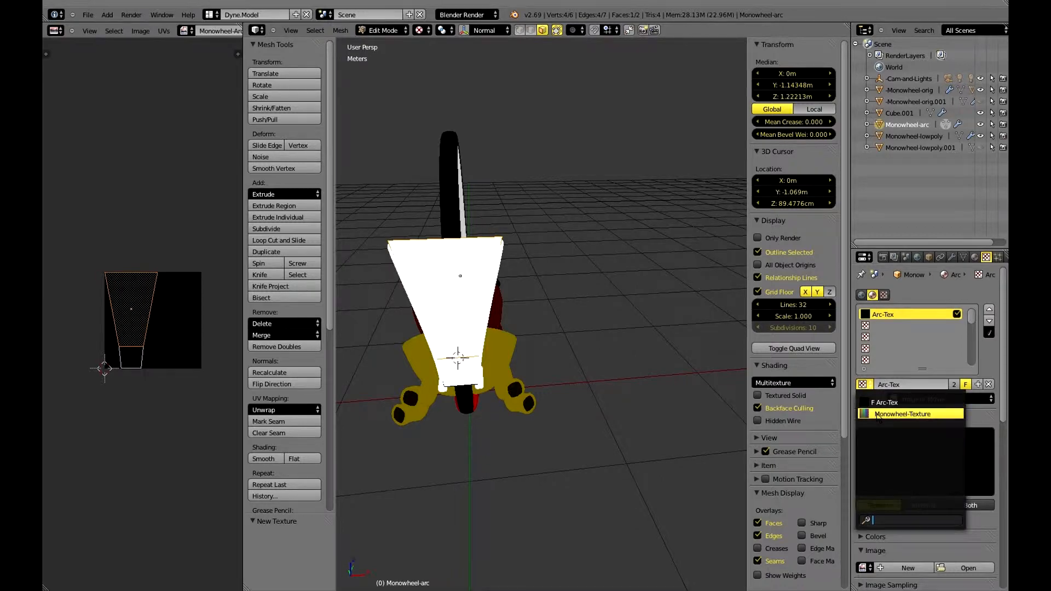
click(919, 410)
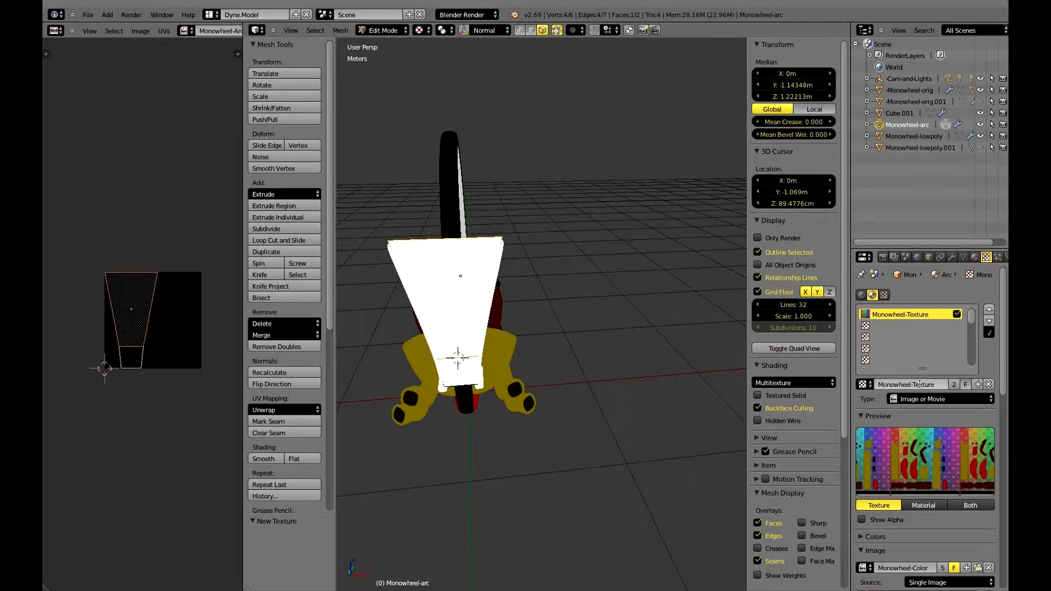
click(920, 384)
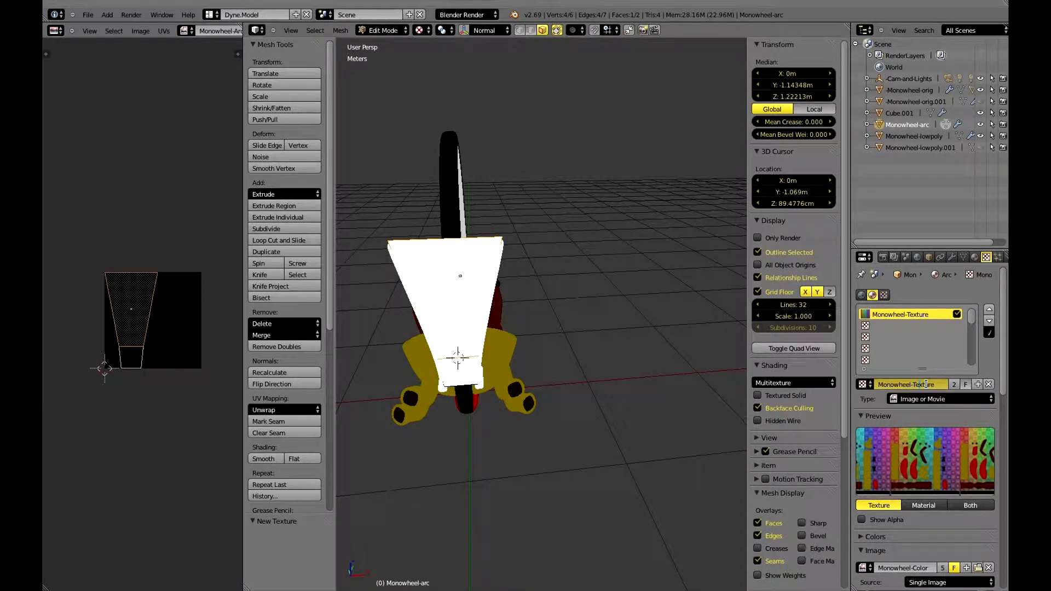
text(Monowheel-Tex)
key(Return)
click(965, 384)
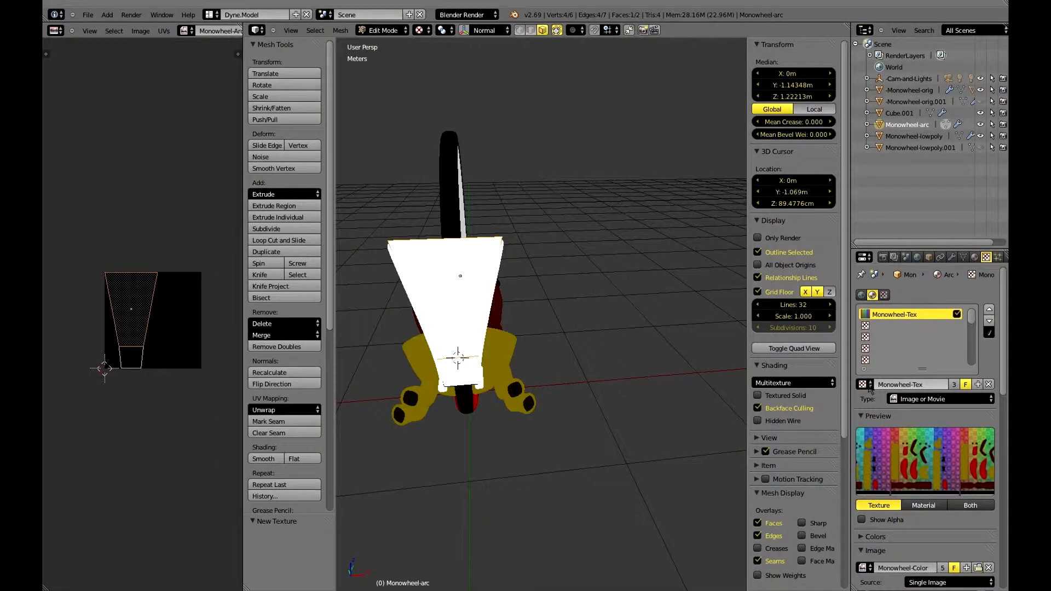
click(863, 384)
click(876, 402)
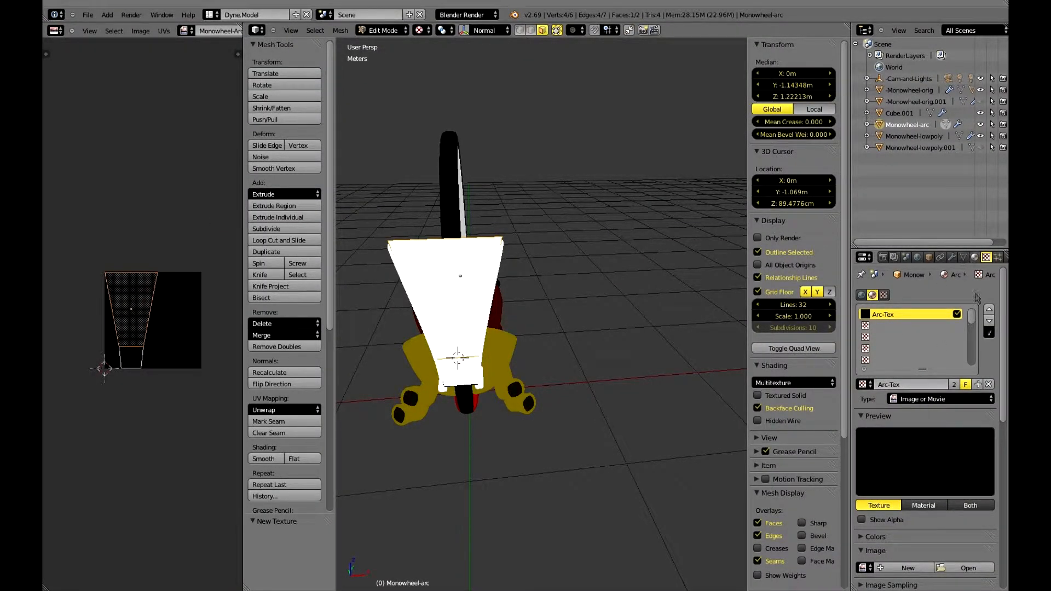
Set Arc-Tex's mapping coordinates to UV with the UVMap layout.
scroll(960, 483, down, 5)
scroll(961, 483, down, 4)
click(947, 377)
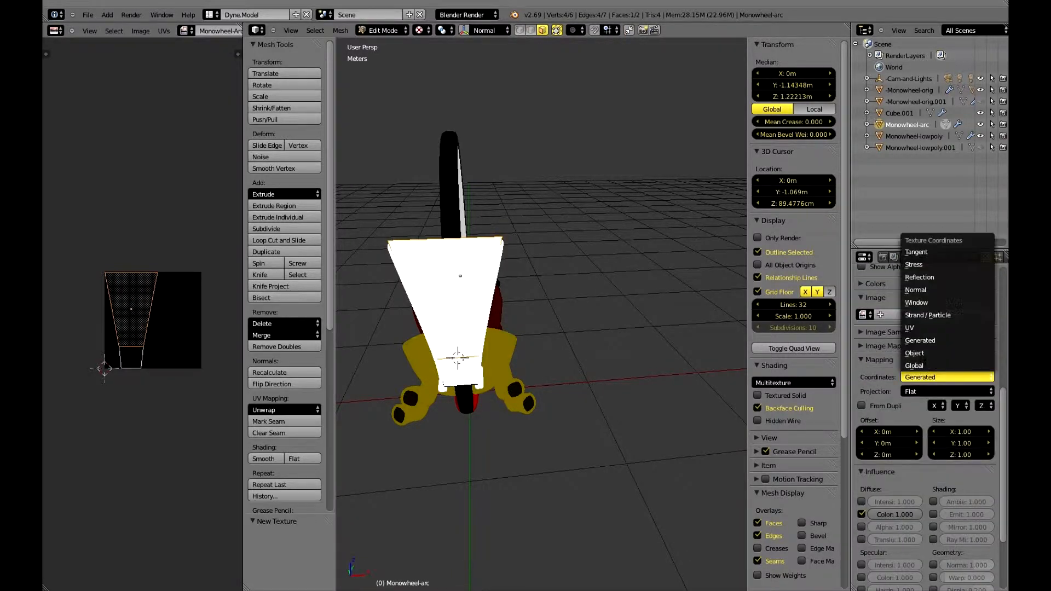
click(922, 335)
click(909, 391)
click(911, 409)
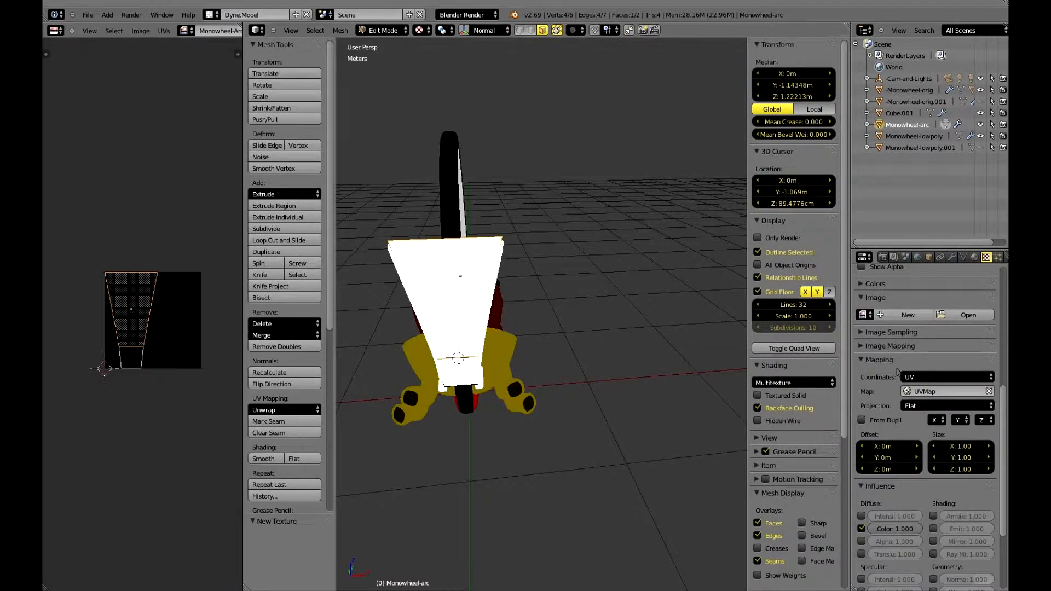
scroll(923, 380, down, 3)
scroll(924, 380, up, 8)
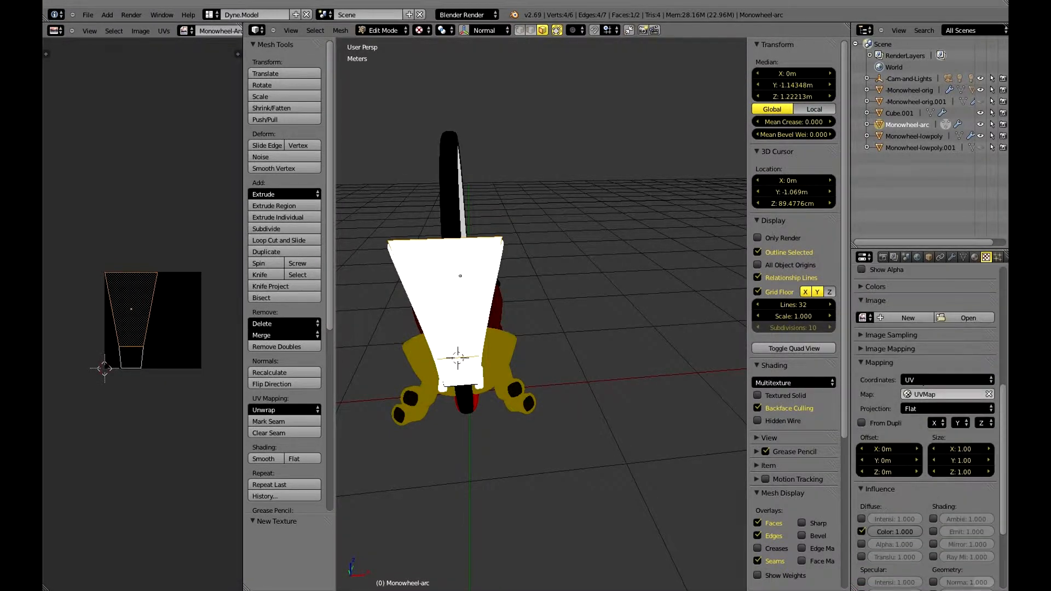
Assign the Arc material to the selected arc face and link the Monowheel-Arc image to it.
click(974, 256)
click(887, 335)
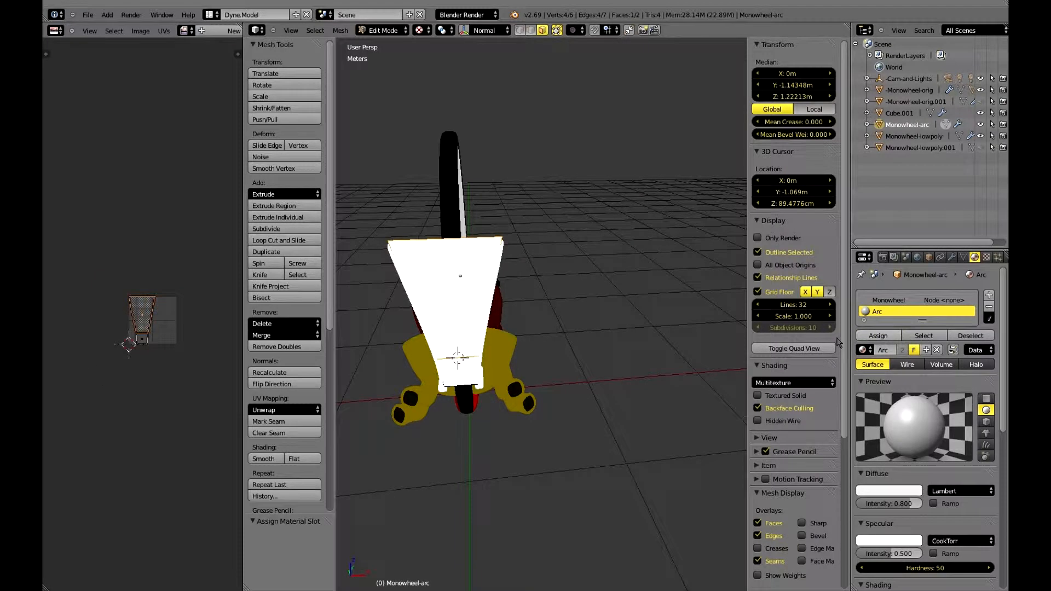
click(140, 31)
click(184, 30)
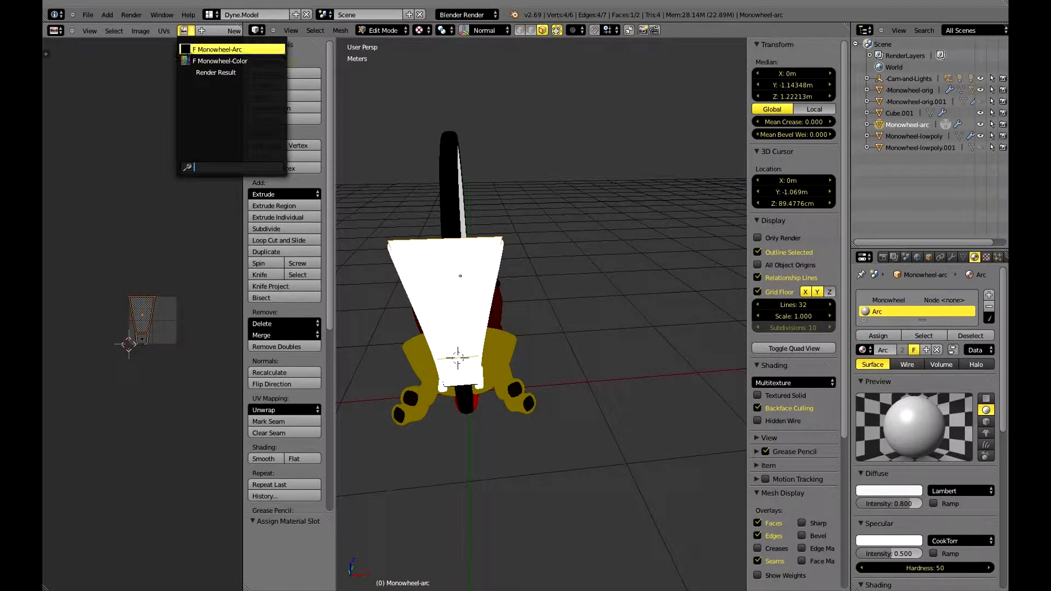
click(216, 47)
Select the small lower face of the arc and link the Monowheel-Arc image to it.
scroll(437, 336, up, 1)
shift+middle_drag(438, 335, 520, 283)
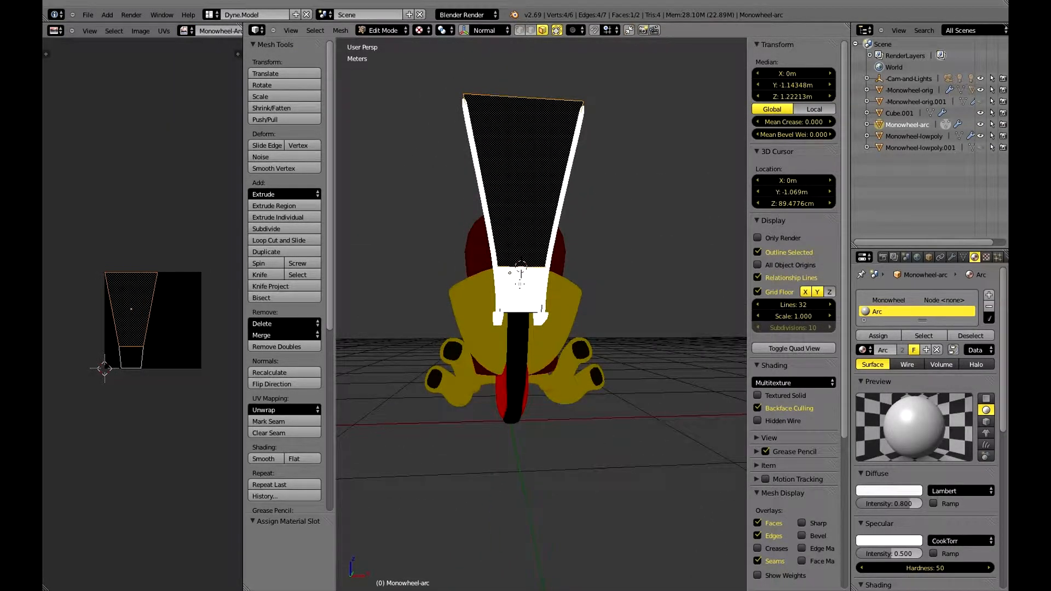
right_click(520, 283)
key(ctrl+Right)
key(ctrl+Left)
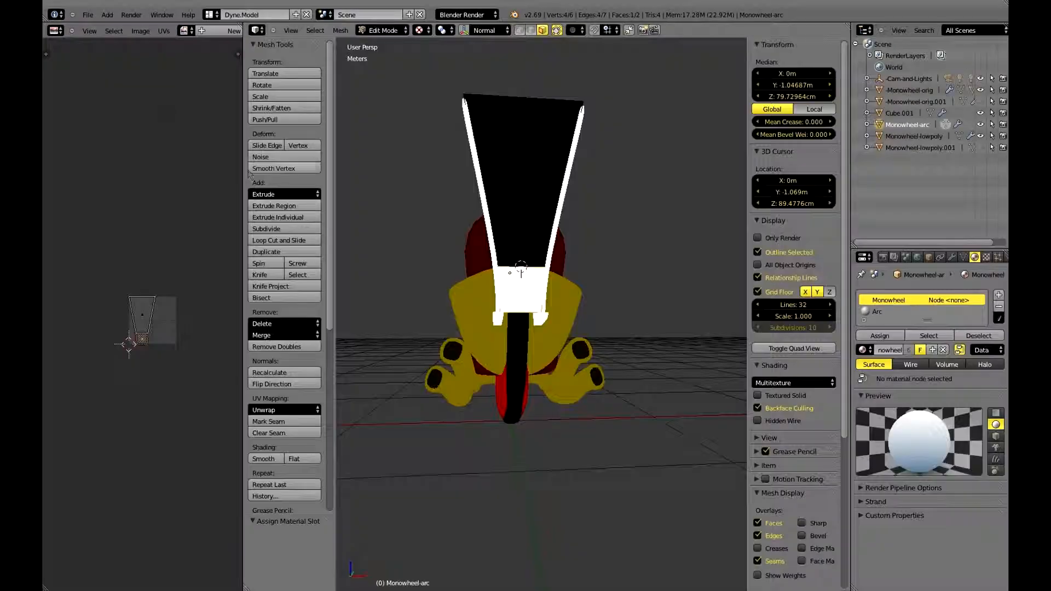
click(184, 30)
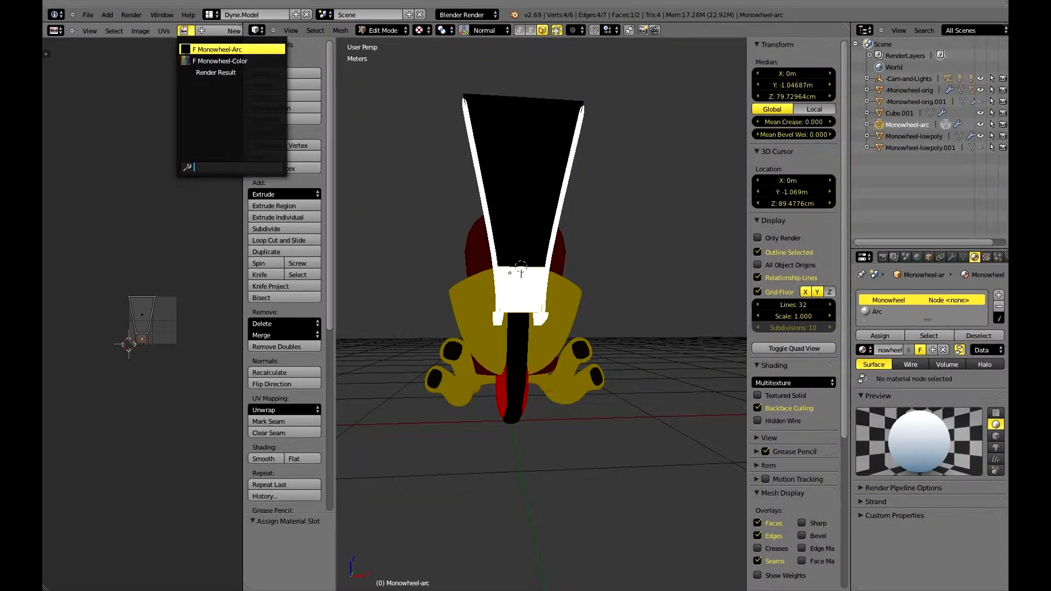
click(186, 50)
scroll(197, 36, down, 8)
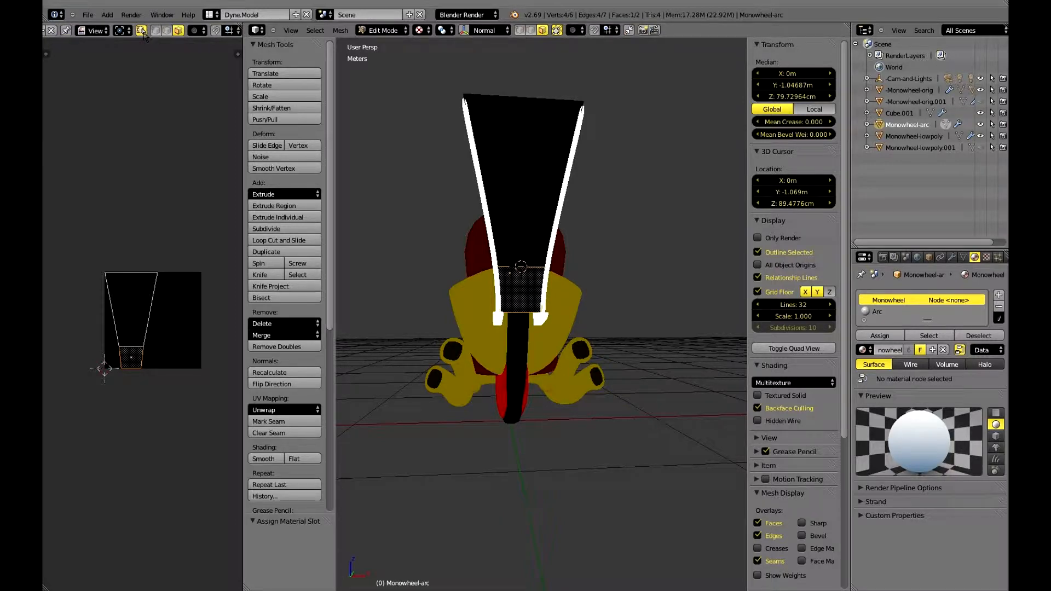
Disable syncing between UV and mesh selection, and check the arc's UVs in the UV Editing layout.
click(142, 31)
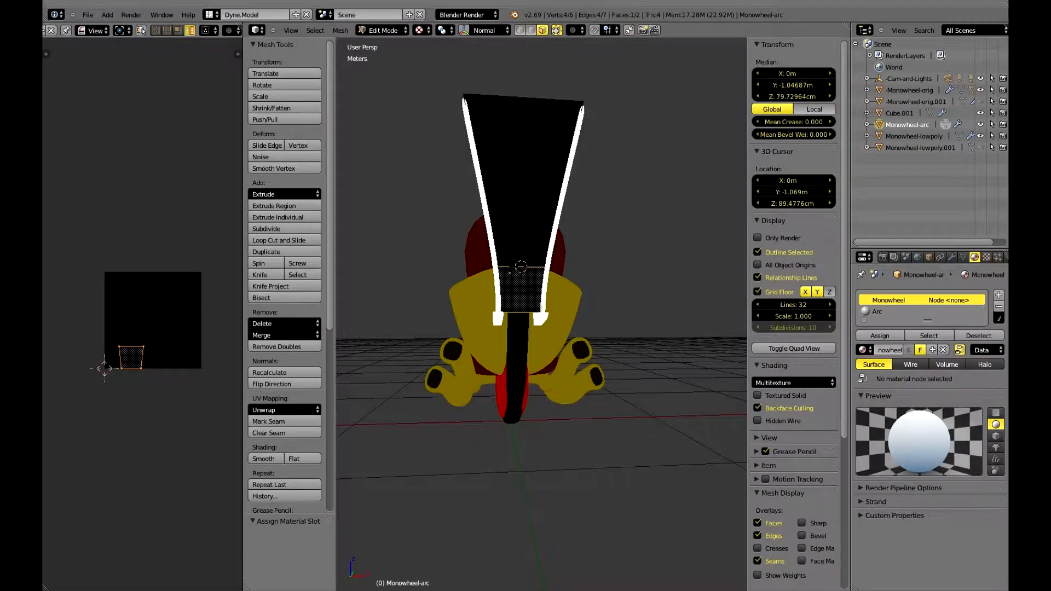
key(ctrl+Right)
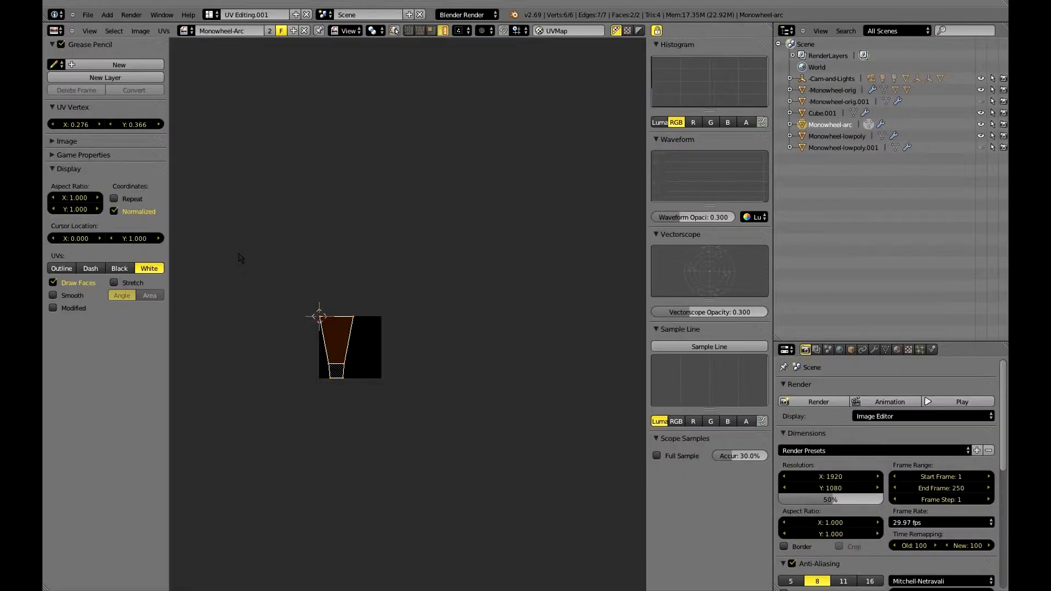
key(ctrl+Left)
middle_drag(127, 303, 170, 317)
key(a)
key(ctrl+Right)
key(ctrl+Left)
Finish editing the arc and put the Monowheel-lowpoly object into Edit Mode.
middle_drag(549, 163, 553, 260)
key(Tab)
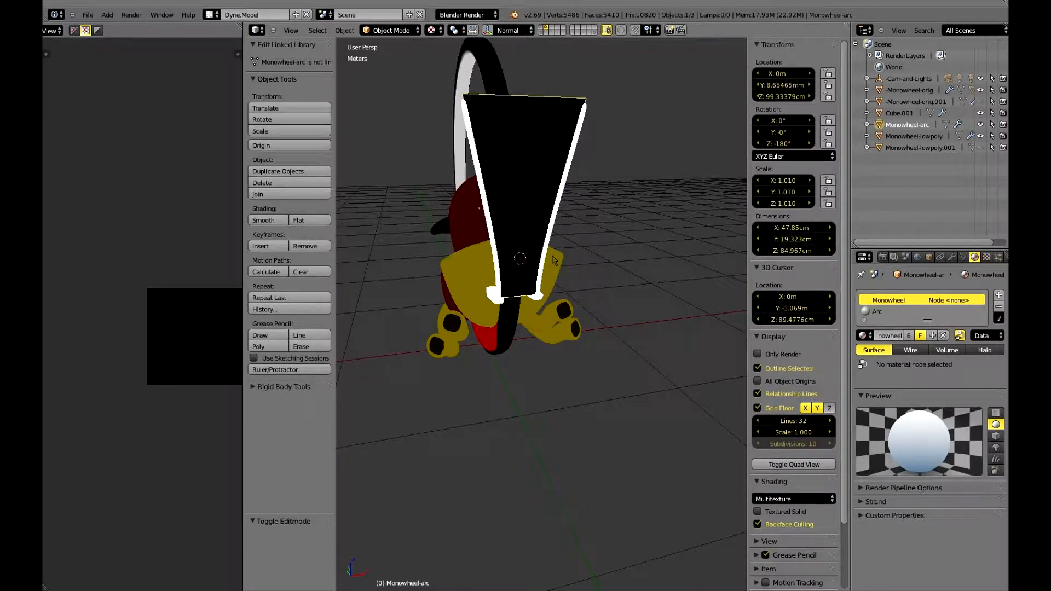
right_click(554, 259)
key(Tab)
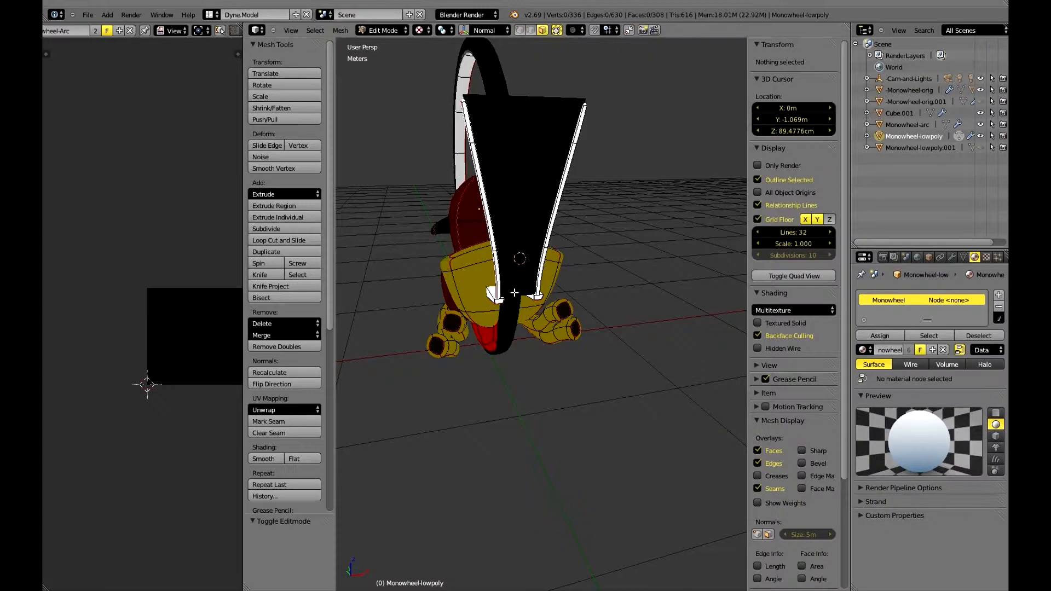
middle_drag(515, 293, 593, 306)
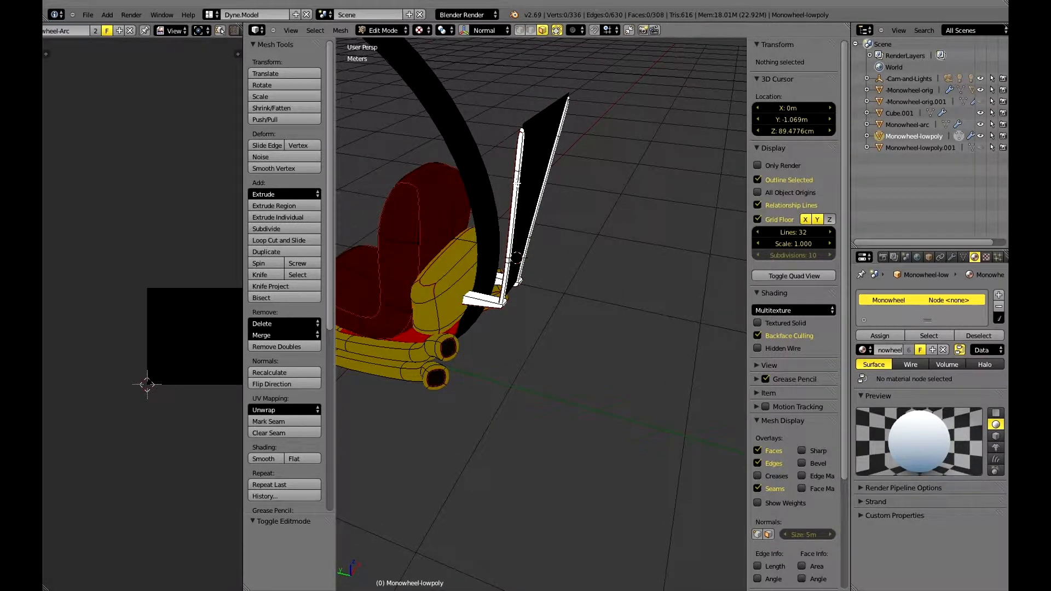
Select all faces of the two white rear rods and their connecting brackets in face select mode.
right_click(515, 186)
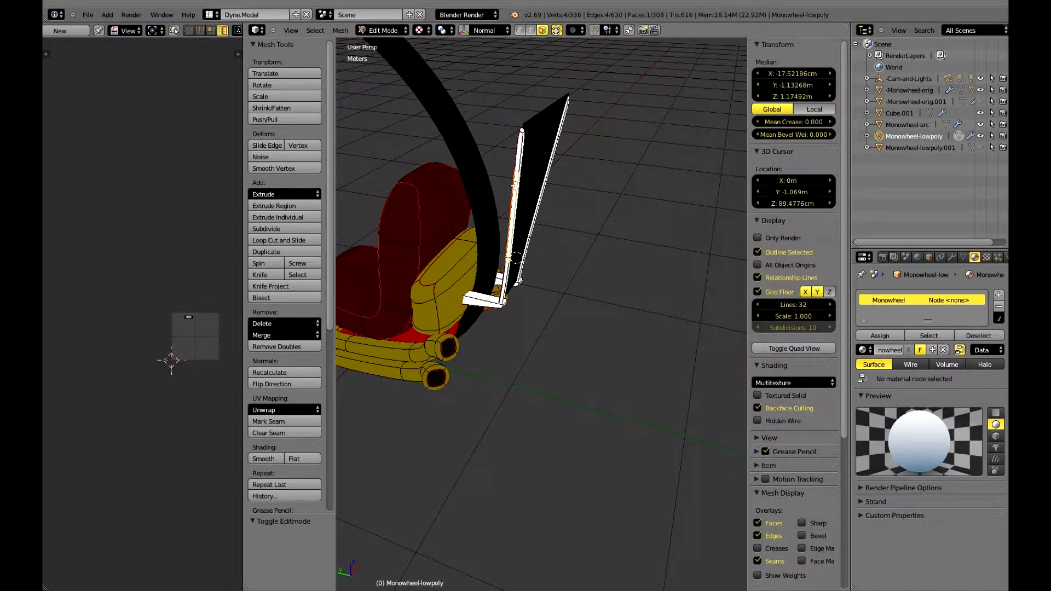
key(ctrl+l)
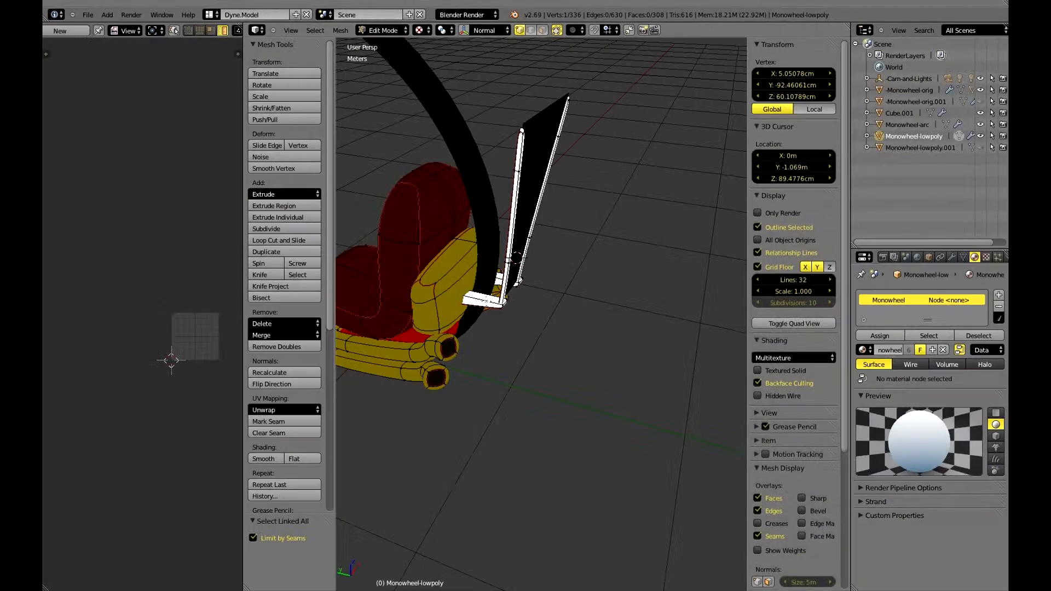
scroll(489, 301, up, 5)
key(ctrl+Tab)
key(2)
right_click(428, 274)
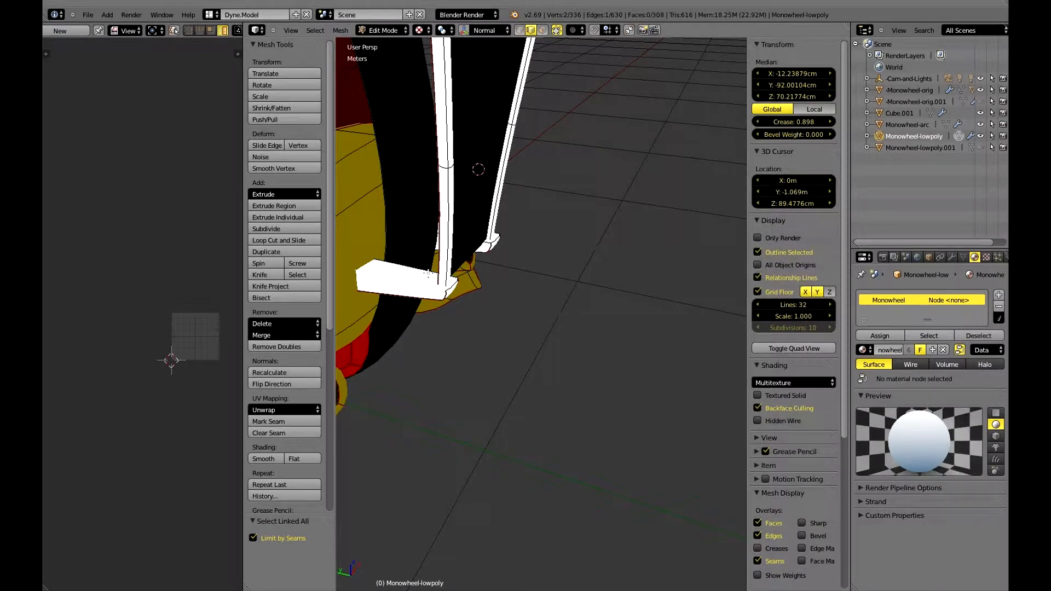
key(3)
right_click(428, 273)
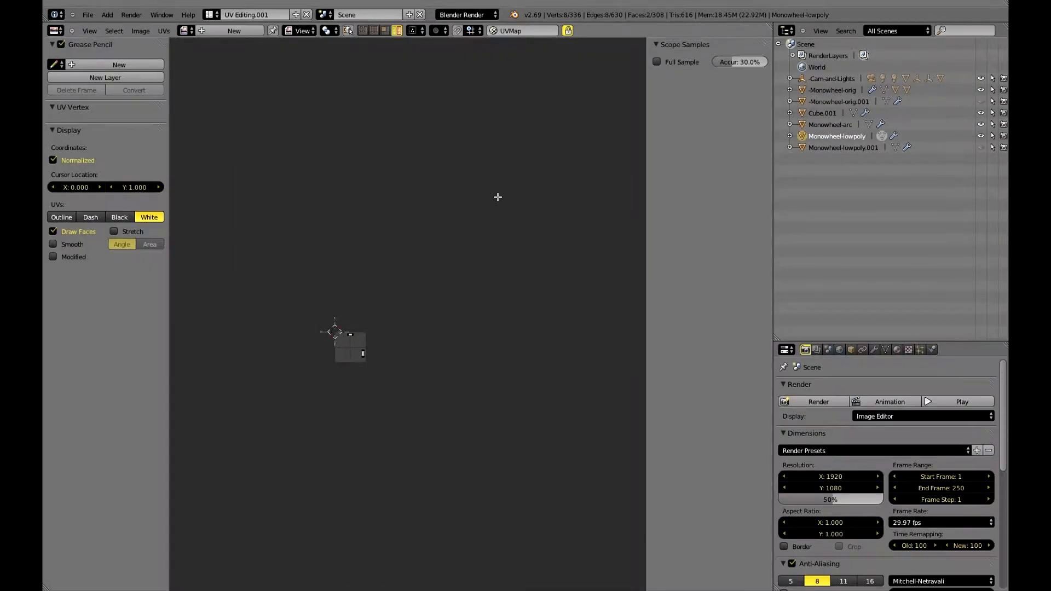
shift+right_click(494, 245)
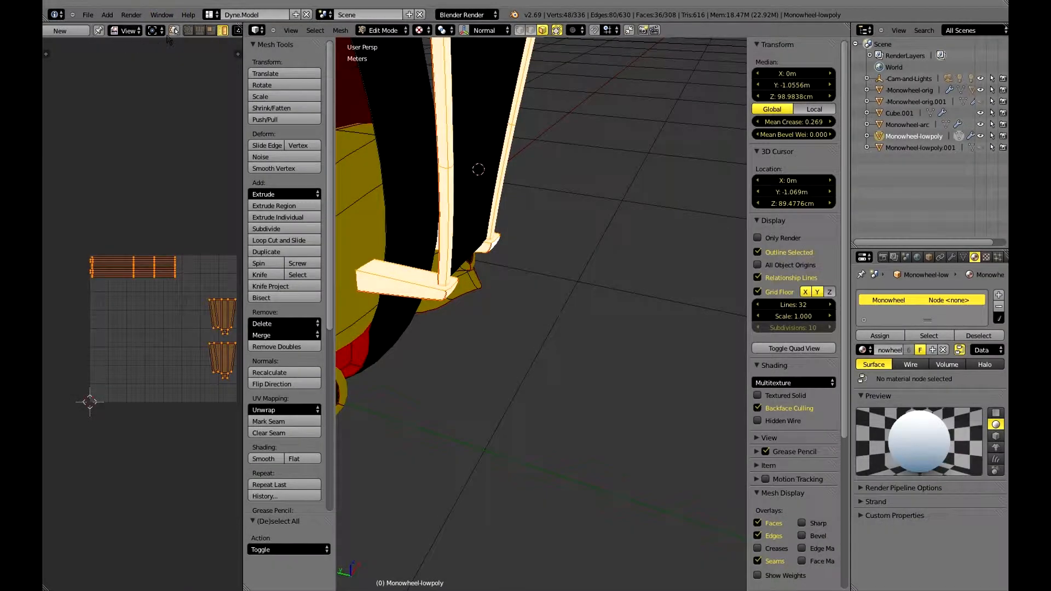
Link the Monowheel-Color image to the selected rod and bracket faces.
scroll(134, 32, left, 3)
click(134, 32)
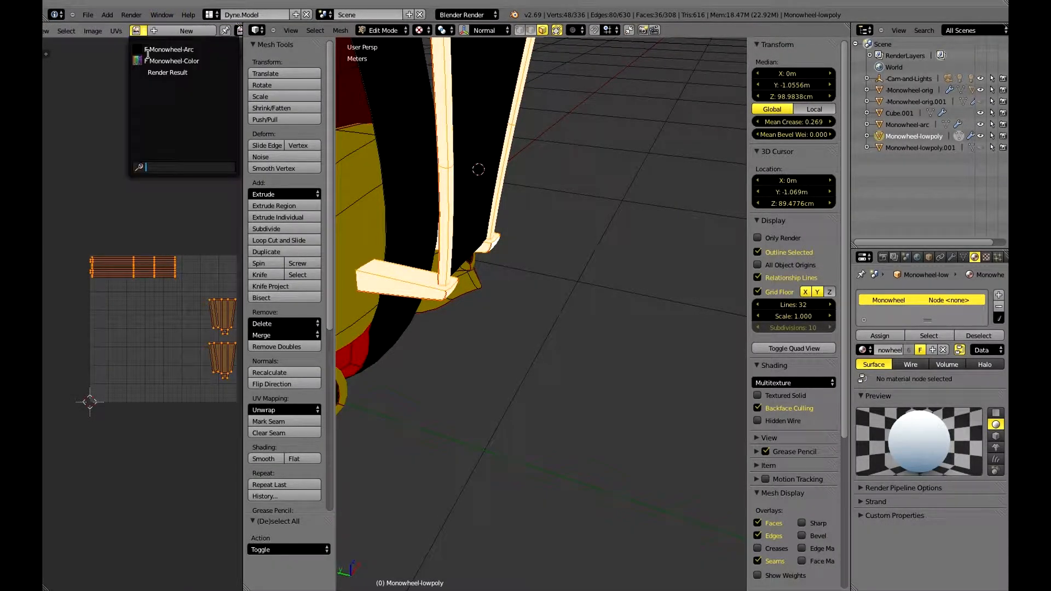
click(152, 60)
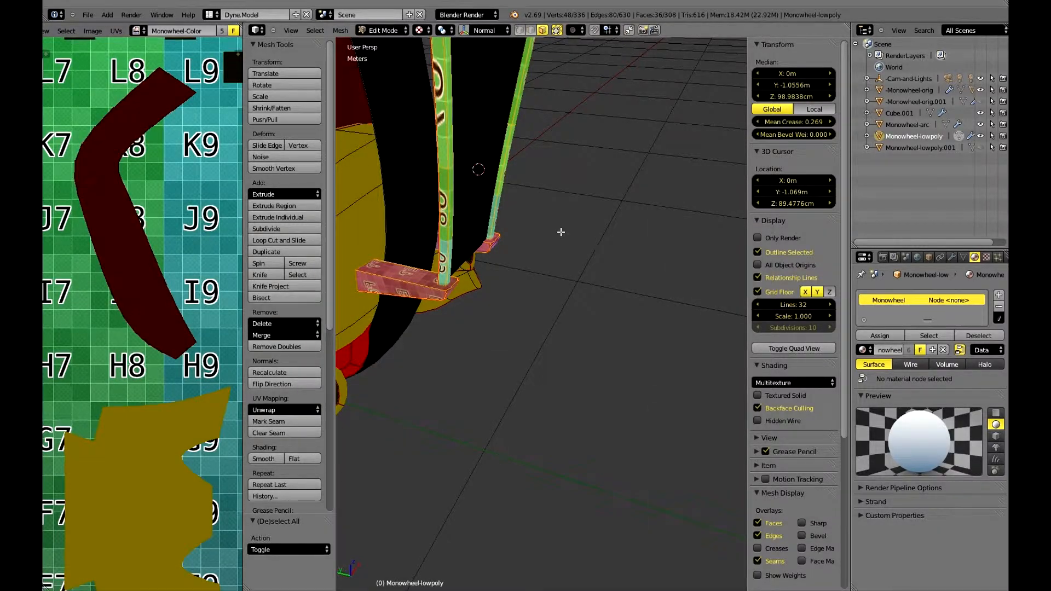
scroll(561, 232, down, 6)
mouse_move(558, 231)
middle_down()
mouse_move(591, 232)
mouse_move(569, 235)
middle_up()
scroll(238, 241, down, 5)
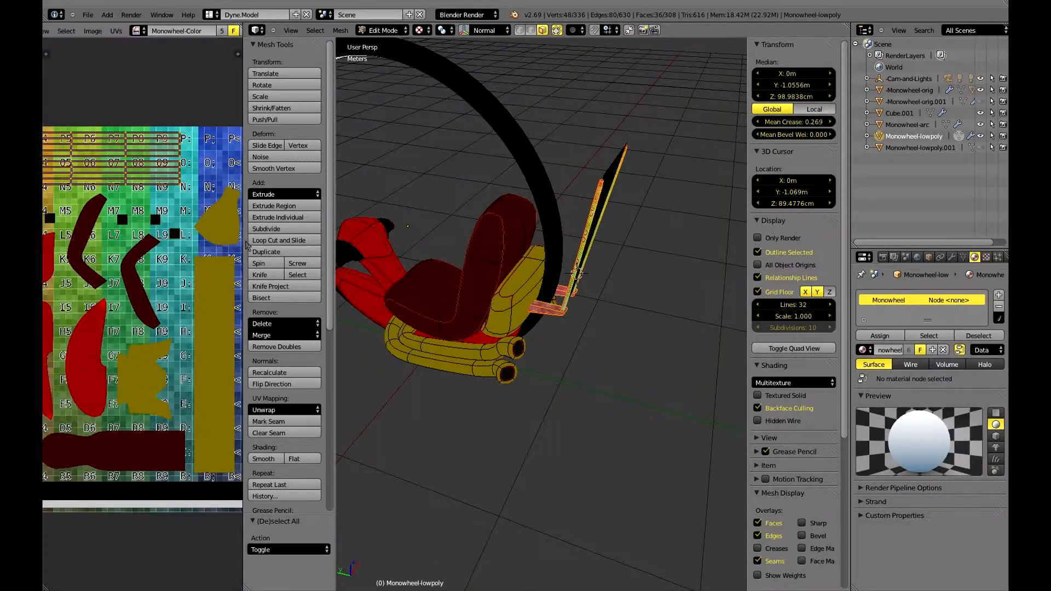
Widen the UV editor area and check the rods' and brackets' UV islands in the UV Editing layout.
drag(249, 239, 318, 239)
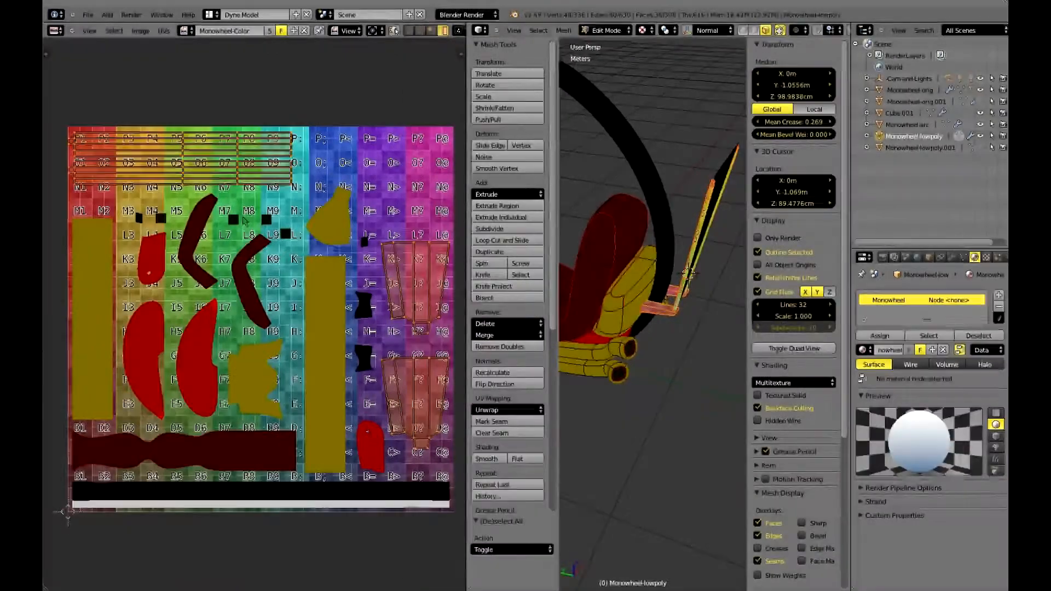
key(ctrl+Right)
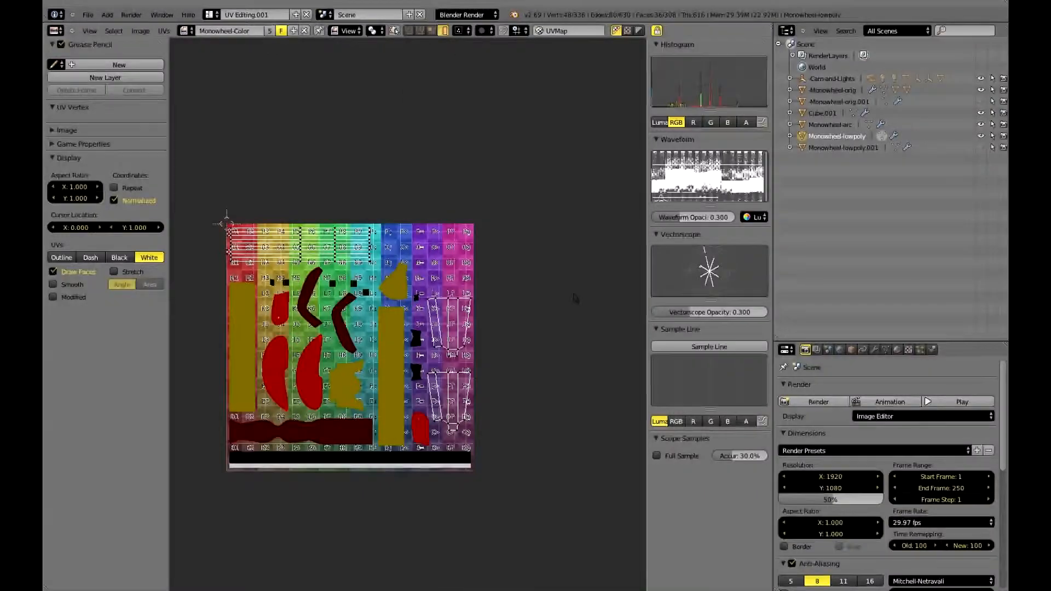
key(ctrl+Left)
key(ctrl+Right)
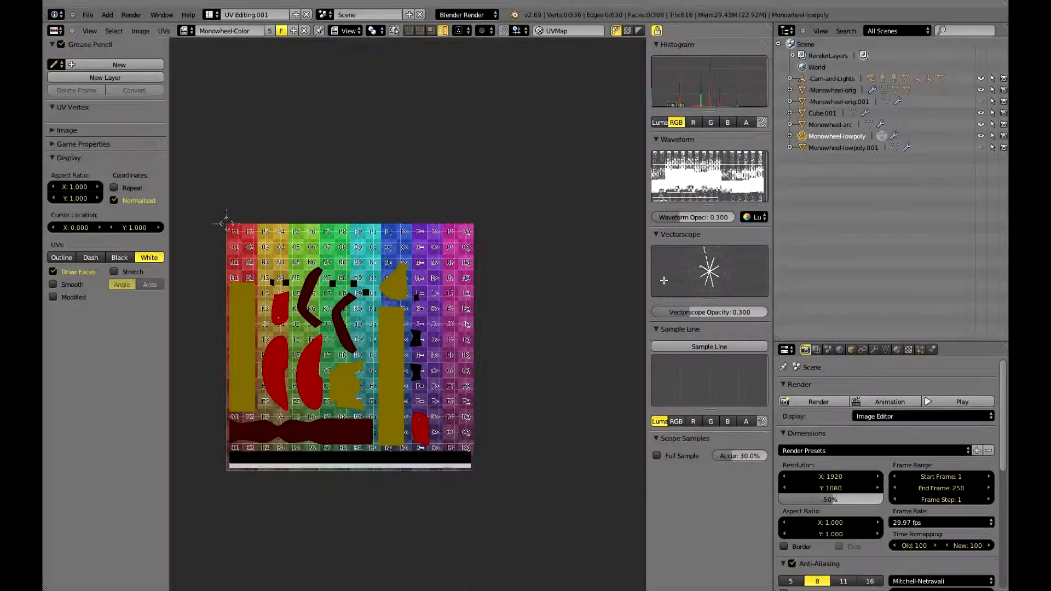
key(ctrl+Left)
Select the whole mesh and display its UV edges in black.
key(a)
key(a)
key(n)
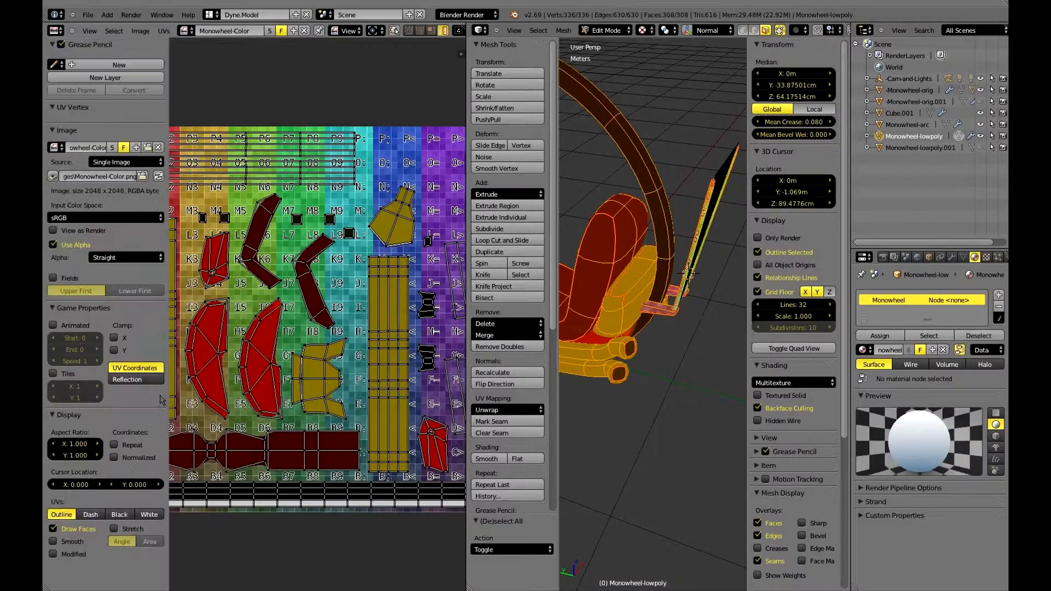
click(120, 514)
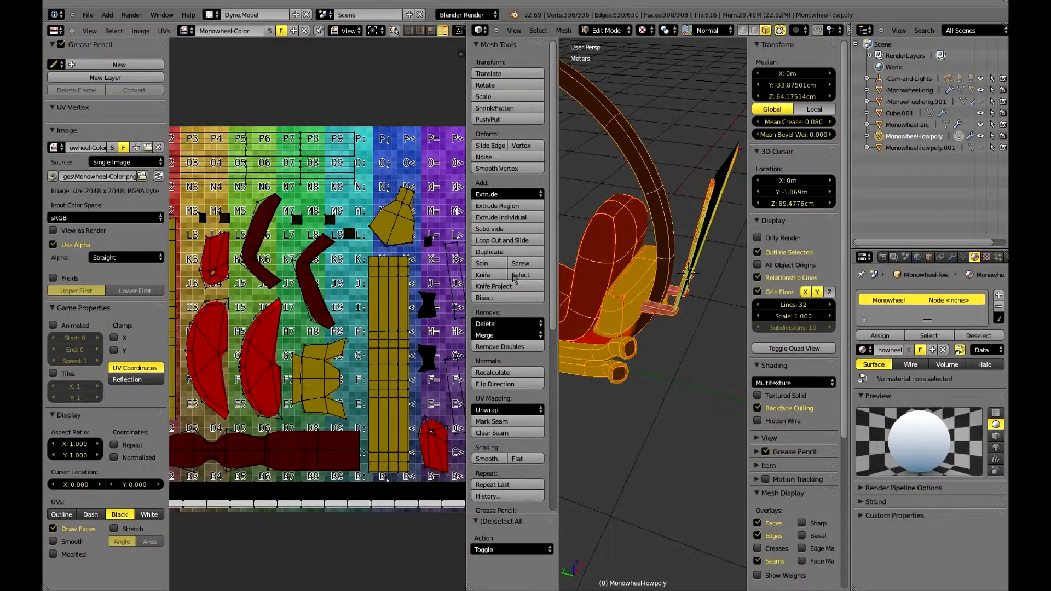
key(n)
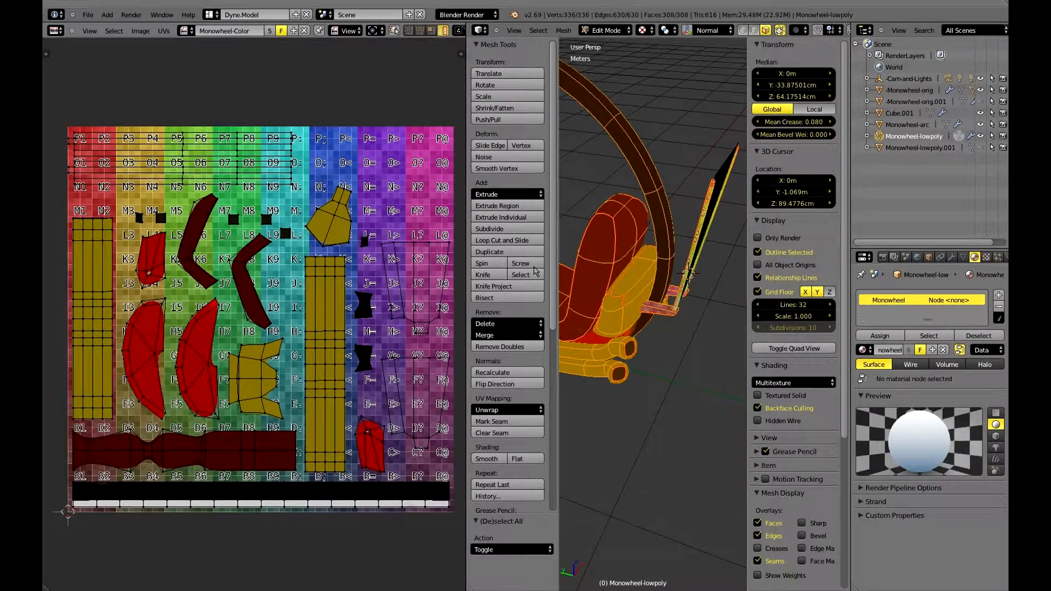
Select a face on the yellow exhaust pipe and locate its UV island on the Monowheel-Color image.
shift+middle_drag(607, 323, 699, 265)
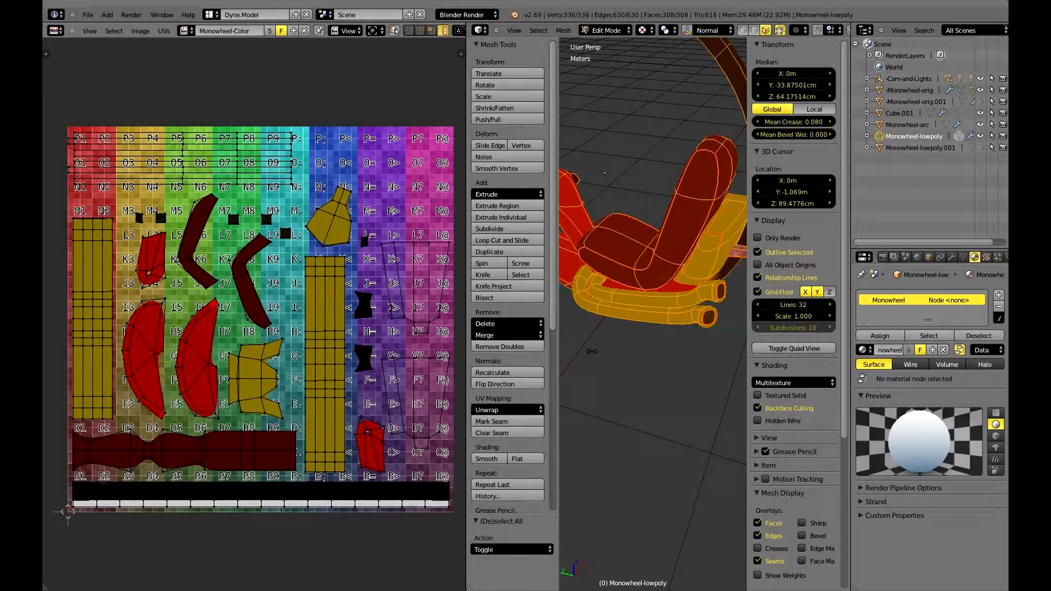
middle_drag(617, 350, 487, 241)
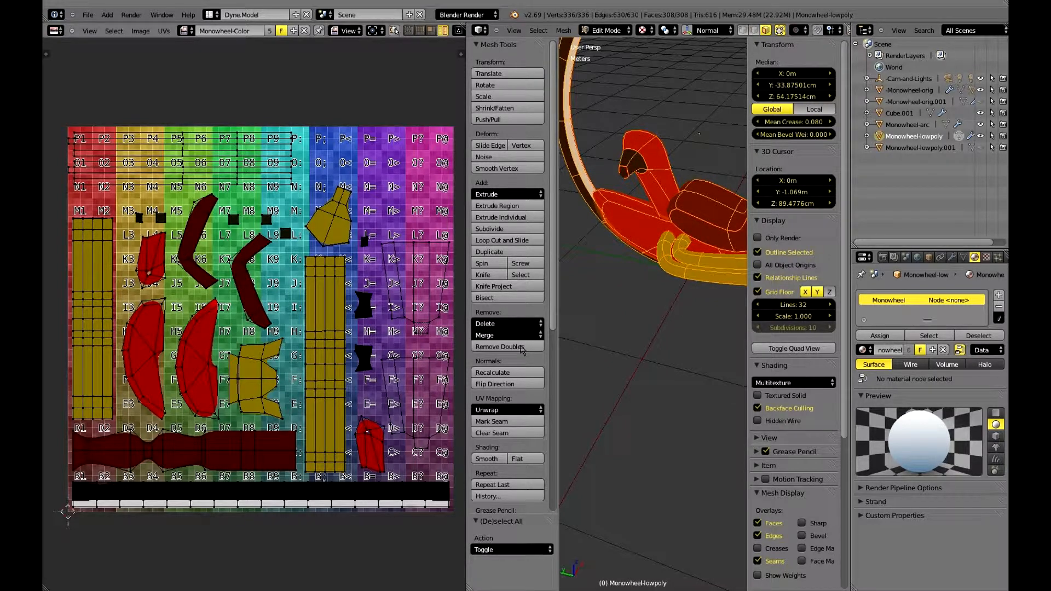
right_click(693, 259)
key(ctrl+Right)
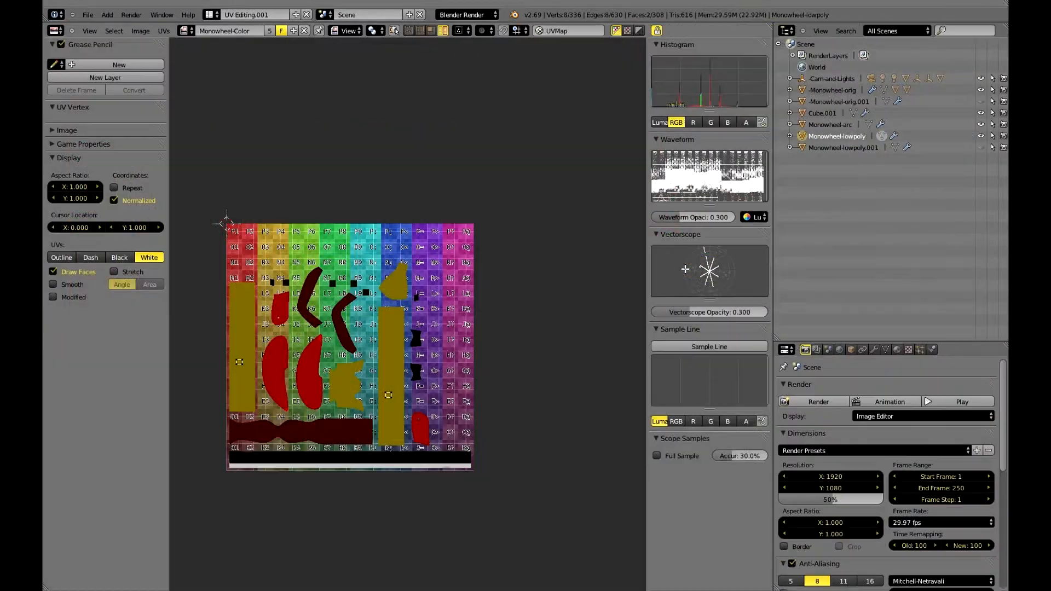
key(ctrl+Left)
key(ctrl+l)
Select the seat's linked side faces within the seams and locate their UV island.
right_click(689, 218)
key(ctrl+Right)
key(ctrl+Left)
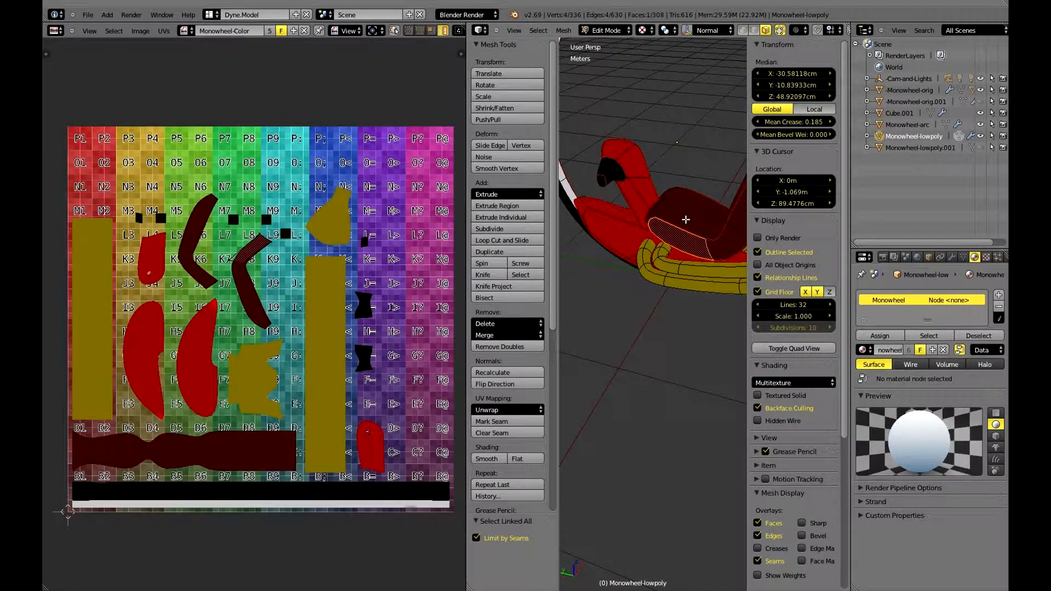
key(ctrl+l)
key(ctrl+Right)
key(ctrl+Left)
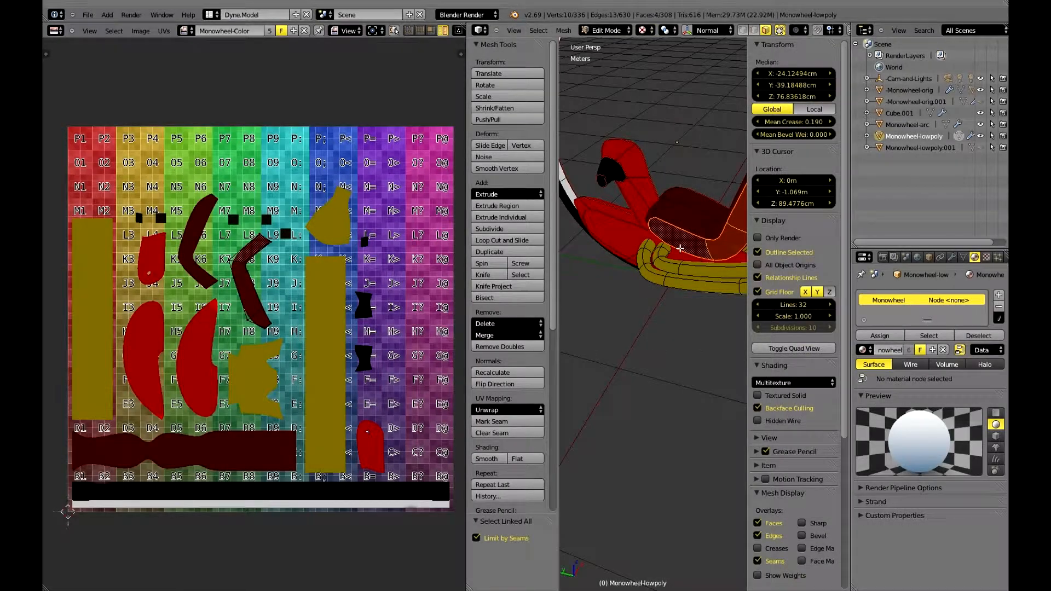
Extend the linked selection across seams to the whole seat and check its UV islands.
scroll(680, 248, down, 3)
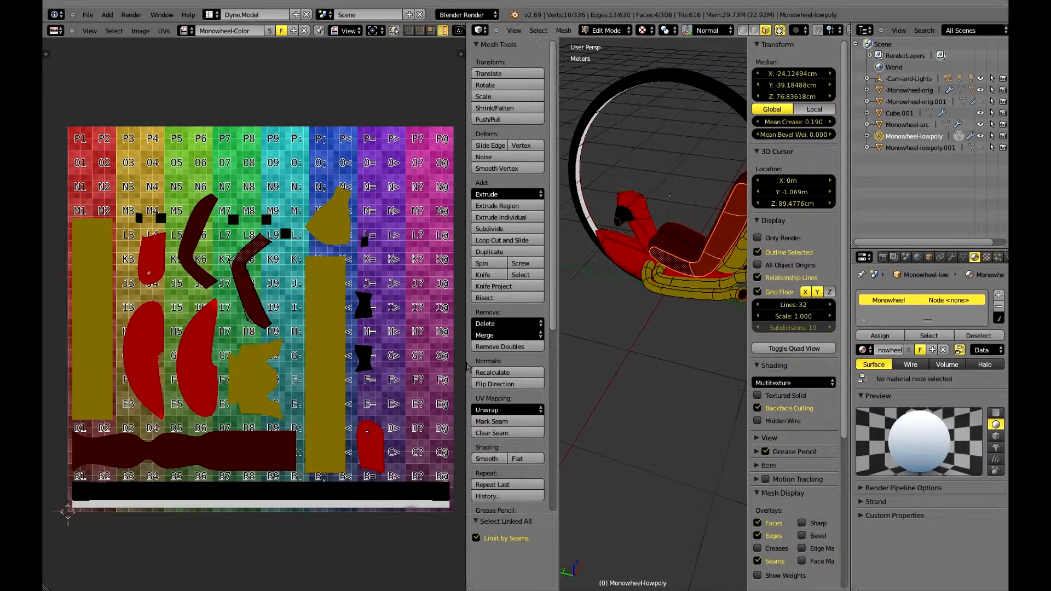
click(483, 540)
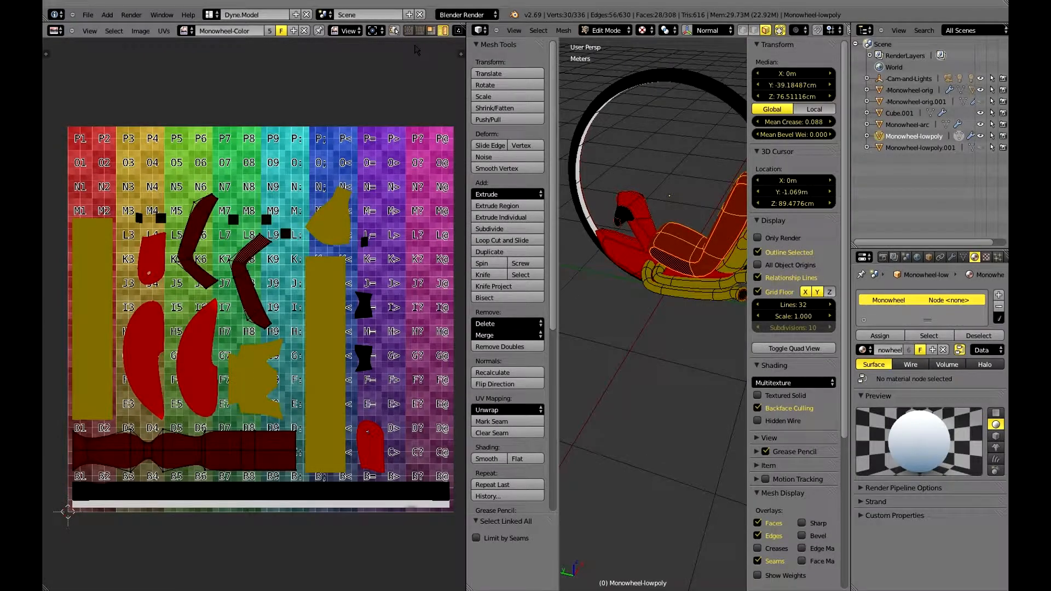
key(ctrl+Right)
key(ctrl+Left)
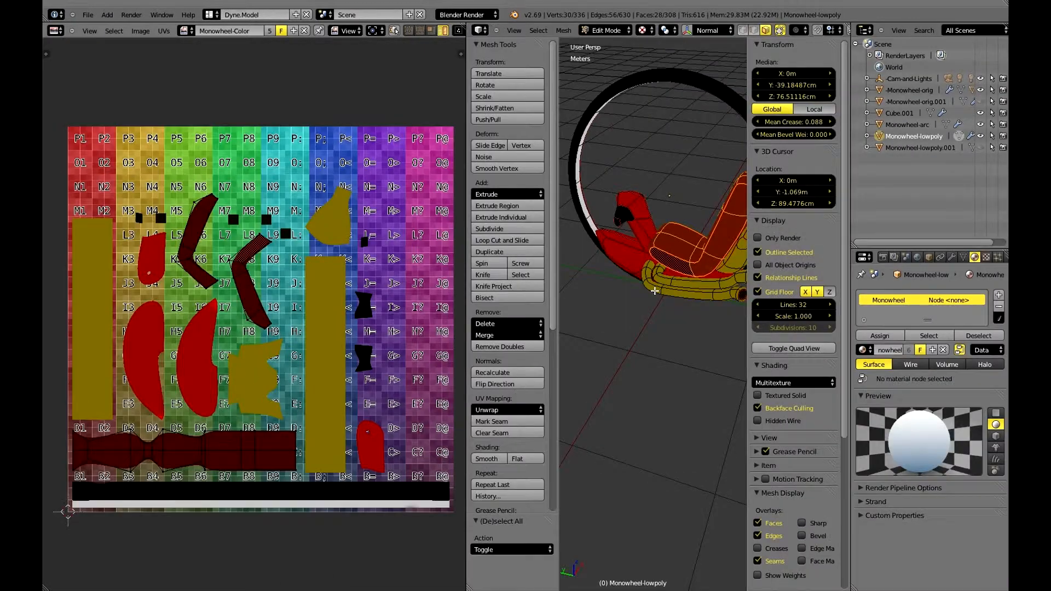
Select a face on the red front column to check its place on the UV map, and clear the selection.
right_click(646, 228)
key(ctrl+Right)
key(ctrl+Left)
middle_drag(651, 205, 661, 239)
scroll(660, 240, down, 1)
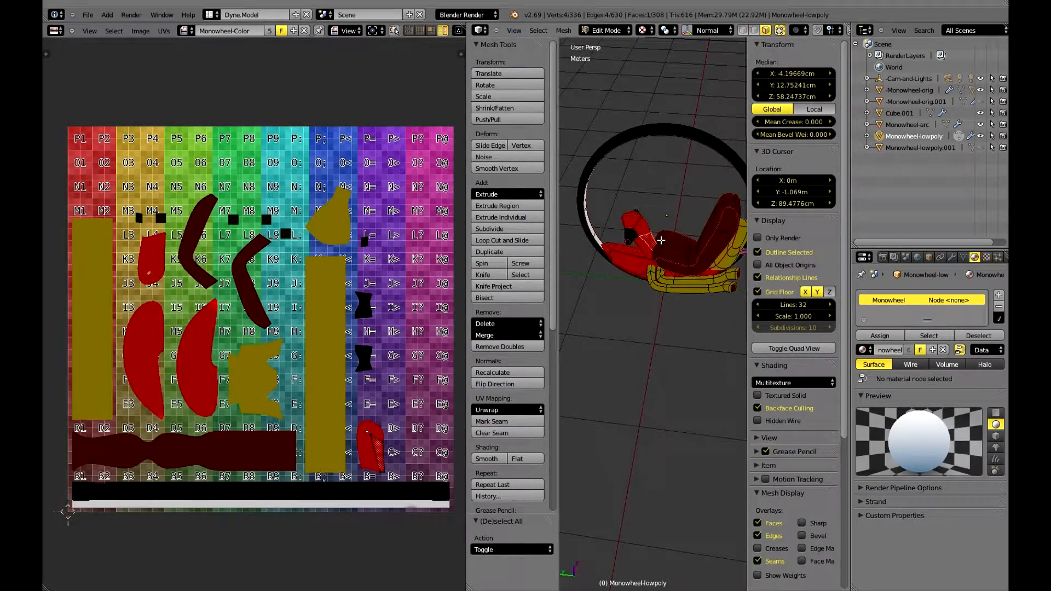
key(a)
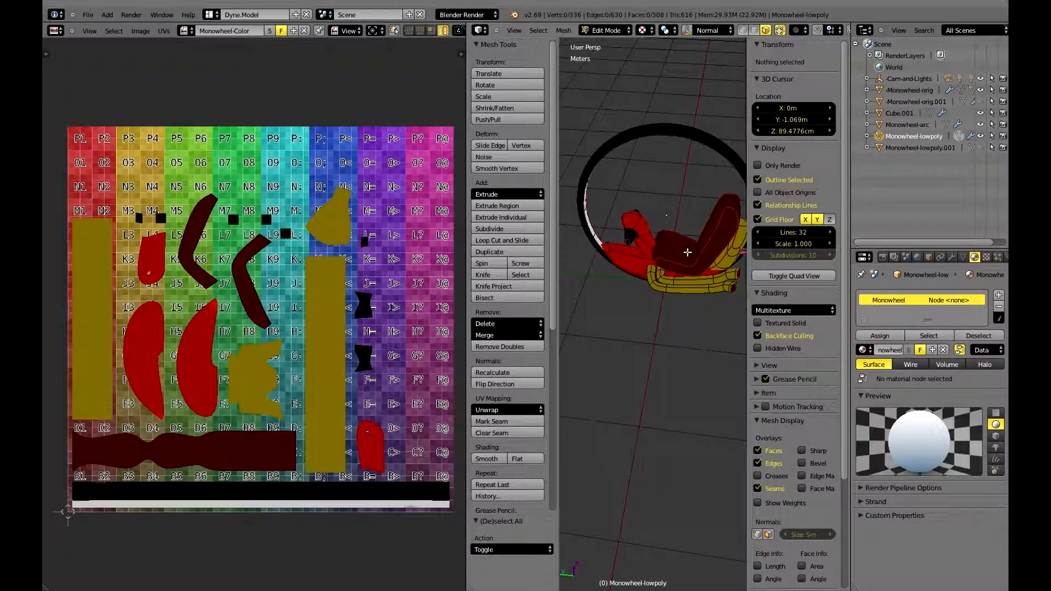
Select the linked faces of the yellow shell behind the seat and locate their UV island.
middle_drag(688, 252, 567, 232)
right_click(698, 262)
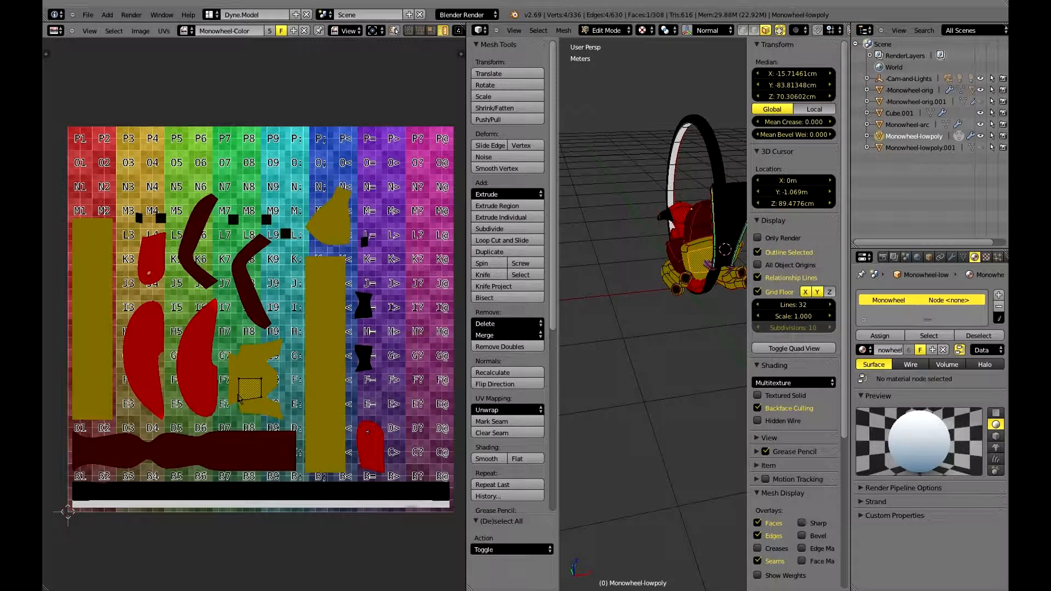
key(ctrl+l)
key(ctrl+l)
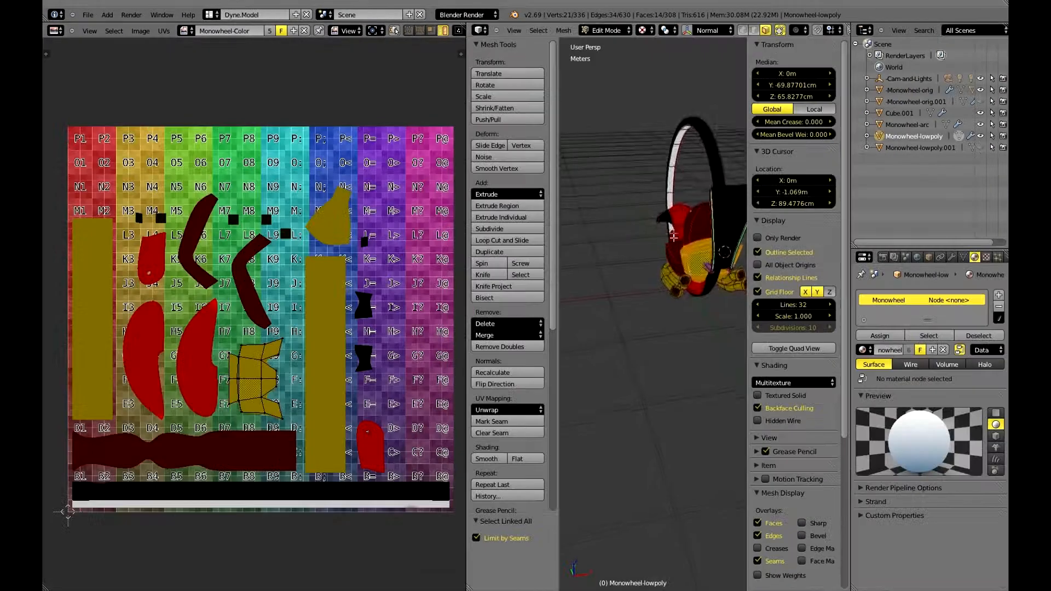
Examine the front body and its black faces against the UV layout, and hide the 3D view's tool shelf and properties region.
middle_drag(627, 362, 684, 271)
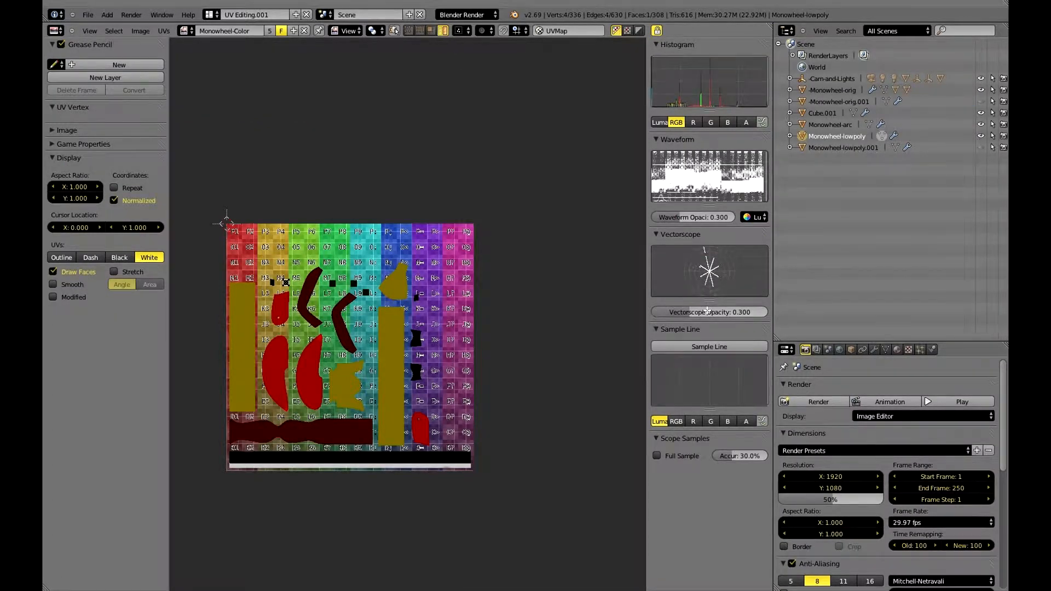
key(ctrl+Right)
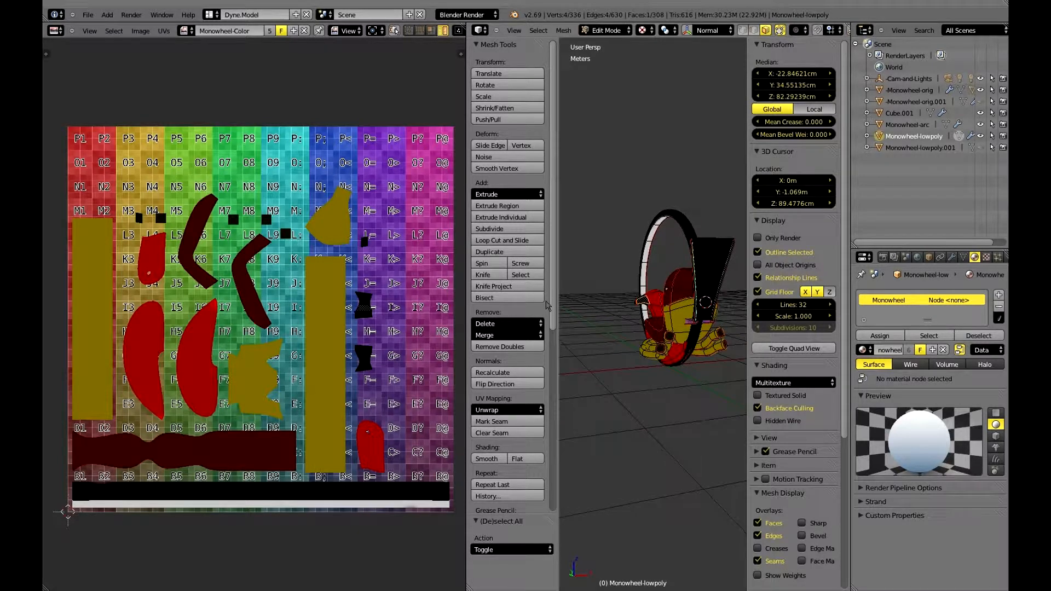
middle_drag(680, 286, 737, 295)
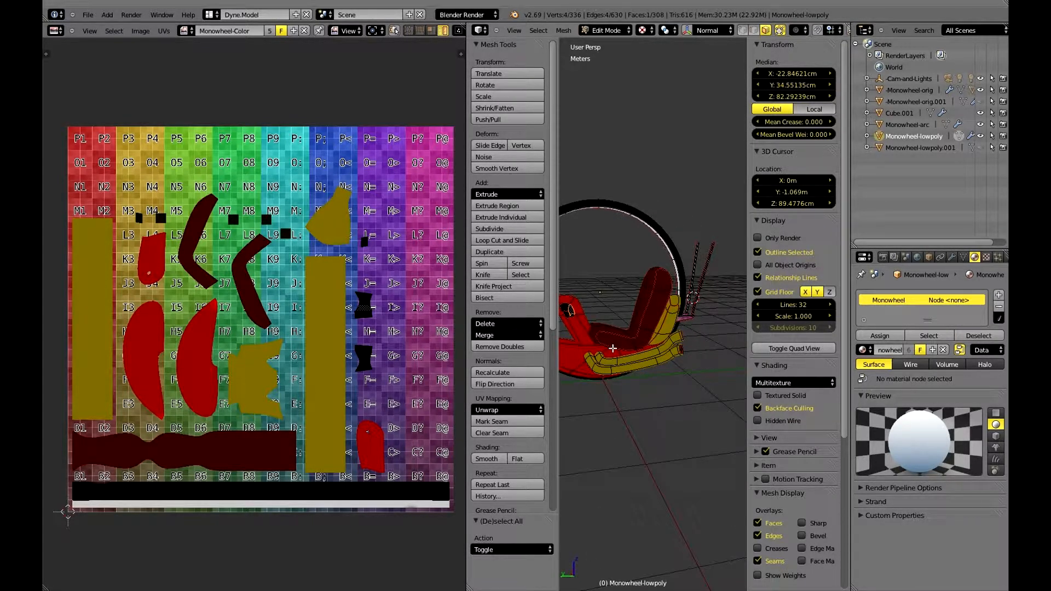
scroll(612, 348, up, 6)
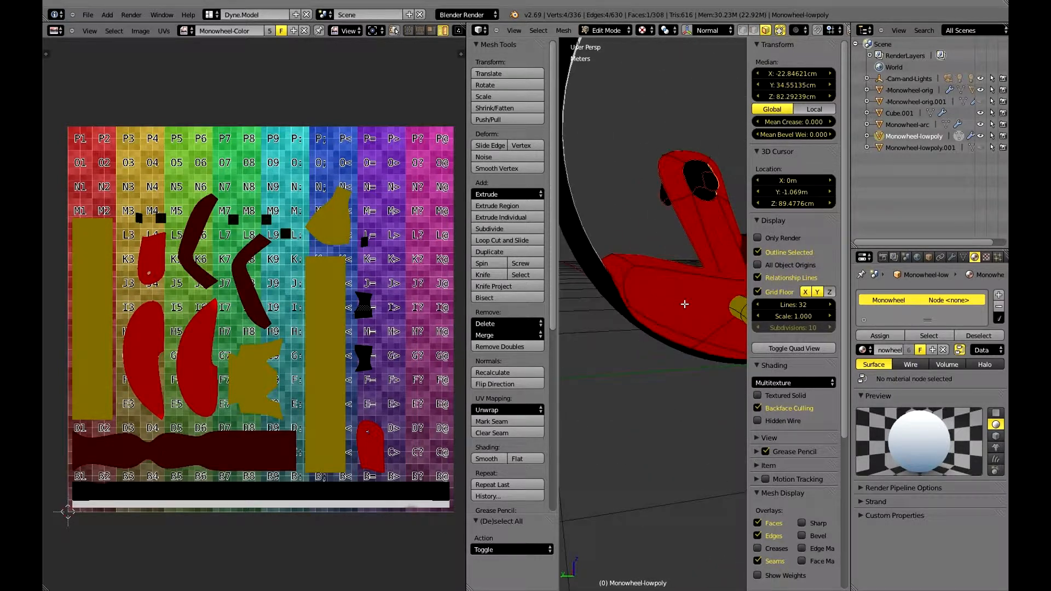
middle_drag(636, 318, 693, 292)
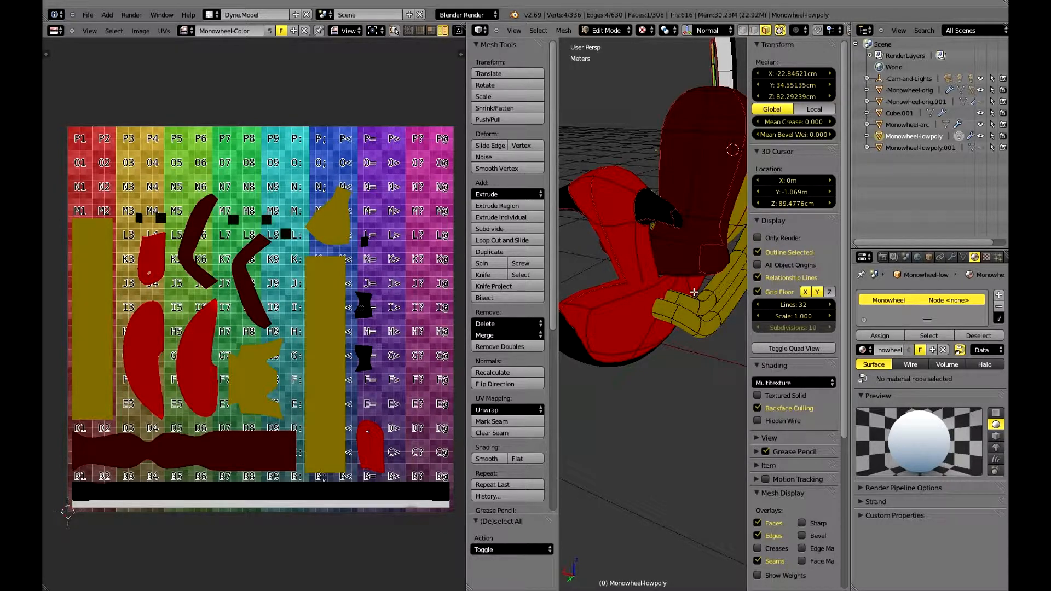
scroll(693, 292, down, 4)
shift+middle_drag(712, 280, 651, 337)
key(n)
key(t)
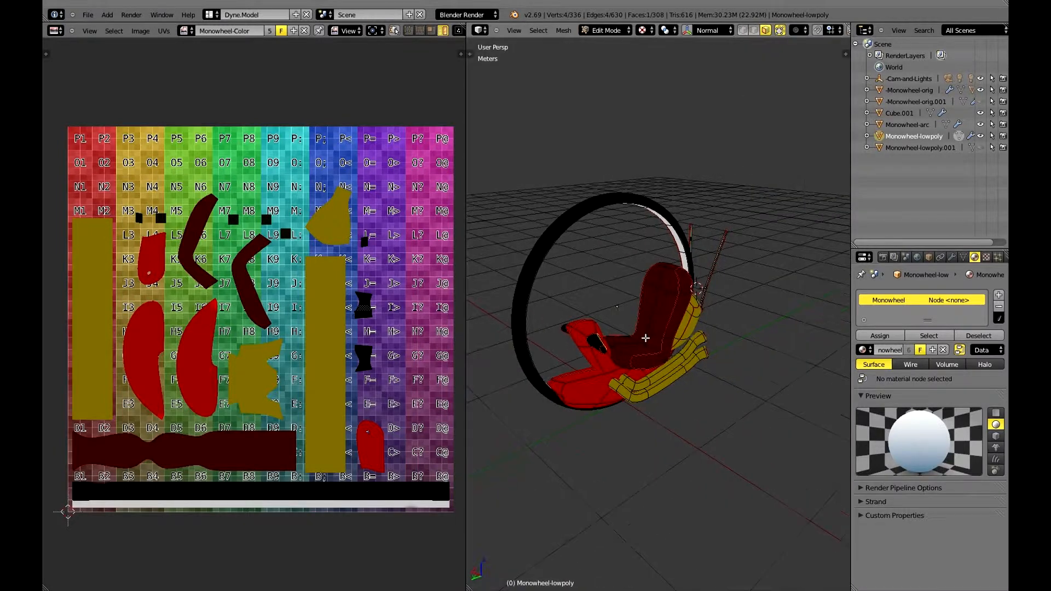
Inspect the image-mapped rear rods and brackets, and return the low-poly monowheel to Object Mode.
middle_drag(645, 337, 461, 311)
middle_drag(531, 315, 659, 421)
scroll(716, 326, up, 4)
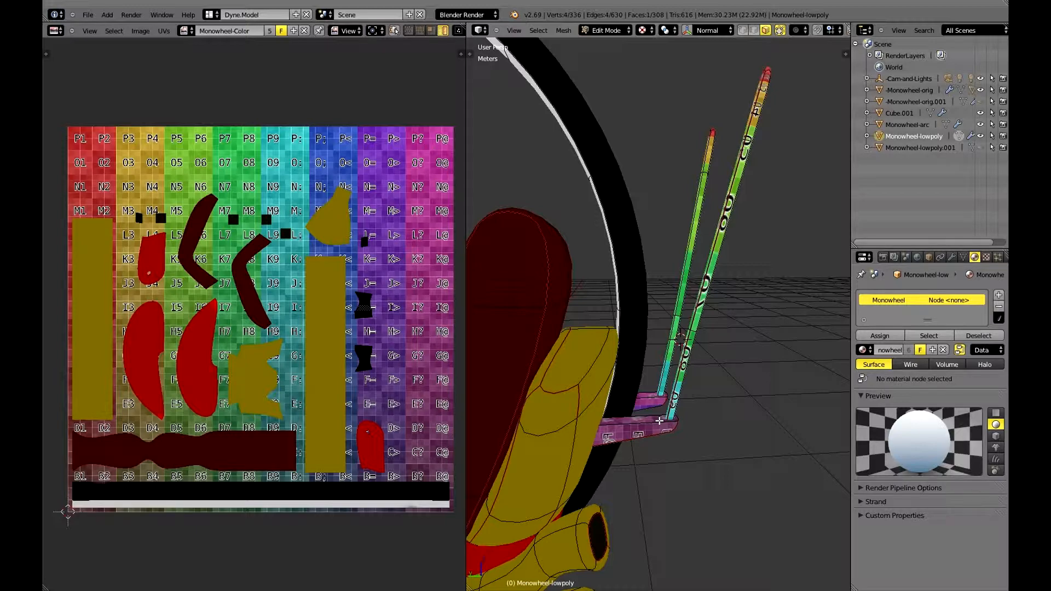
middle_drag(659, 420, 702, 296)
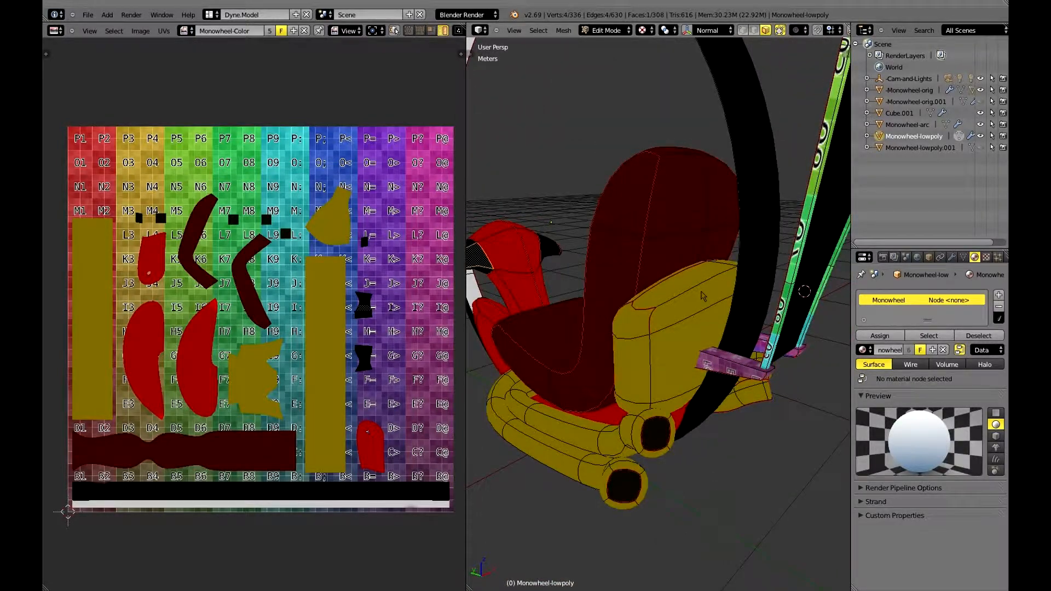
key(Tab)
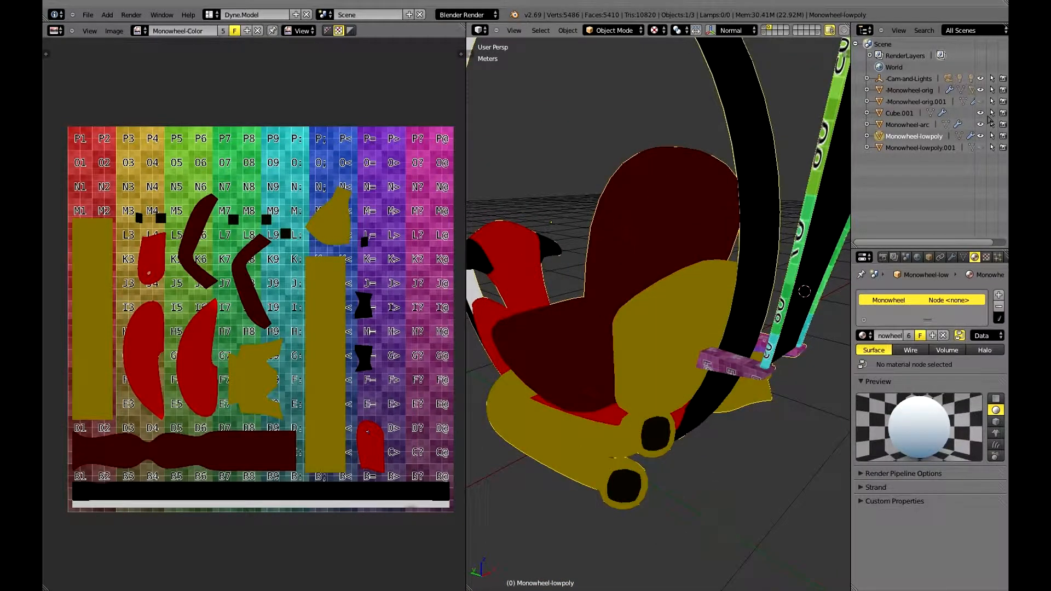
Lower the low-poly monowheel's Subdivision Surface view level to 1, compare its shape, and restore the level to 2.
click(951, 258)
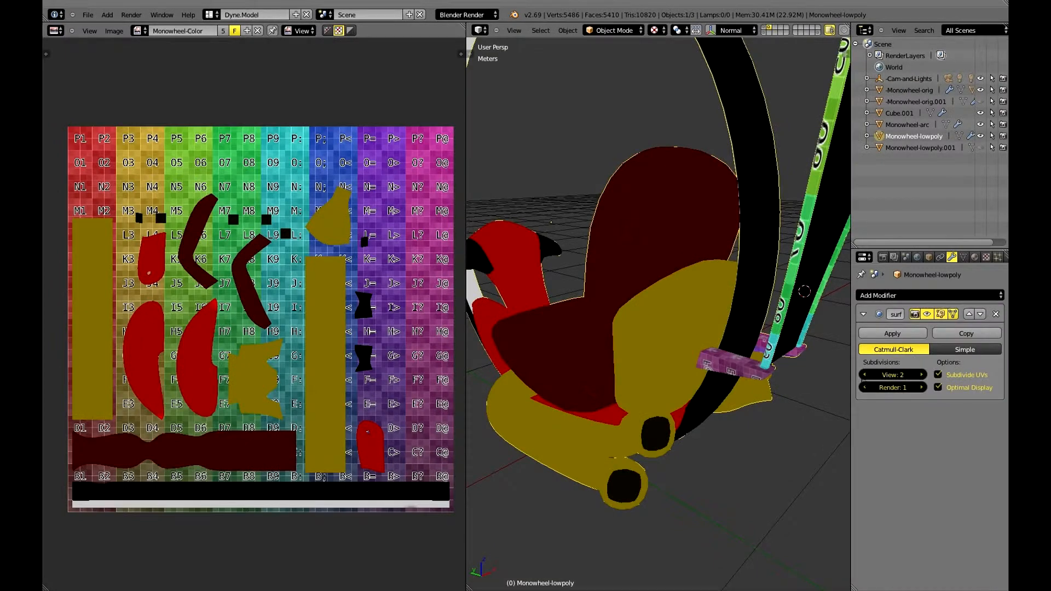
click(864, 376)
scroll(658, 262, down, 3)
mouse_move(658, 263)
middle_down()
mouse_move(733, 257)
mouse_move(658, 252)
middle_up()
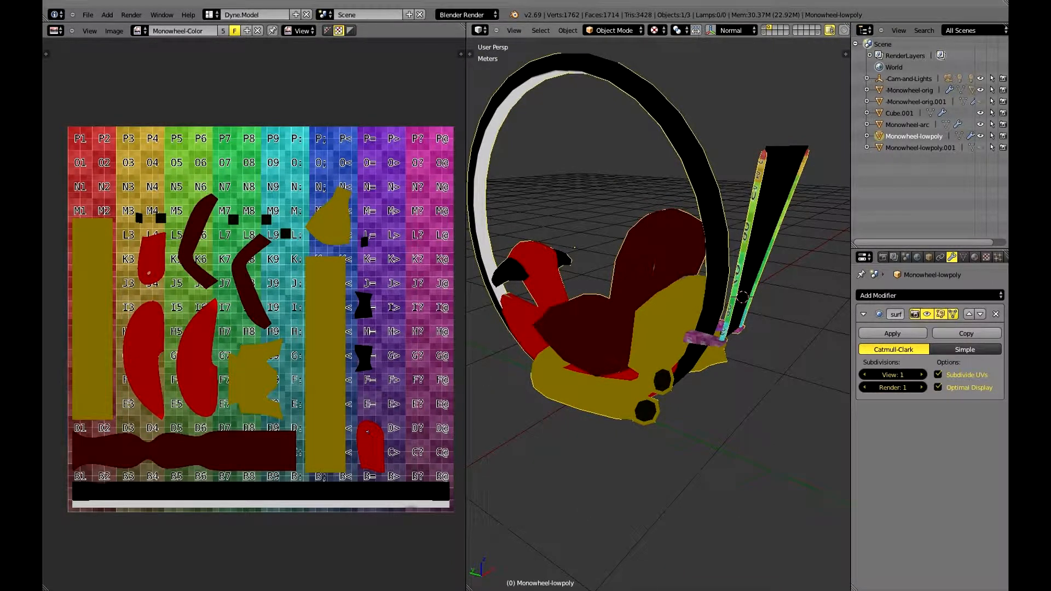
middle_drag(533, 275, 755, 273)
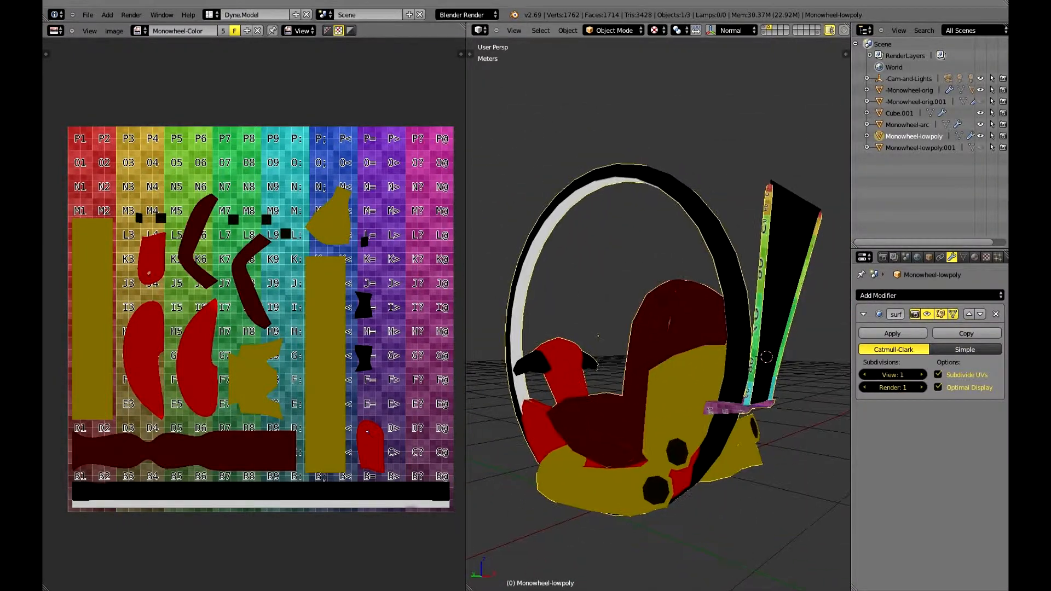
middle_drag(842, 323, 915, 362)
click(921, 375)
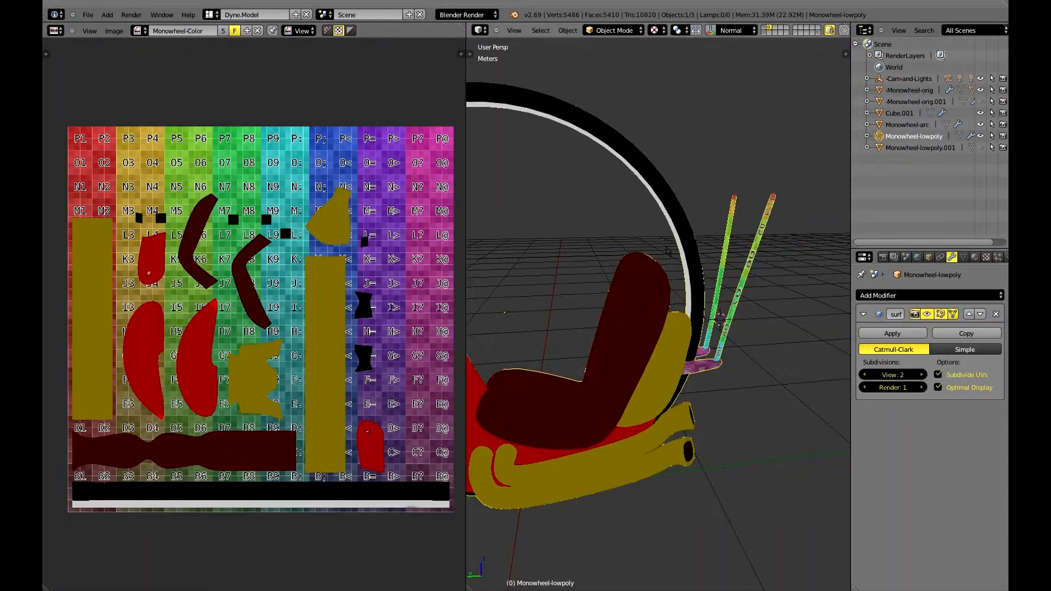
Examine the smoothed monowheel's seat, front body and rear rods from the side and the rear.
middle_drag(667, 251, 618, 302)
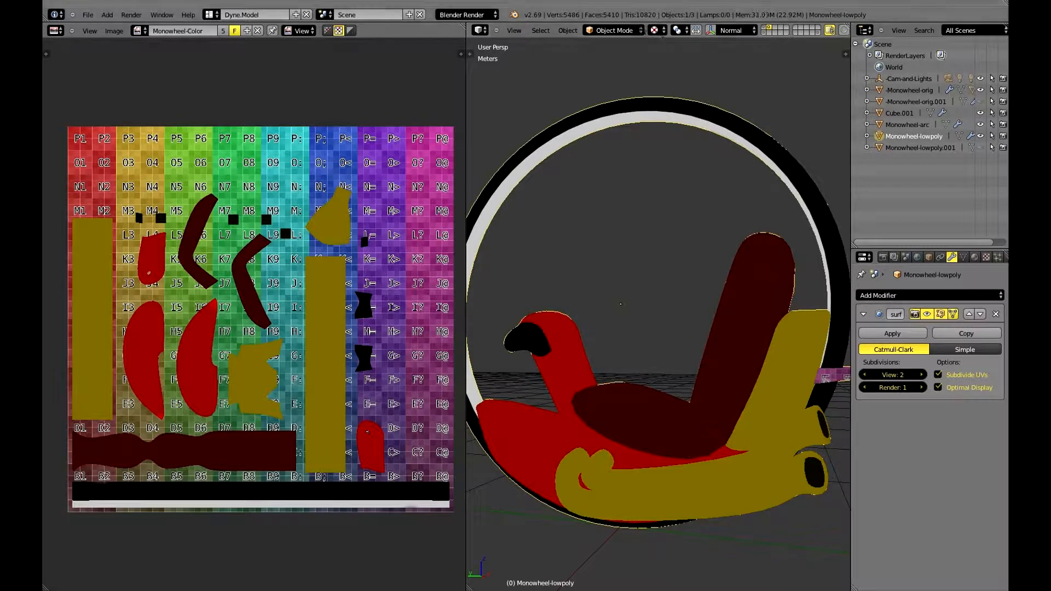
middle_drag(620, 303, 676, 295)
scroll(640, 295, down, 3)
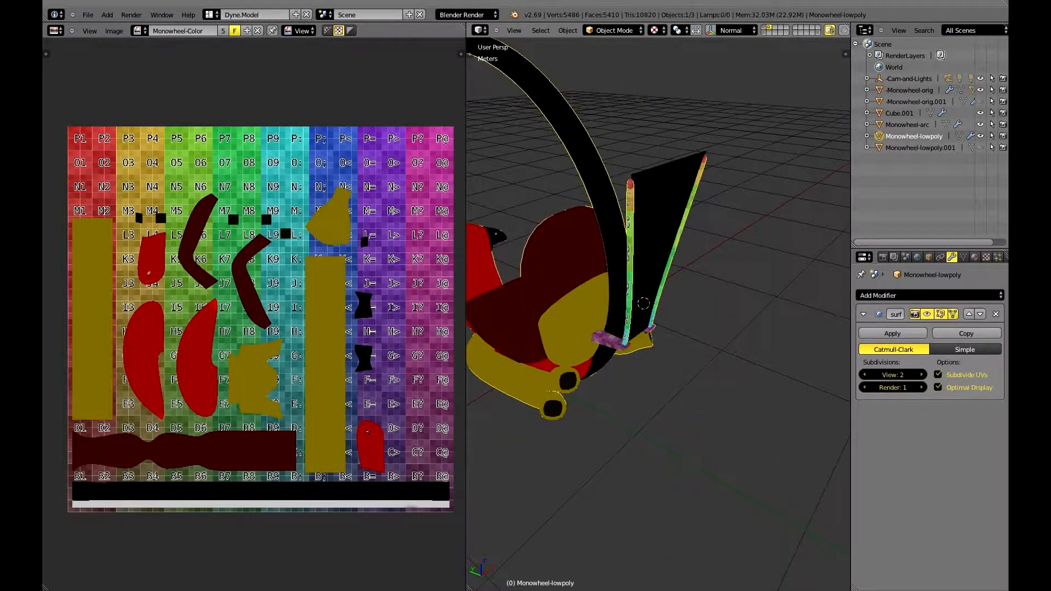
shift+middle_drag(643, 303, 699, 319)
Widen the 3D view over the UV editor, inspect the textured monowheel from all around, and switch to the front orthographic view.
drag(457, 286, 146, 286)
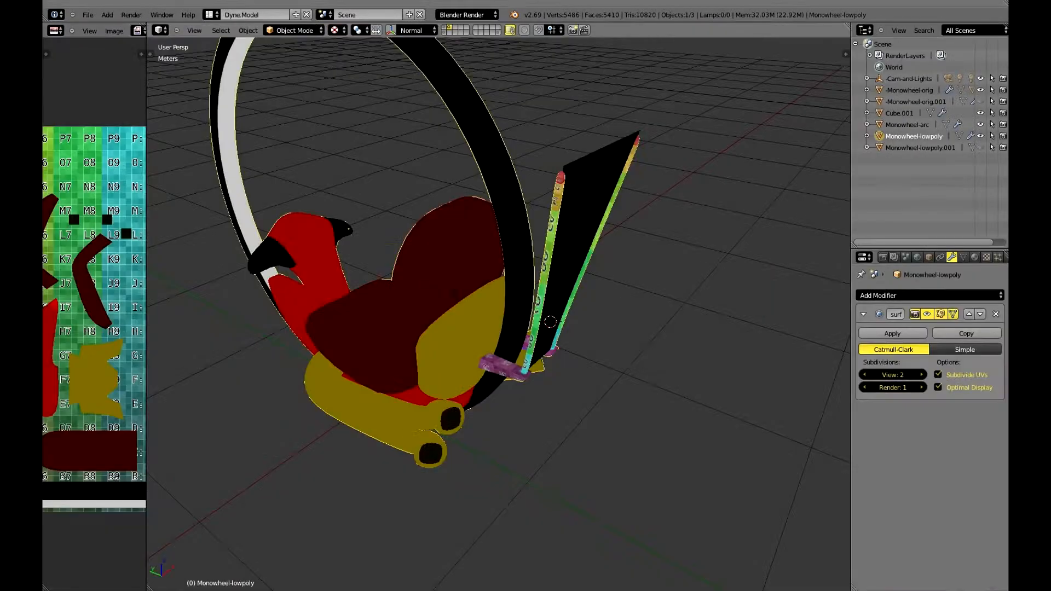
shift+middle_drag(550, 322, 335, 361)
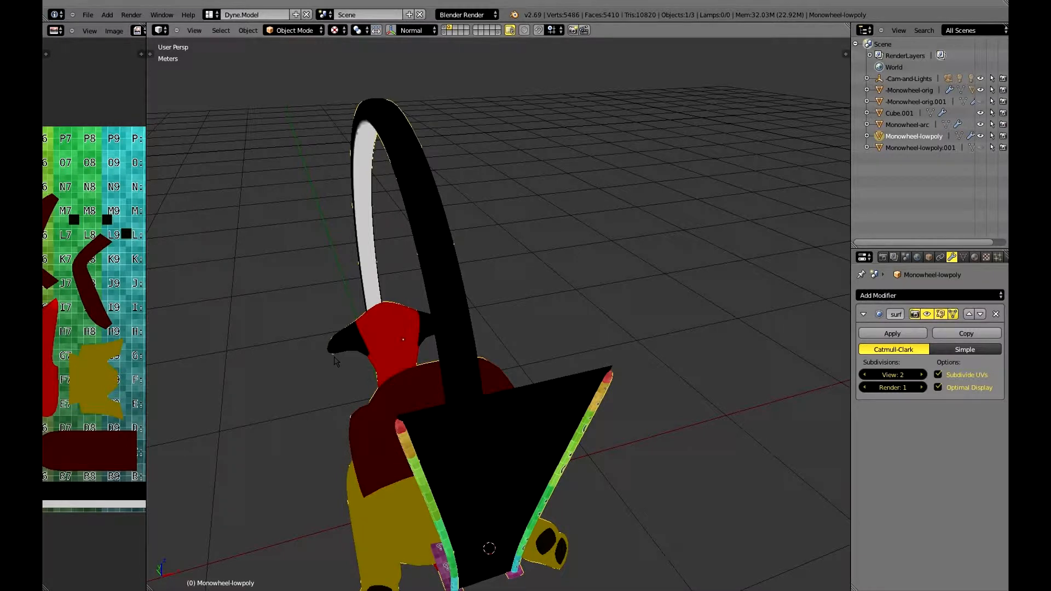
middle_drag(335, 361, 544, 348)
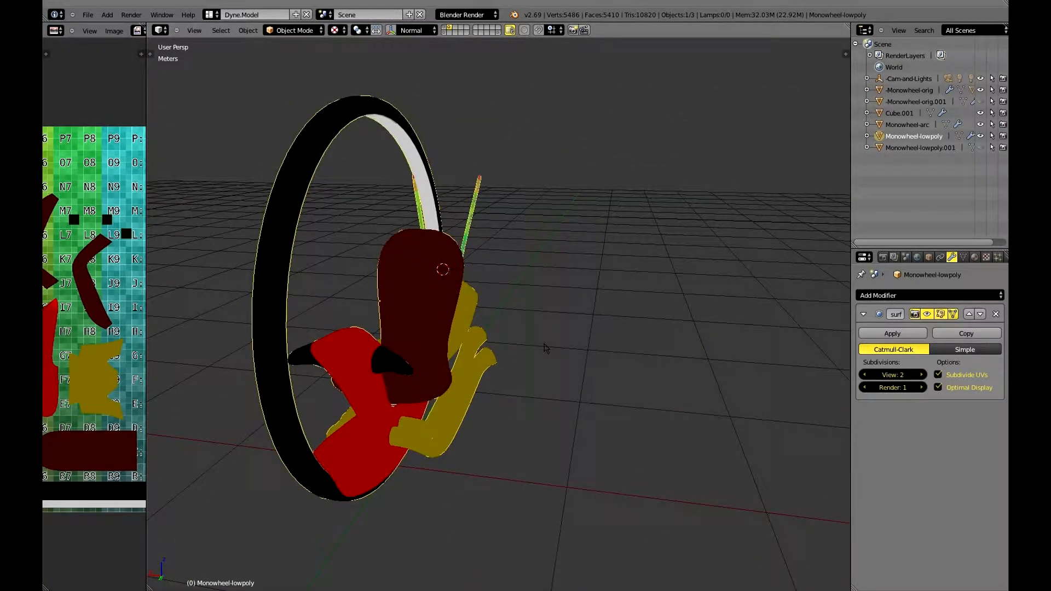
middle_drag(545, 347, 543, 348)
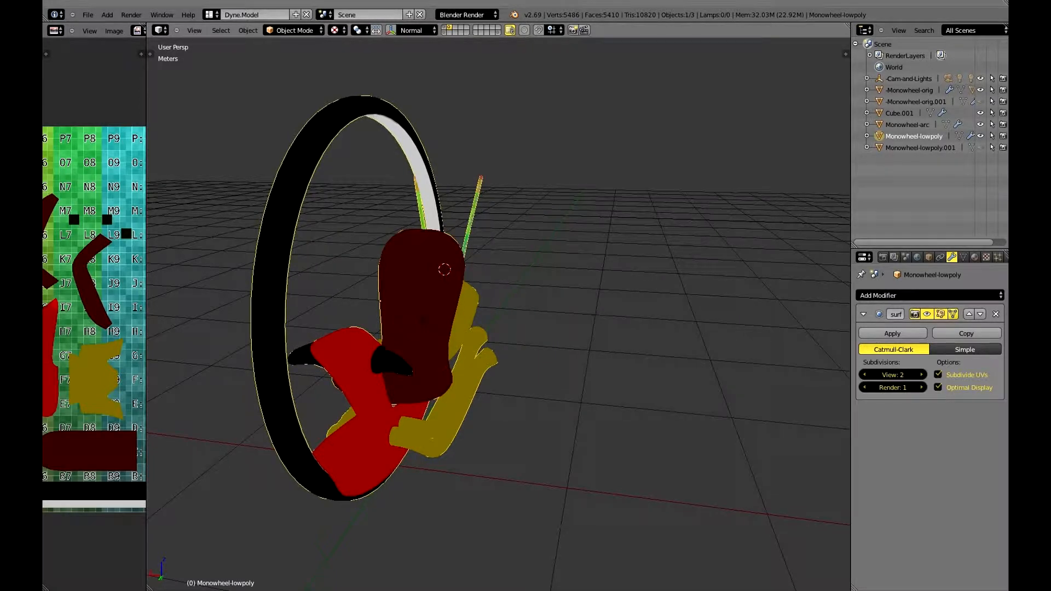
shift+middle_drag(542, 348, 736, 386)
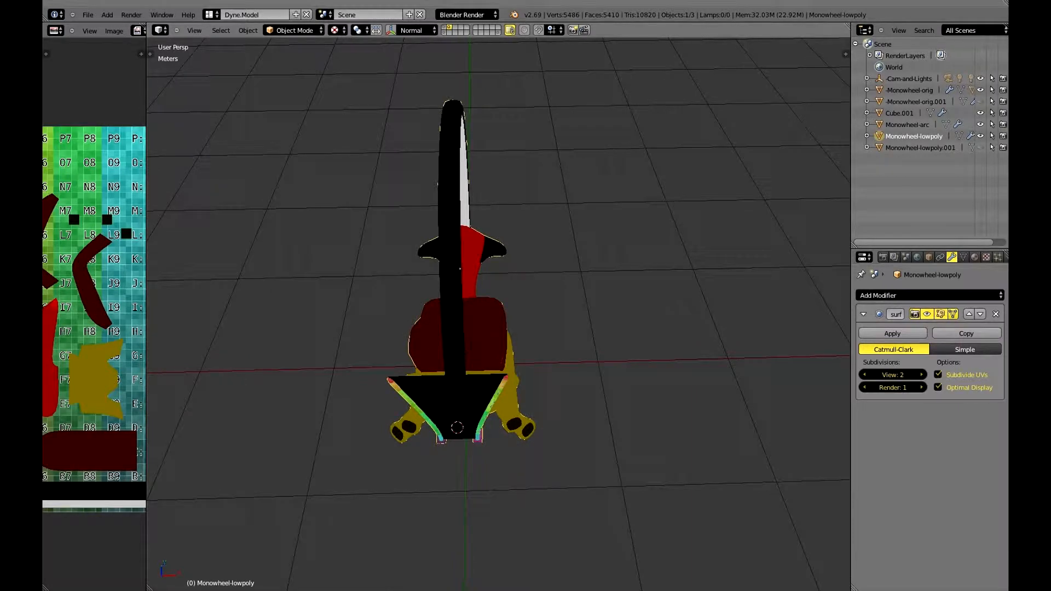
middle_drag(736, 386, 827, 295)
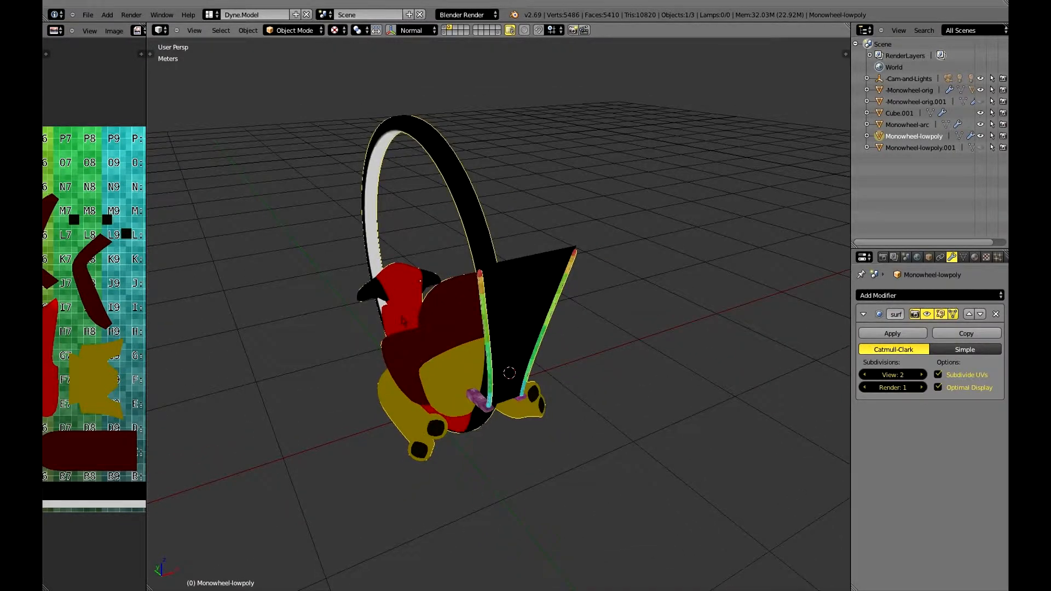
middle_drag(402, 320, 553, 298)
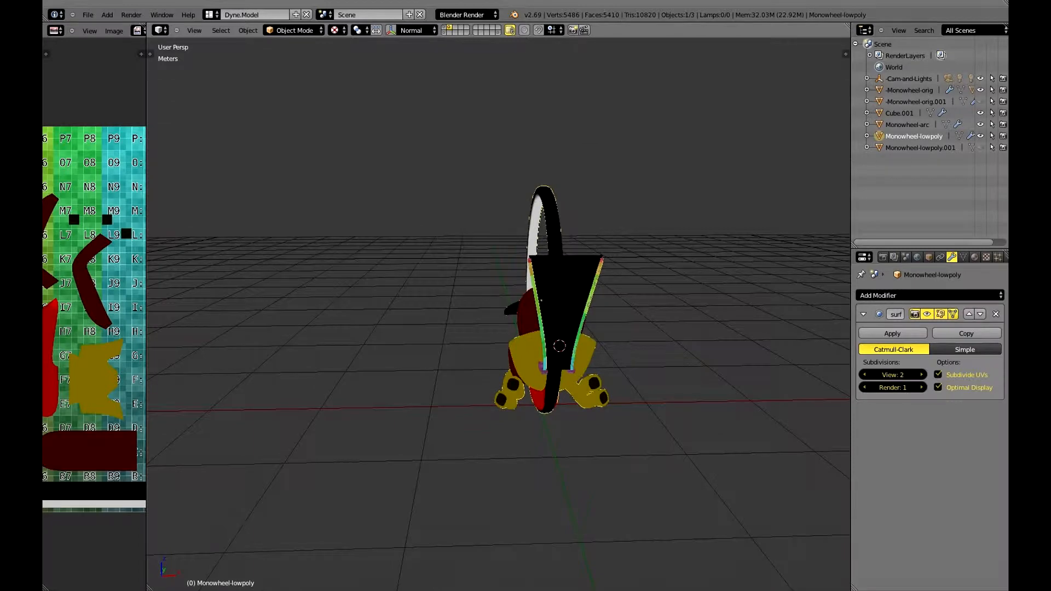
key(KP_1)
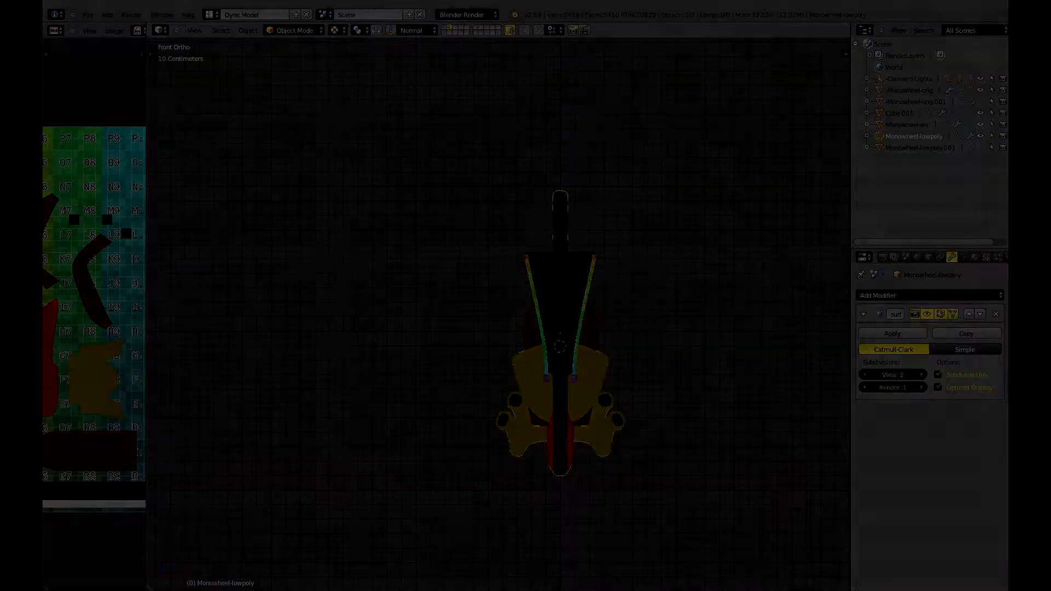